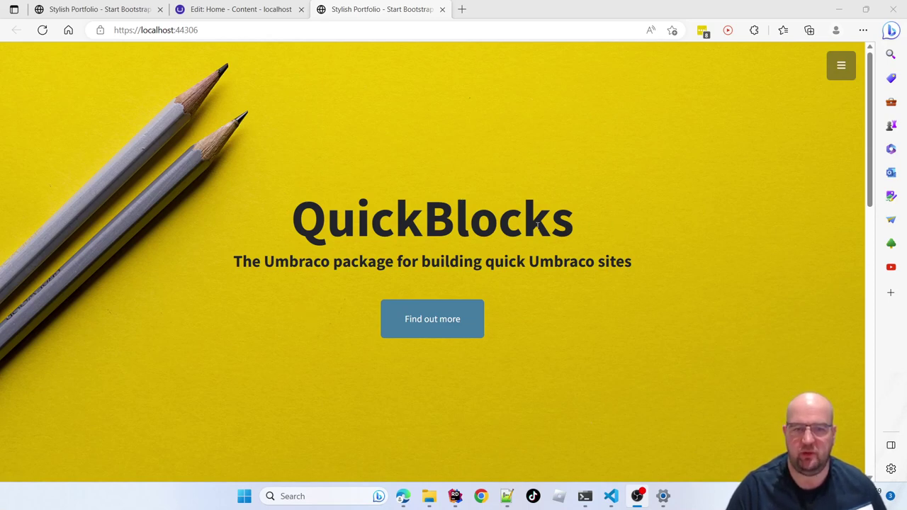
- Scroll through the rendered Home page to review the hero text and block content
{"action": "left_click_drag", "start_coordinate": [234, 261], "coordinate": [503, 261]}
{"action": "left_click", "coordinate": [542, 280]}
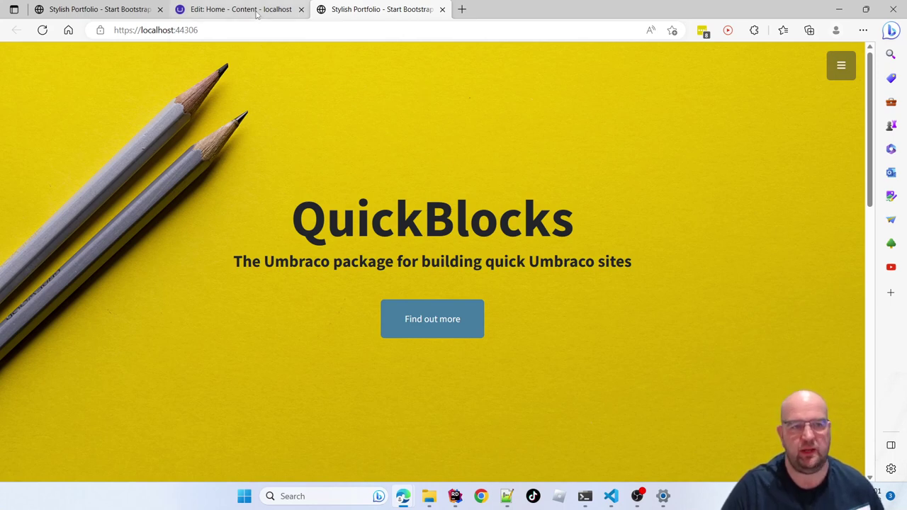
{"action": "scroll", "coordinate": [496, 141], "scroll_direction": "down", "scroll_amount": 5}
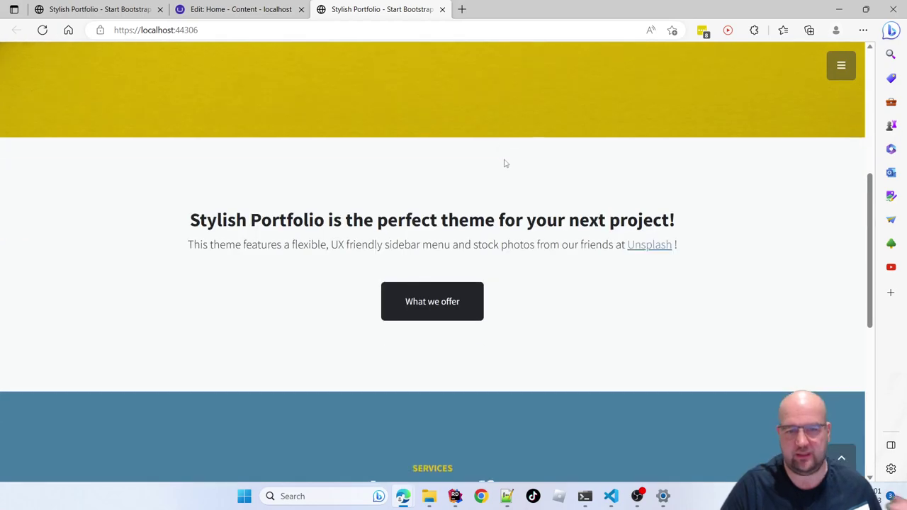
{"action": "scroll", "coordinate": [511, 170], "scroll_direction": "up", "scroll_amount": 5}
{"action": "scroll", "coordinate": [511, 170], "scroll_direction": "down", "scroll_amount": 4}
{"action": "scroll", "coordinate": [510, 170], "scroll_direction": "down", "scroll_amount": 6}
{"action": "scroll", "coordinate": [511, 170], "scroll_direction": "up", "scroll_amount": 4}
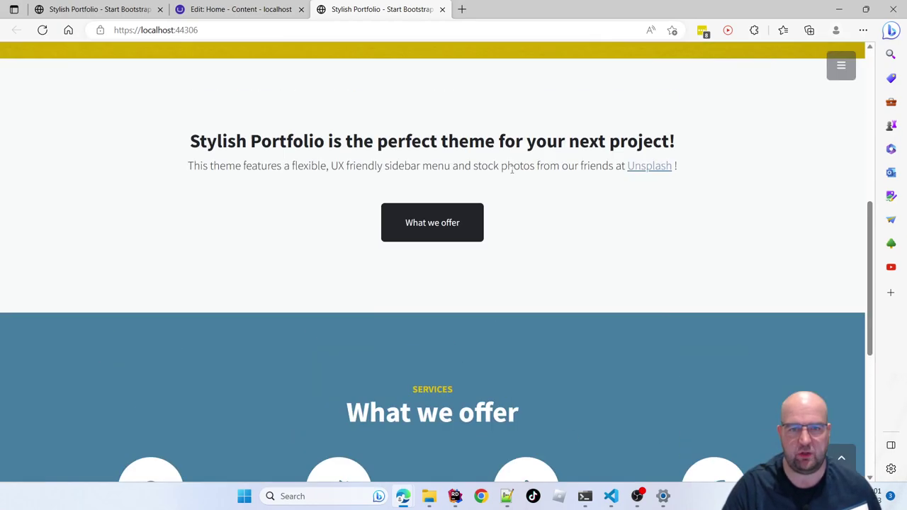
{"action": "scroll", "coordinate": [511, 169], "scroll_direction": "up", "scroll_amount": 4}
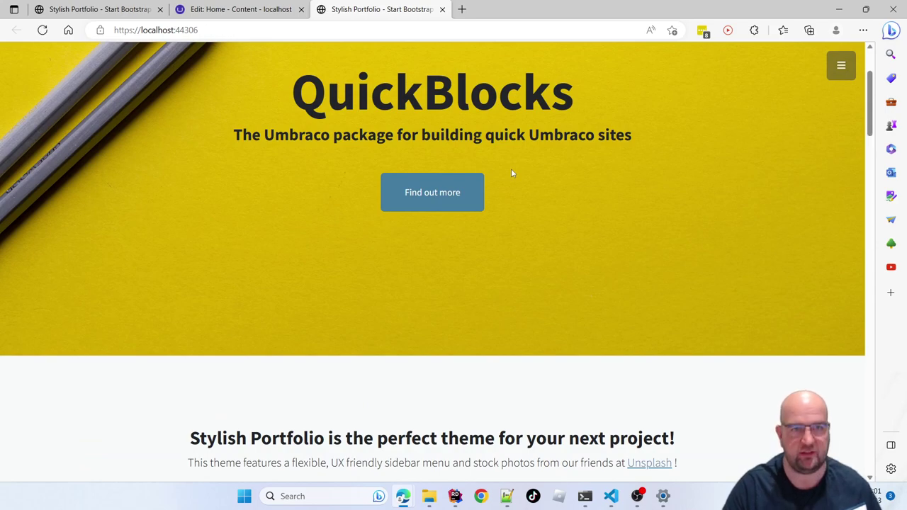
{"action": "scroll", "coordinate": [511, 168], "scroll_direction": "down", "scroll_amount": 12}
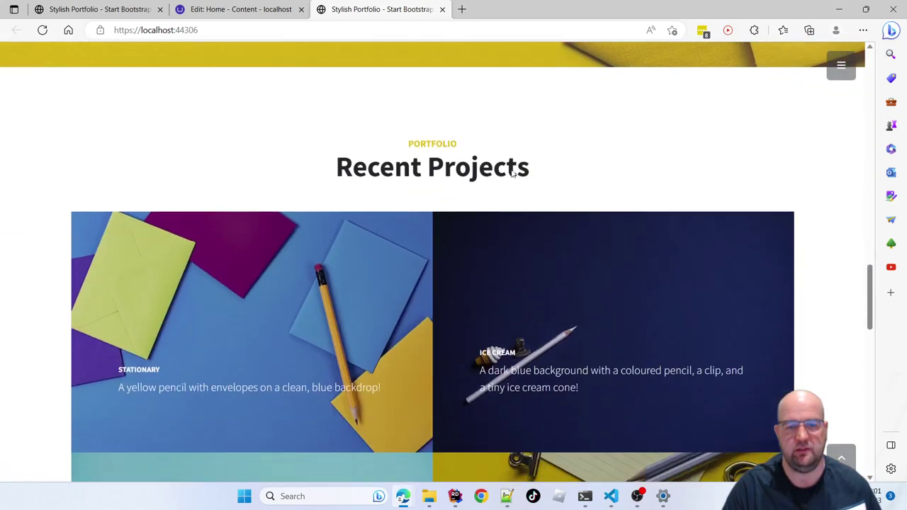
{"action": "scroll", "coordinate": [512, 173], "scroll_direction": "down", "scroll_amount": 12}
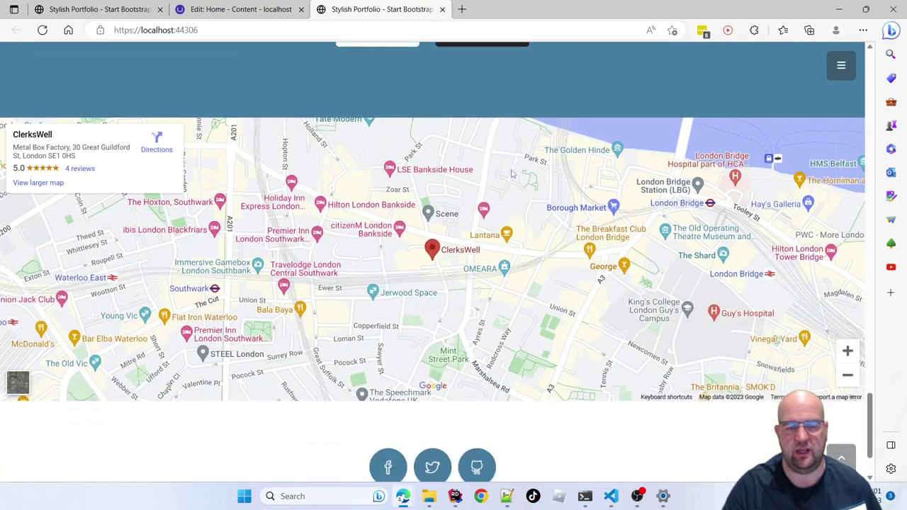
{"action": "scroll", "coordinate": [511, 174], "scroll_direction": "down", "scroll_amount": 3}
{"action": "left_click_drag", "start_coordinate": [869, 440], "coordinate": [871, 310]}
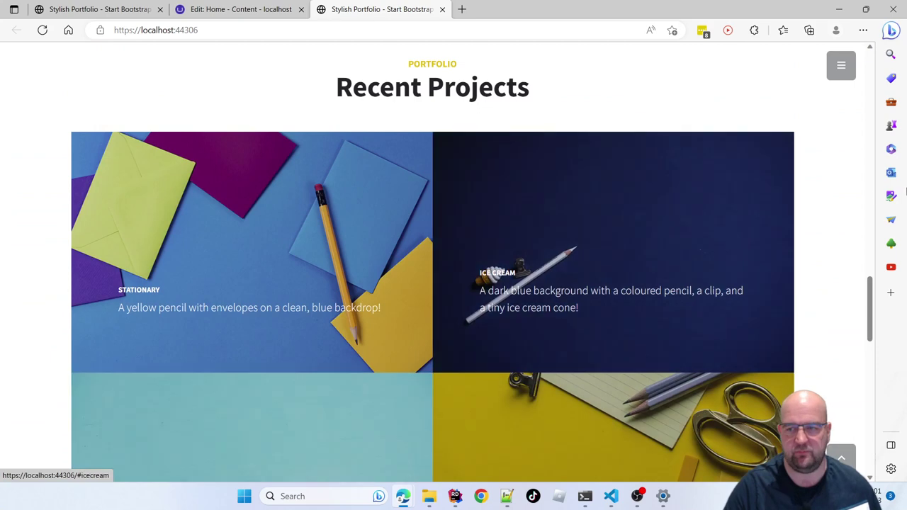
{"action": "left_click_drag", "start_coordinate": [870, 298], "coordinate": [735, 54]}
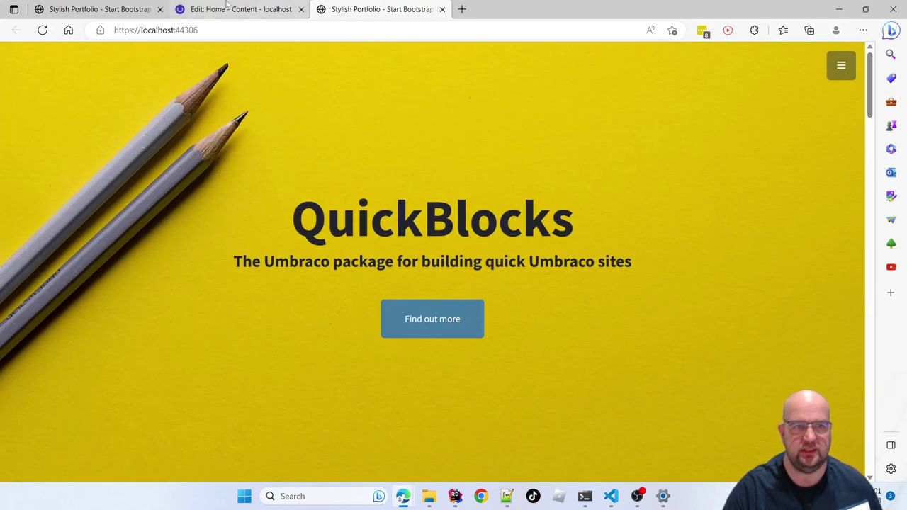
- Inspect the Home page's QuickBlocks and Stylish Portfolio blocks, then go to Settings
{"action": "left_click", "coordinate": [227, 8]}
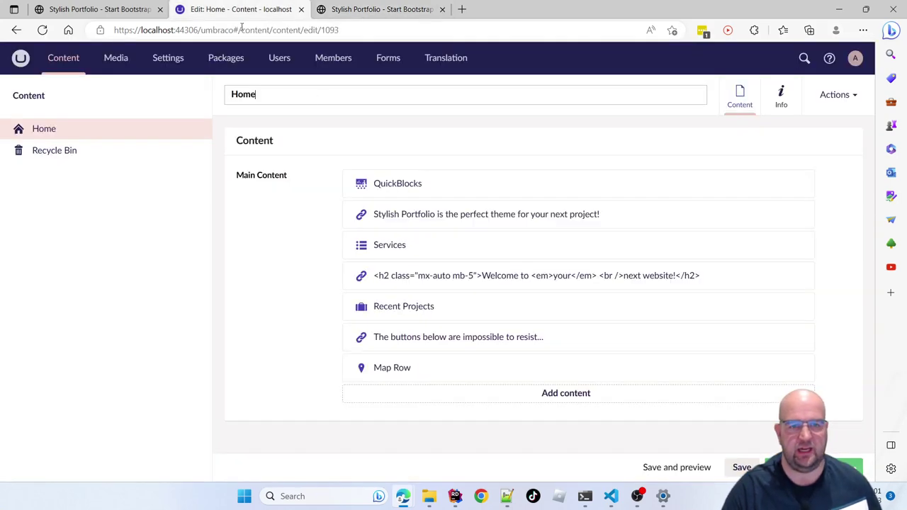
{"action": "left_click", "coordinate": [420, 186]}
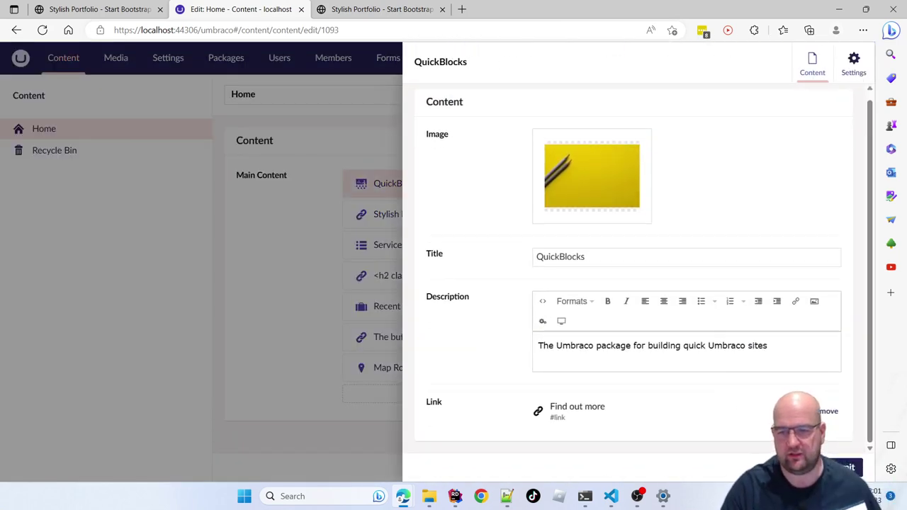
{"action": "left_click", "coordinate": [848, 467]}
{"action": "left_click", "coordinate": [449, 212]}
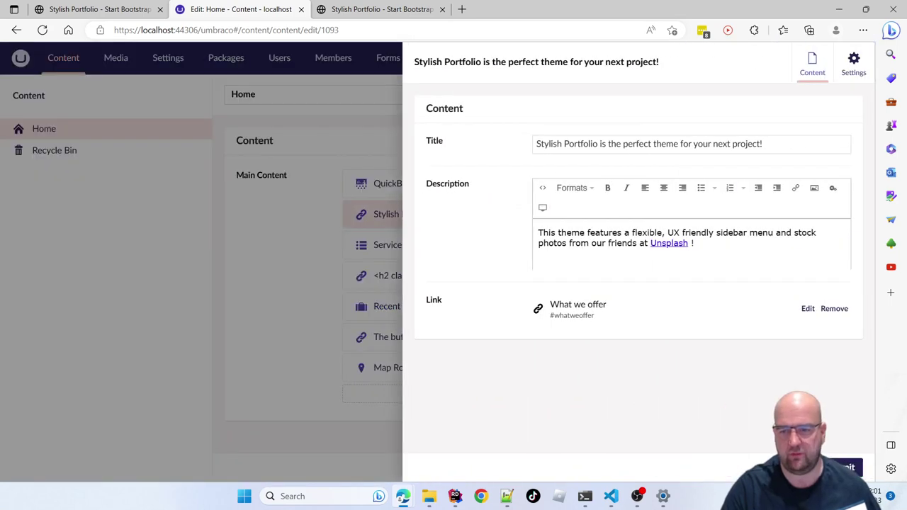
{"action": "left_click", "coordinate": [848, 467]}
{"action": "left_click", "coordinate": [168, 57]}
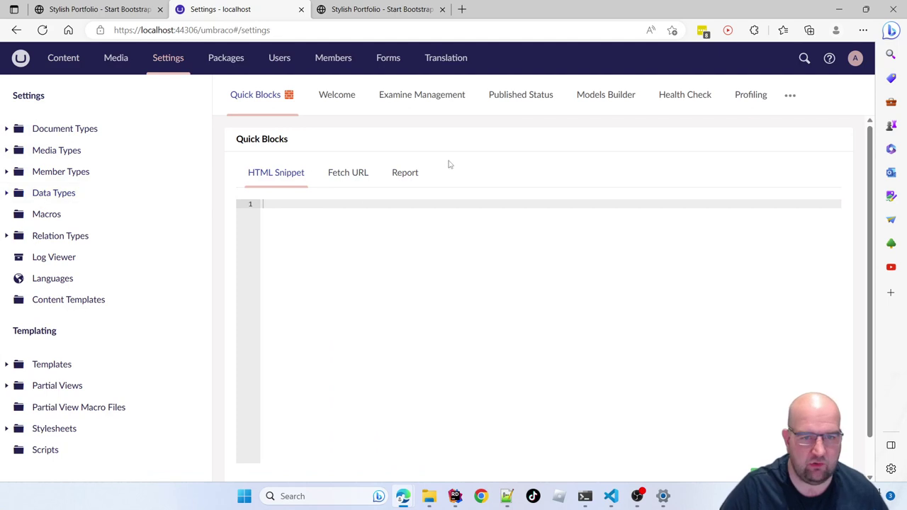
- Expand Document Types to show the Compositions and Elements Content Blocks models
{"action": "left_click", "coordinate": [7, 128]}
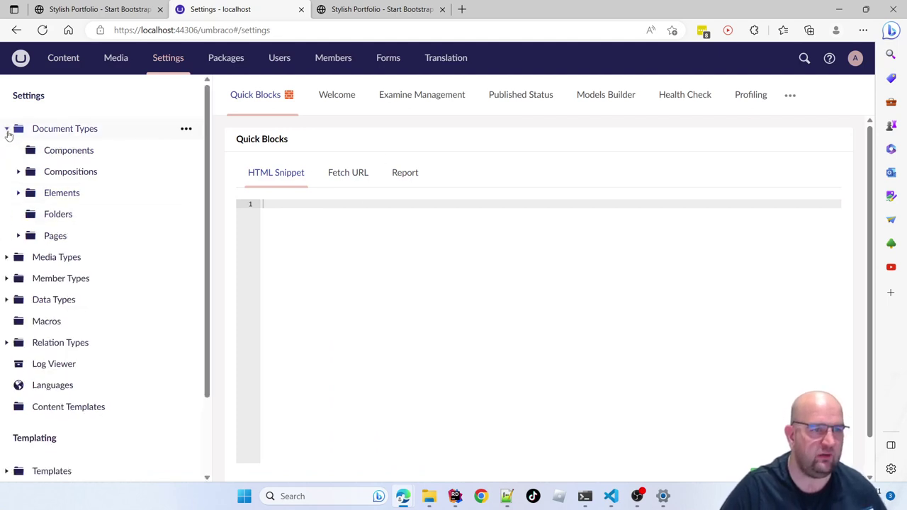
{"action": "left_click", "coordinate": [18, 171]}
{"action": "left_click", "coordinate": [30, 192]}
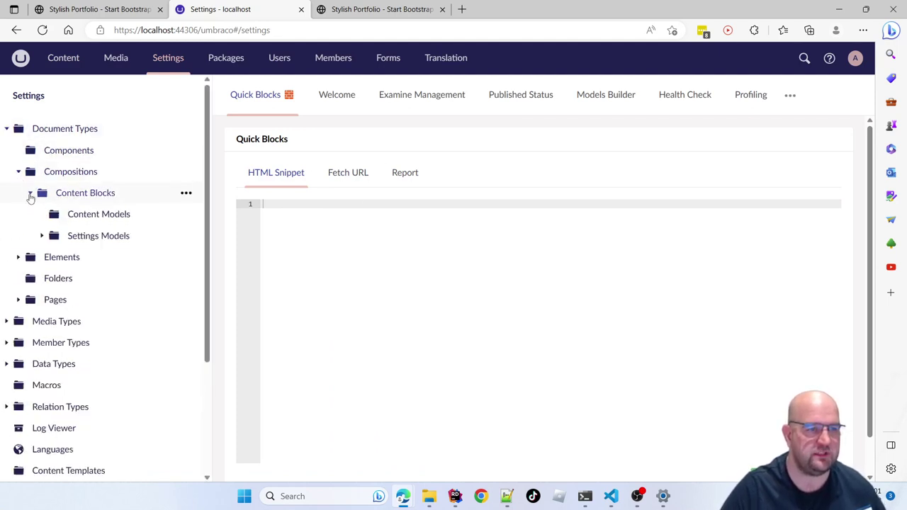
{"action": "left_click", "coordinate": [42, 236]}
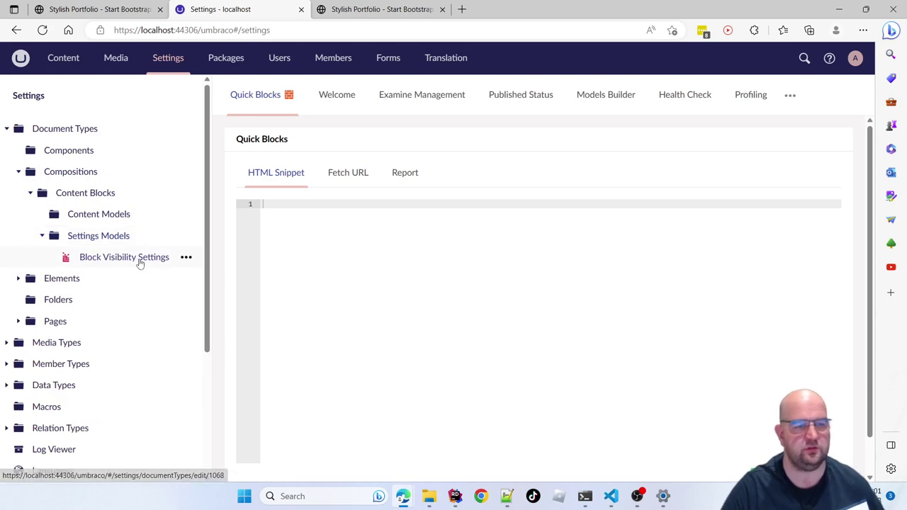
{"action": "left_click", "coordinate": [18, 277]}
{"action": "left_click", "coordinate": [30, 299]}
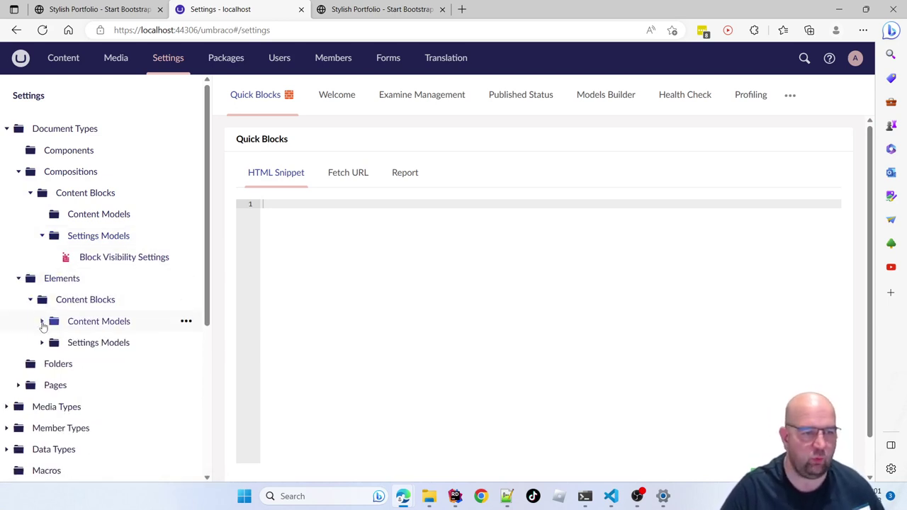
{"action": "left_click", "coordinate": [42, 320]}
- Reveal the generated row settings types and open Header Row Settings
{"action": "scroll", "coordinate": [51, 350], "scroll_direction": "down", "scroll_amount": 3}
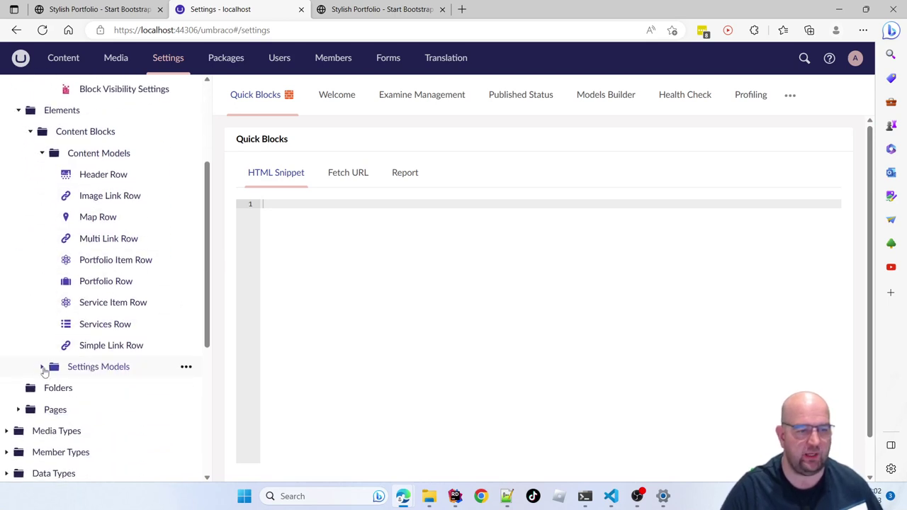
{"action": "left_click", "coordinate": [42, 367]}
{"action": "scroll", "coordinate": [122, 328], "scroll_direction": "up", "scroll_amount": 4}
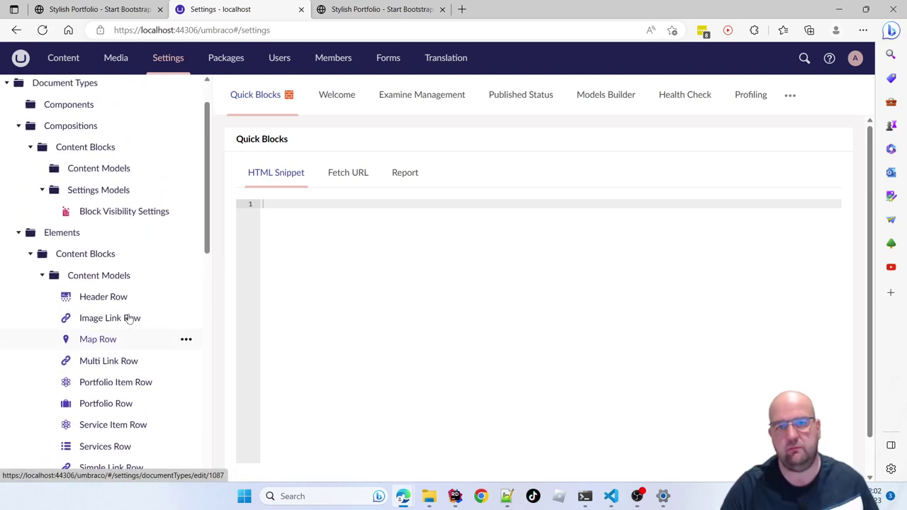
{"action": "scroll", "coordinate": [127, 318], "scroll_direction": "up", "scroll_amount": 1}
{"action": "scroll", "coordinate": [135, 309], "scroll_direction": "down", "scroll_amount": 3}
{"action": "scroll", "coordinate": [134, 309], "scroll_direction": "up", "scroll_amount": 1}
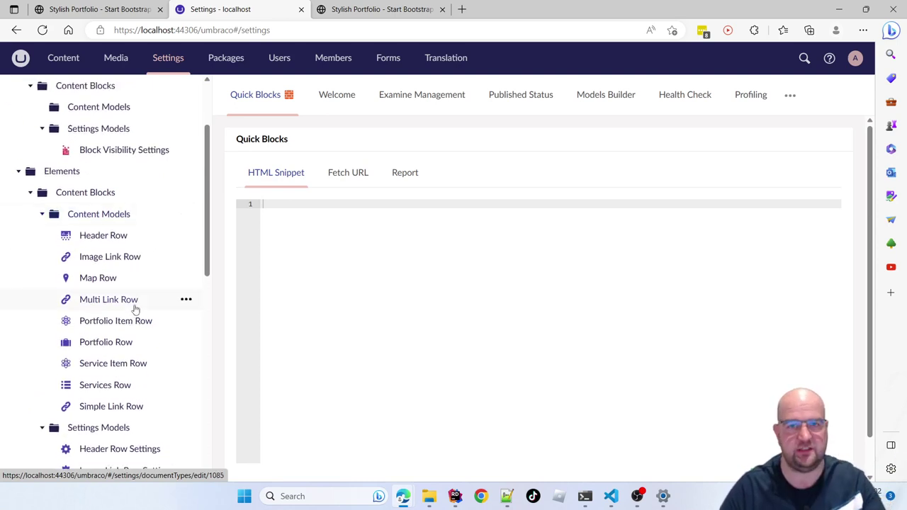
{"action": "scroll", "coordinate": [134, 309], "scroll_direction": "down", "scroll_amount": 1}
{"action": "scroll", "coordinate": [113, 185], "scroll_direction": "up", "scroll_amount": 2}
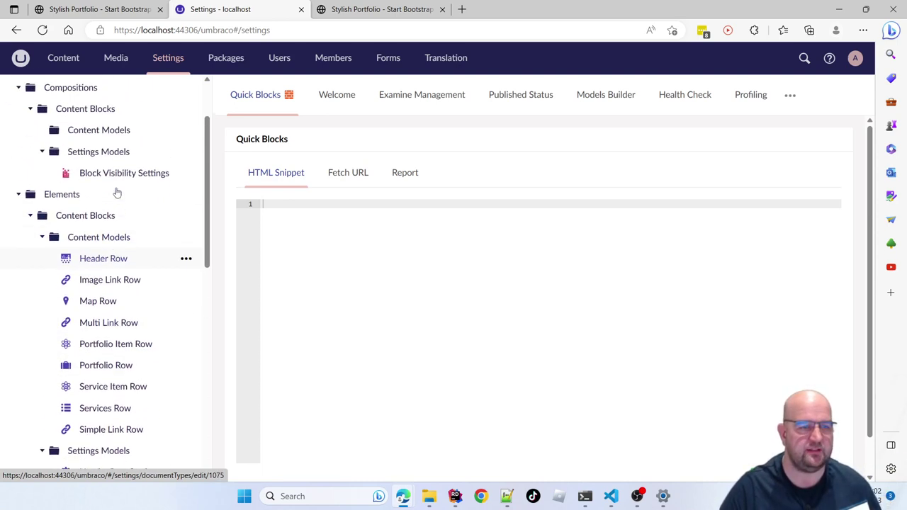
{"action": "scroll", "coordinate": [118, 192], "scroll_direction": "up", "scroll_amount": 1}
{"action": "scroll", "coordinate": [116, 248], "scroll_direction": "down", "scroll_amount": 2}
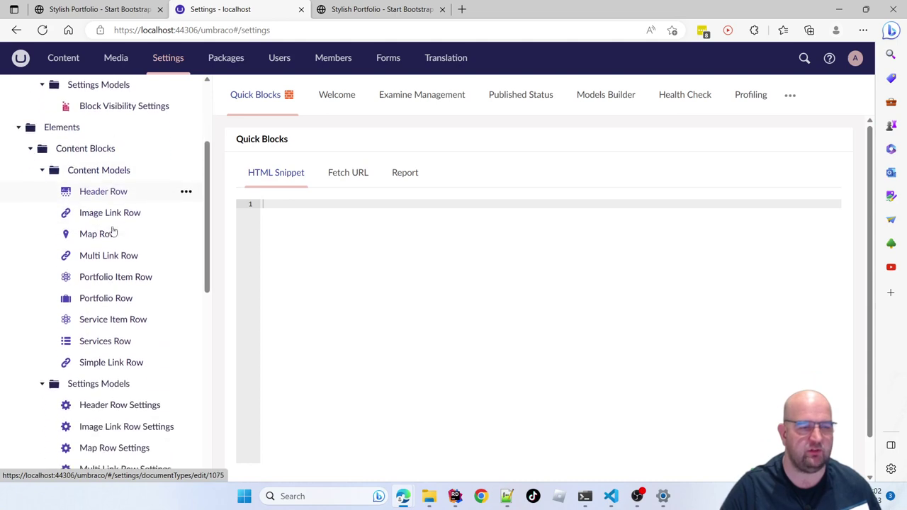
{"action": "scroll", "coordinate": [121, 283], "scroll_direction": "down", "scroll_amount": 3}
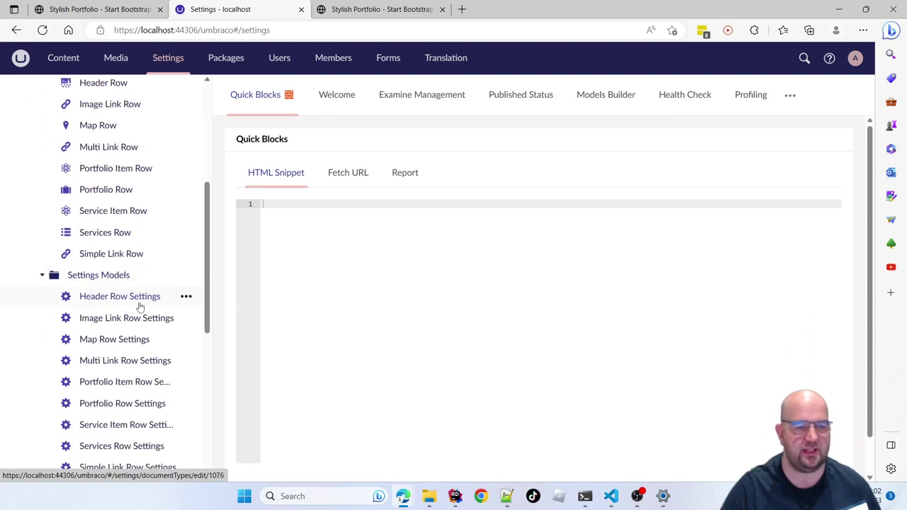
{"action": "scroll", "coordinate": [140, 306], "scroll_direction": "up", "scroll_amount": 1}
{"action": "left_click", "coordinate": [117, 313]}
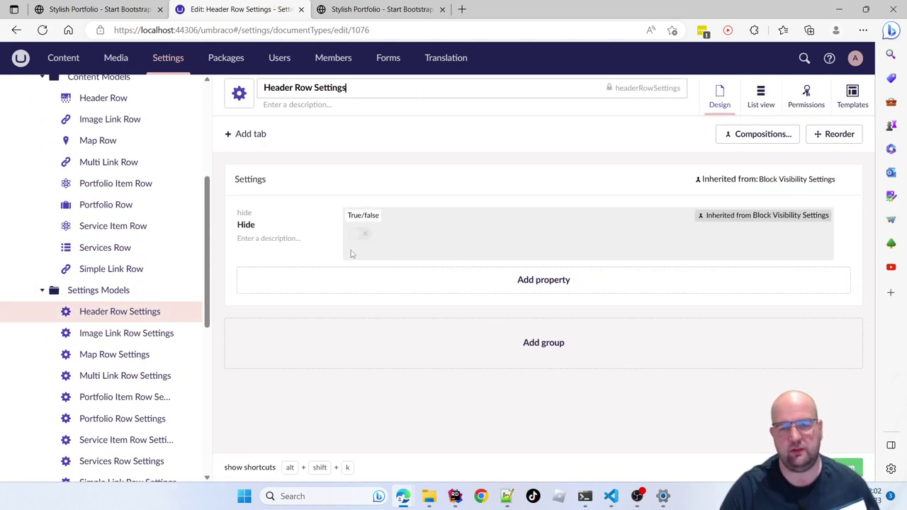
- Look through the Header Row, Image Link Row, Map Row and Multi Link Row element types
{"action": "scroll", "coordinate": [154, 281], "scroll_direction": "down", "scroll_amount": 4}
{"action": "scroll", "coordinate": [155, 281], "scroll_direction": "up", "scroll_amount": 10}
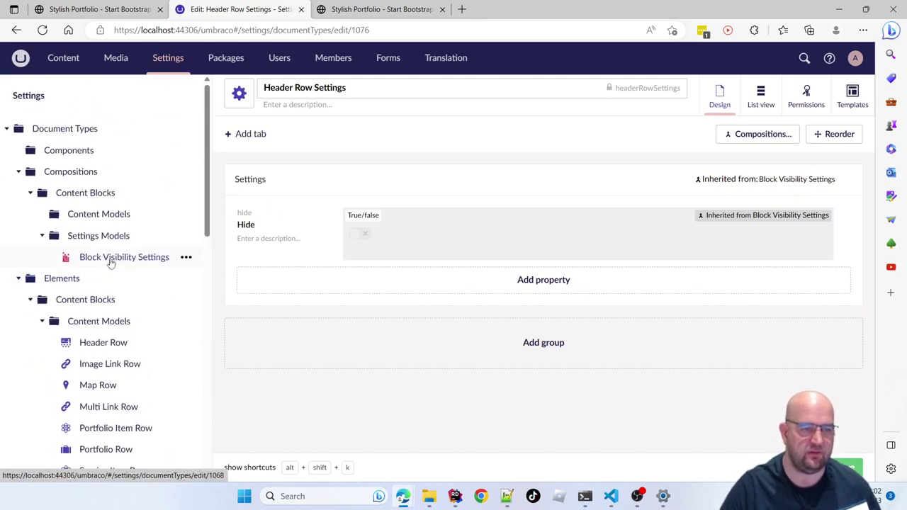
{"action": "scroll", "coordinate": [118, 210], "scroll_direction": "down", "scroll_amount": 5}
{"action": "scroll", "coordinate": [121, 159], "scroll_direction": "up", "scroll_amount": 2}
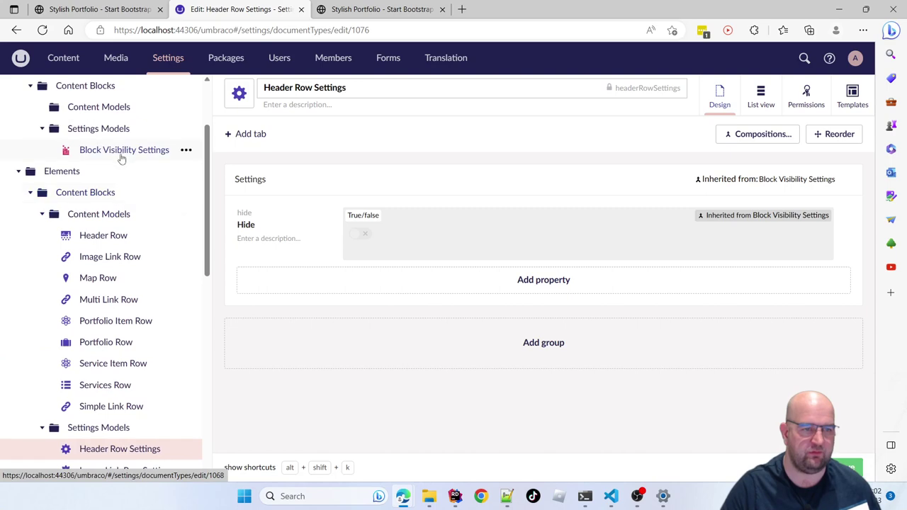
{"action": "left_click", "coordinate": [99, 239]}
{"action": "left_click", "coordinate": [92, 257]}
{"action": "left_click", "coordinate": [97, 280]}
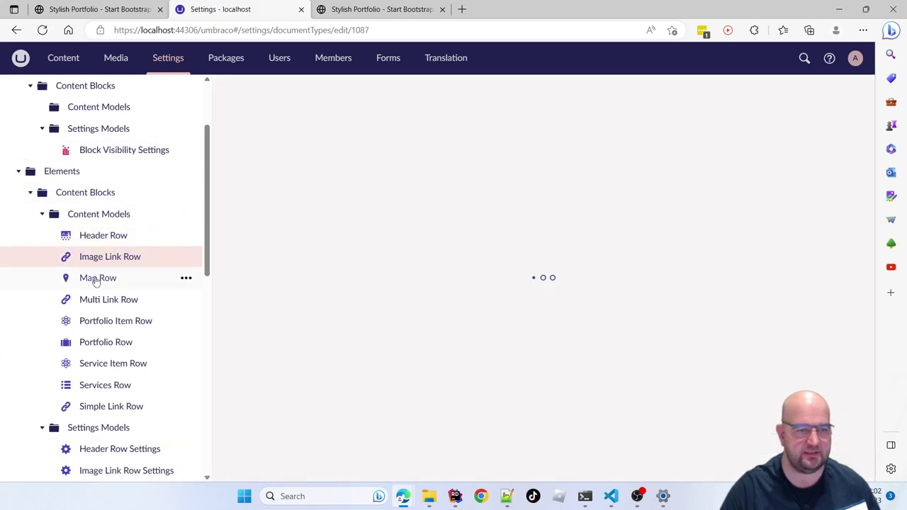
{"action": "left_click", "coordinate": [92, 299]}
{"action": "scroll", "coordinate": [90, 320], "scroll_direction": "down", "scroll_amount": 5}
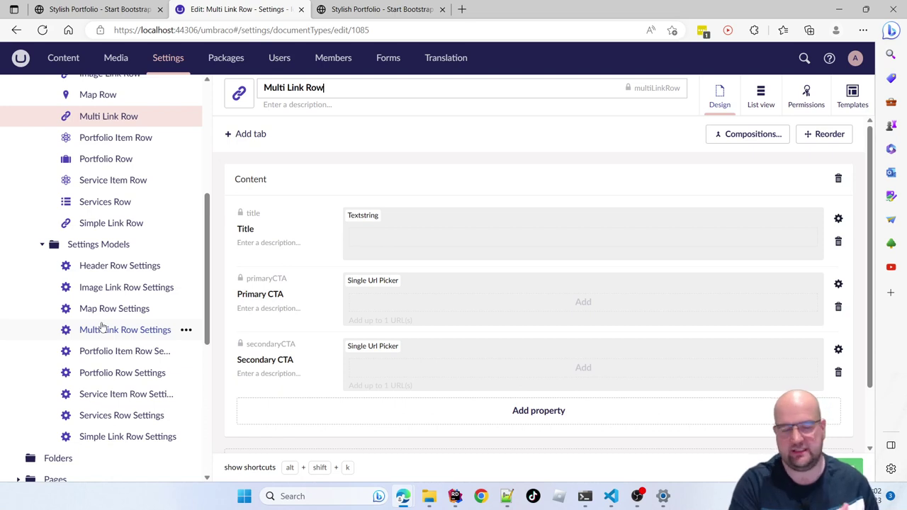
{"action": "scroll", "coordinate": [106, 298], "scroll_direction": "down", "scroll_amount": 5}
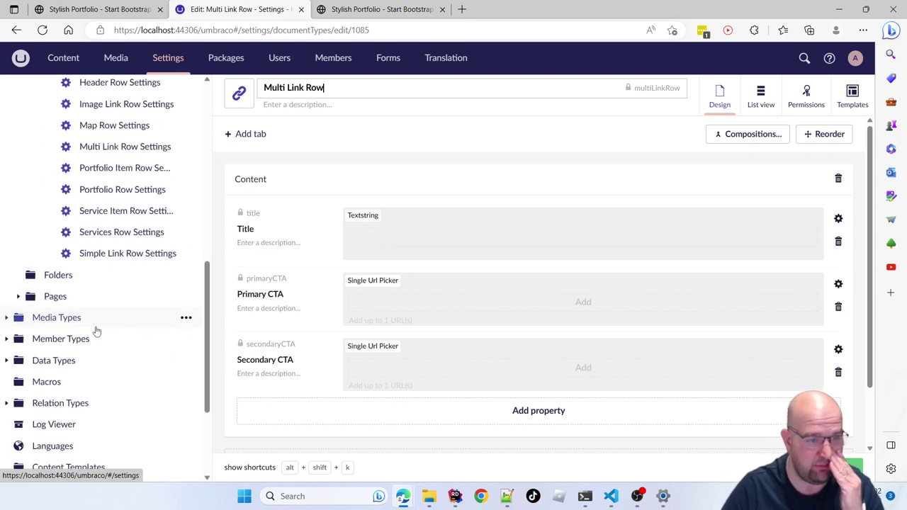
- Open Pages > Home Page and scroll through its properties and block models
{"action": "left_click", "coordinate": [19, 297]}
{"action": "left_click", "coordinate": [68, 318]}
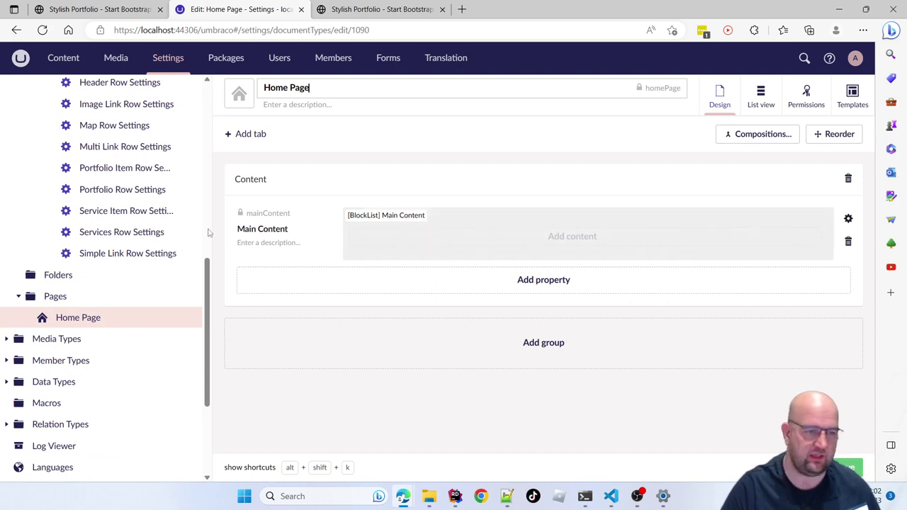
{"action": "scroll", "coordinate": [94, 321], "scroll_direction": "up", "scroll_amount": 1}
{"action": "scroll", "coordinate": [94, 321], "scroll_direction": "up", "scroll_amount": 2}
{"action": "scroll", "coordinate": [76, 406], "scroll_direction": "down", "scroll_amount": 1}
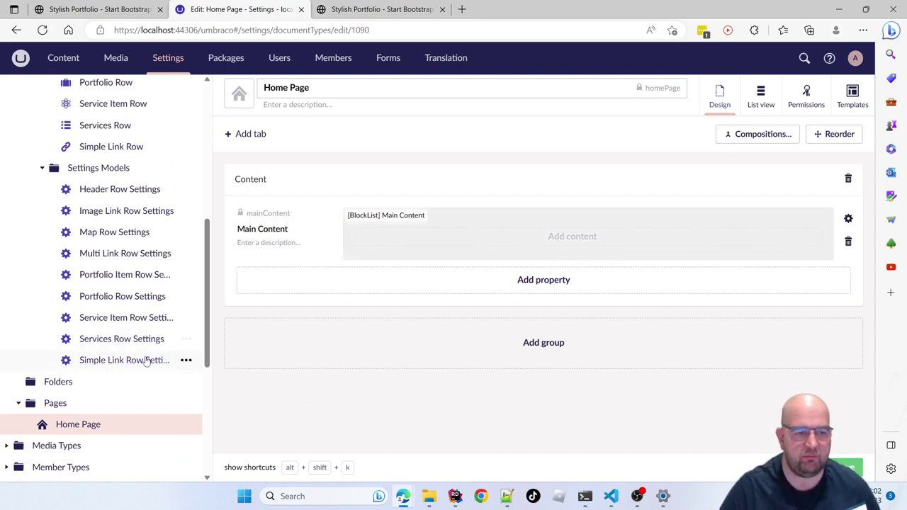
{"action": "scroll", "coordinate": [138, 366], "scroll_direction": "up", "scroll_amount": 5}
{"action": "scroll", "coordinate": [137, 366], "scroll_direction": "up", "scroll_amount": 4}
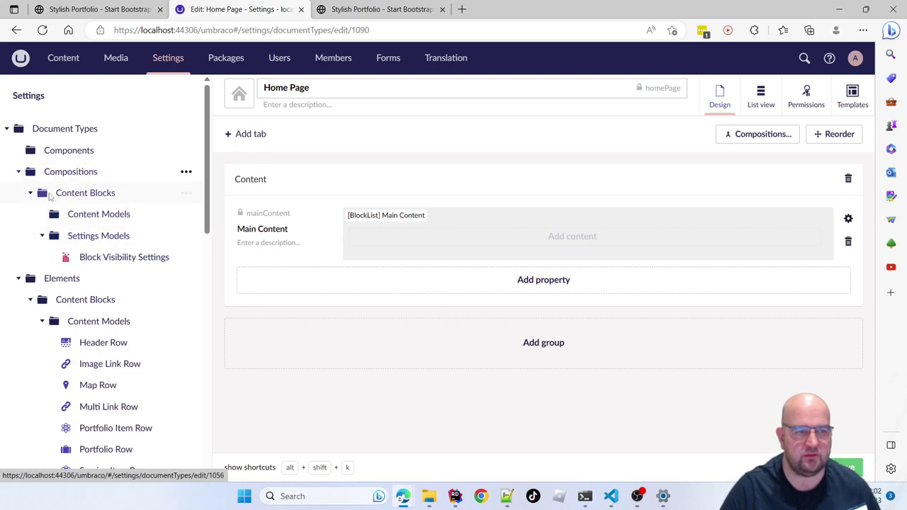
{"action": "scroll", "coordinate": [142, 241], "scroll_direction": "down", "scroll_amount": 14}
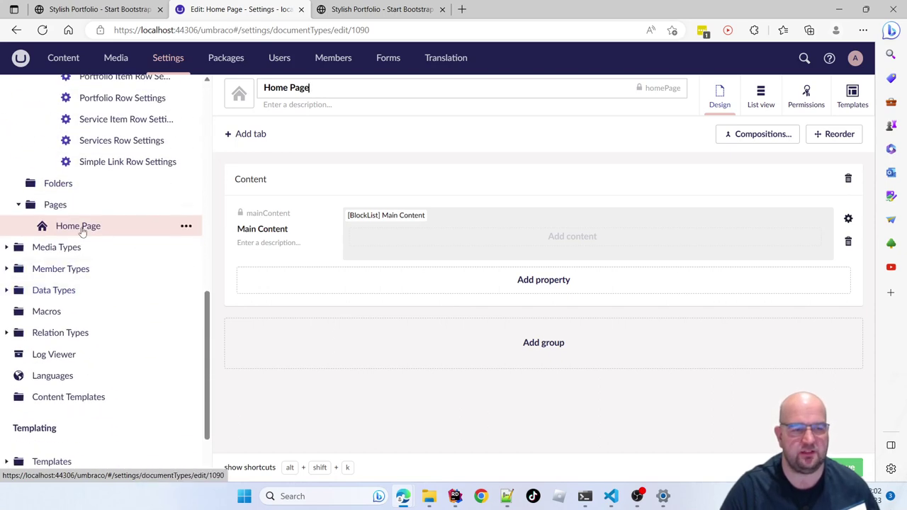
{"action": "scroll", "coordinate": [85, 229], "scroll_direction": "up", "scroll_amount": 10}
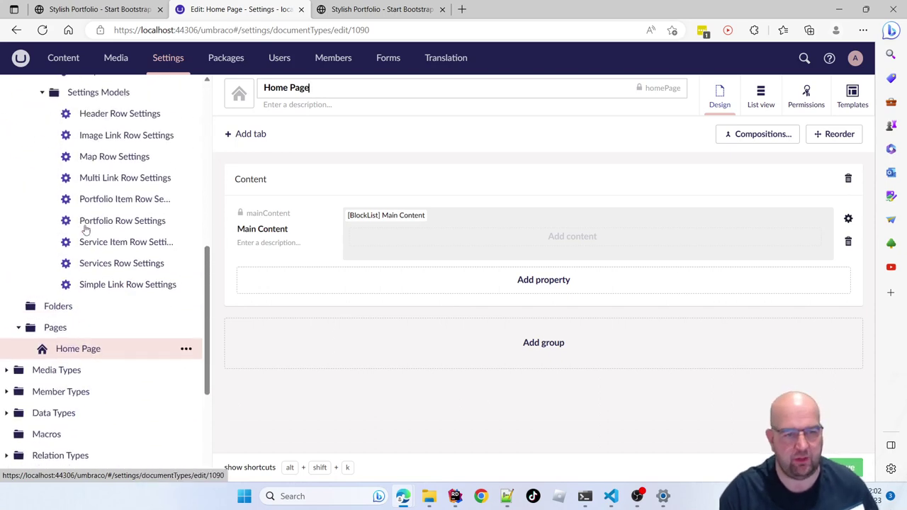
{"action": "scroll", "coordinate": [88, 238], "scroll_direction": "up", "scroll_amount": 4}
{"action": "left_click", "coordinate": [63, 58]}
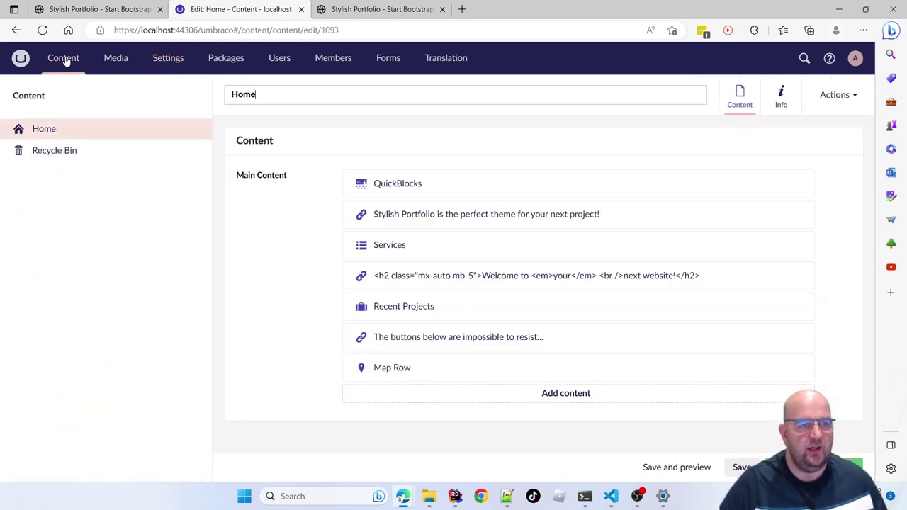
{"action": "left_click", "coordinate": [153, 60]}
{"action": "scroll", "coordinate": [107, 226], "scroll_direction": "down", "scroll_amount": 3}
{"action": "scroll", "coordinate": [90, 225], "scroll_direction": "down", "scroll_amount": 7}
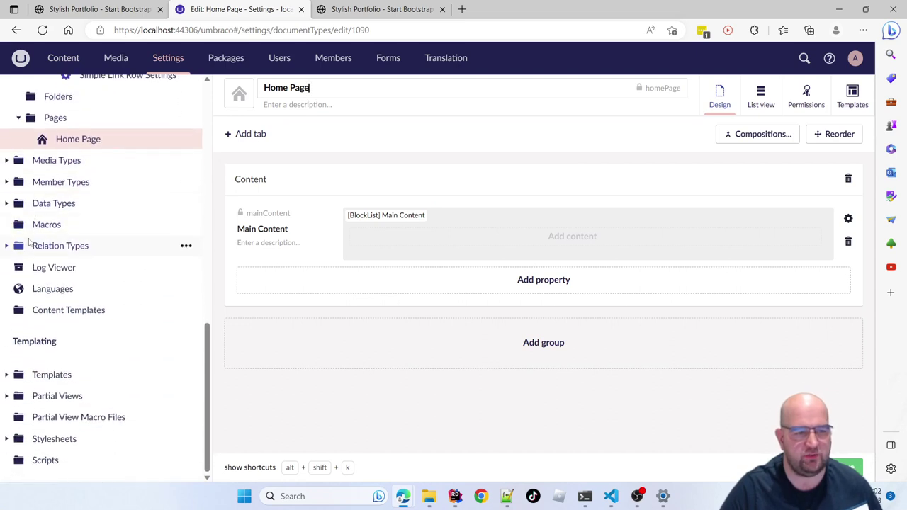
{"action": "scroll", "coordinate": [170, 158], "scroll_direction": "up", "scroll_amount": 3}
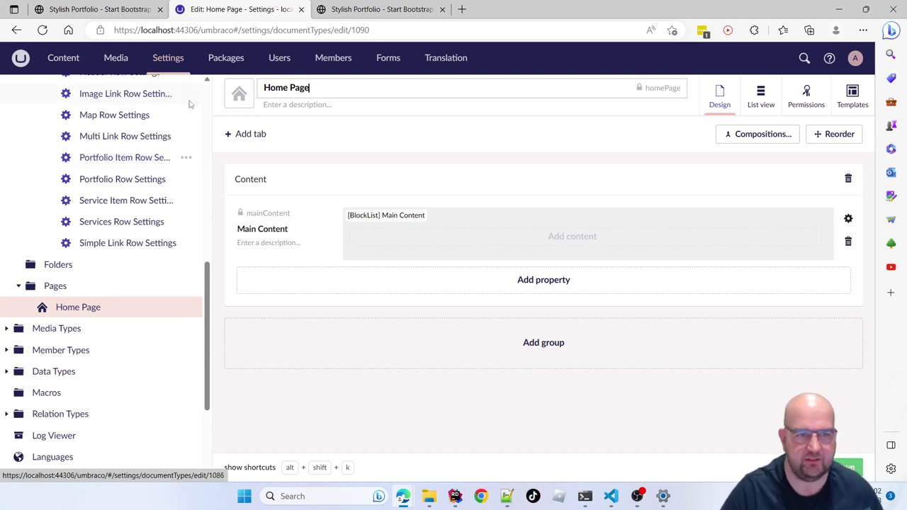
{"action": "left_click", "coordinate": [379, 9]}
{"action": "scroll", "coordinate": [361, 138], "scroll_direction": "down", "scroll_amount": 20}
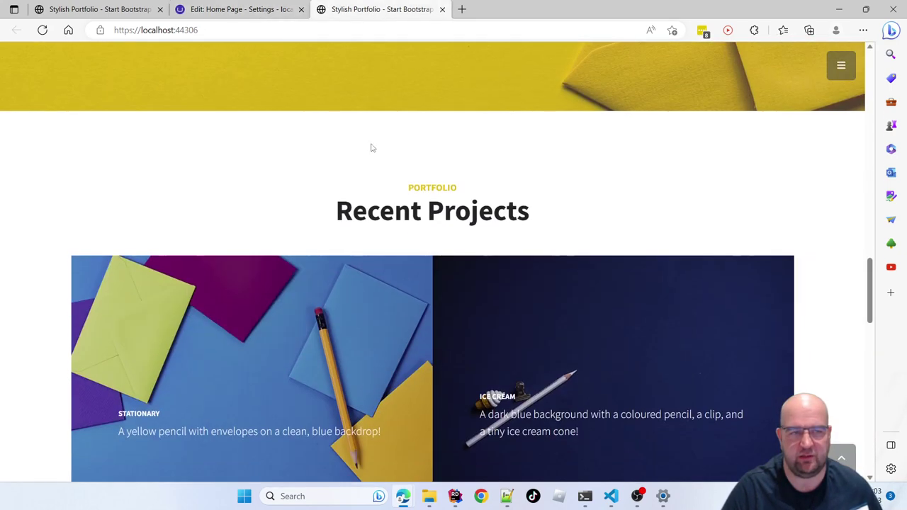
{"action": "left_click", "coordinate": [240, 9]}
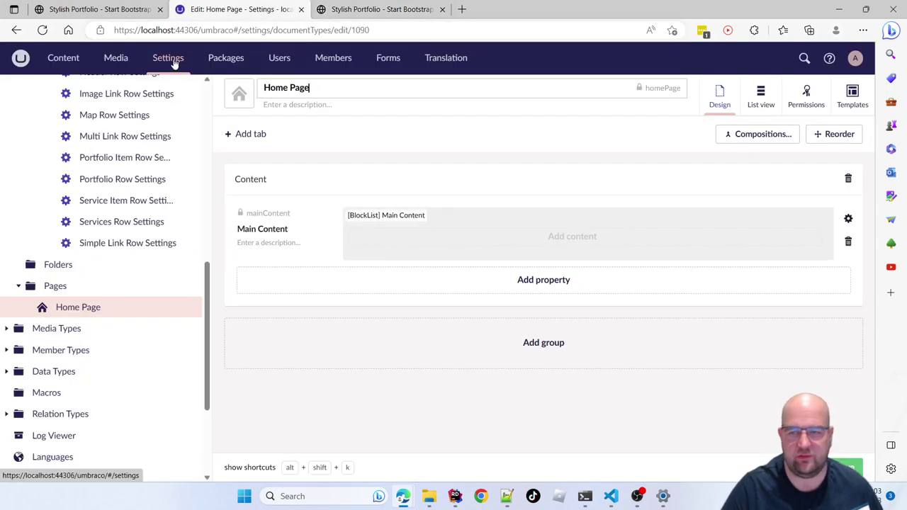
{"action": "left_click", "coordinate": [375, 10]}
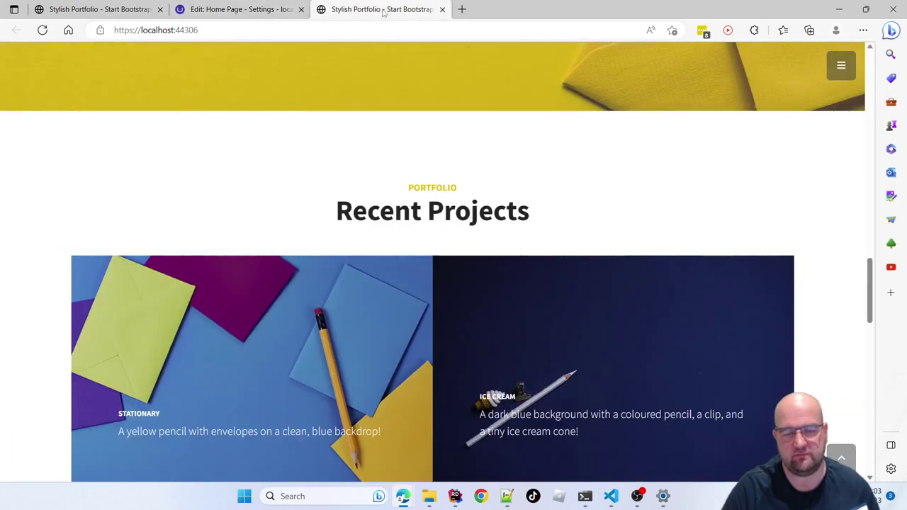
{"action": "left_click", "coordinate": [202, 9]}
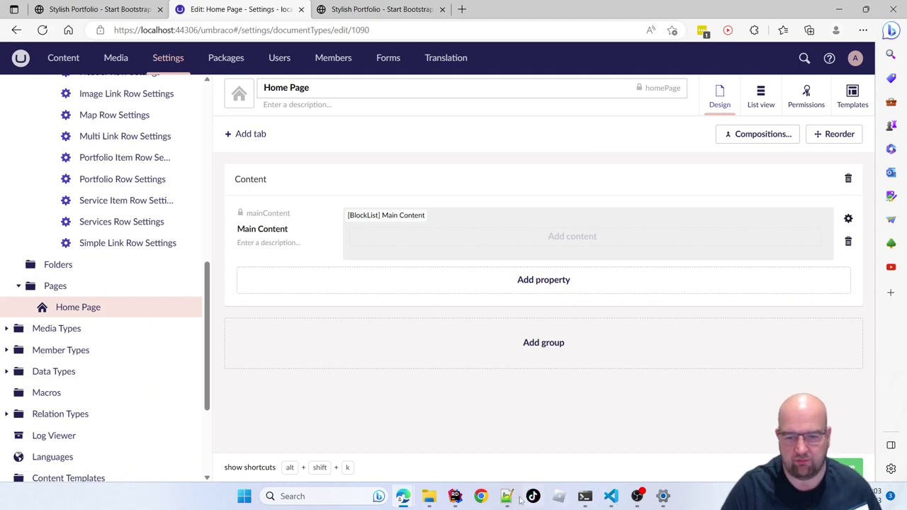
- Rebuild the whole QuickBlocks solution in Rider
{"action": "left_click", "coordinate": [459, 499]}
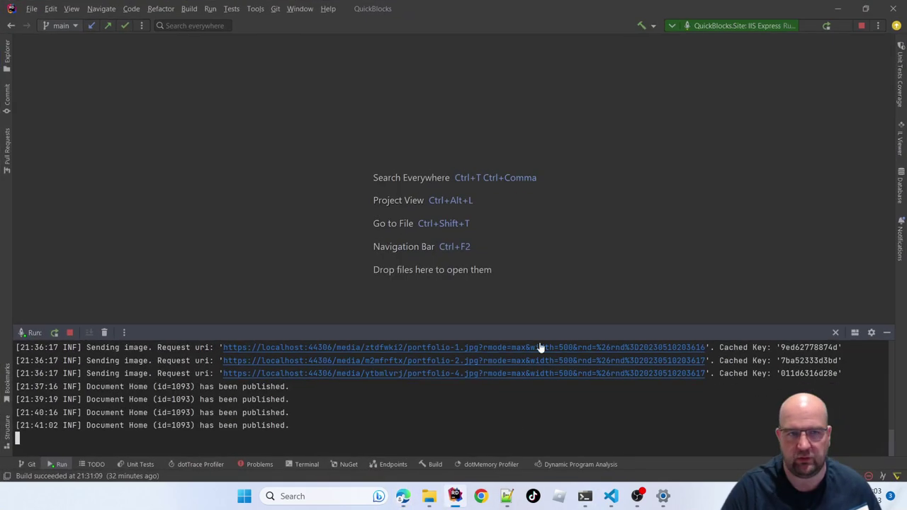
{"action": "left_click", "coordinate": [189, 9]}
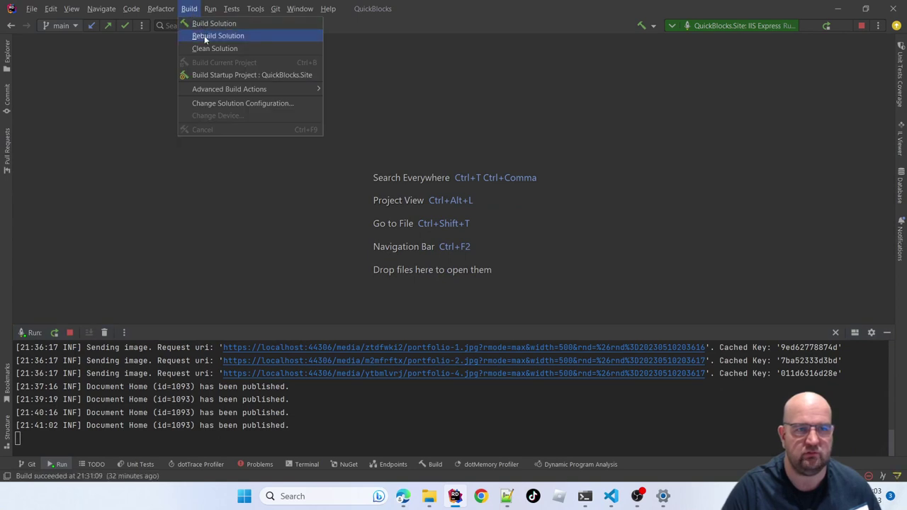
{"action": "left_click", "coordinate": [202, 35]}
{"action": "left_click", "coordinate": [190, 9]}
{"action": "left_click", "coordinate": [190, 10]}
{"action": "left_click", "coordinate": [192, 9]}
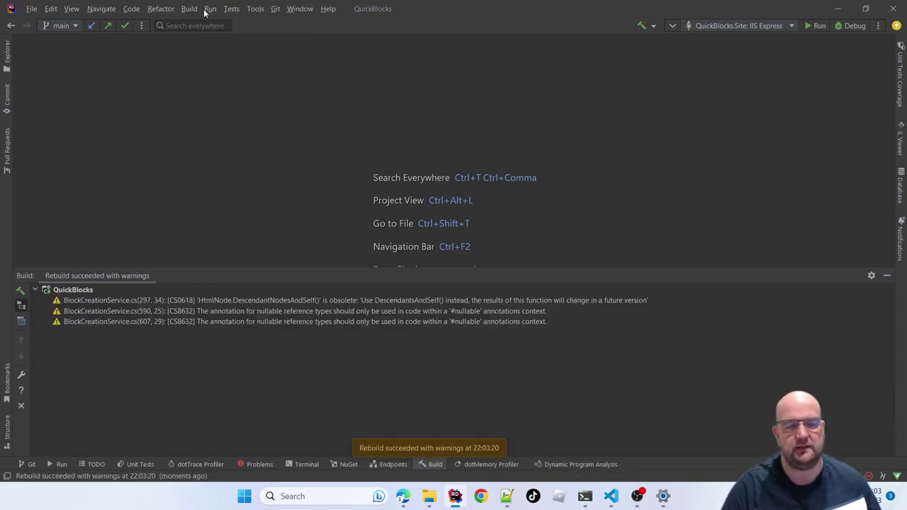
- Clean the QuickBlocks solution
{"action": "left_click", "coordinate": [190, 9]}
{"action": "left_click", "coordinate": [212, 48]}
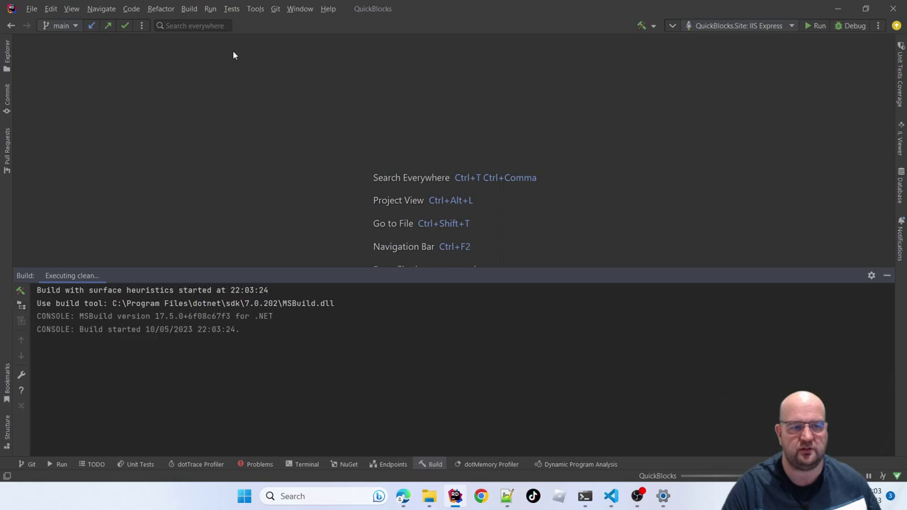
{"action": "left_click", "coordinate": [585, 496]}
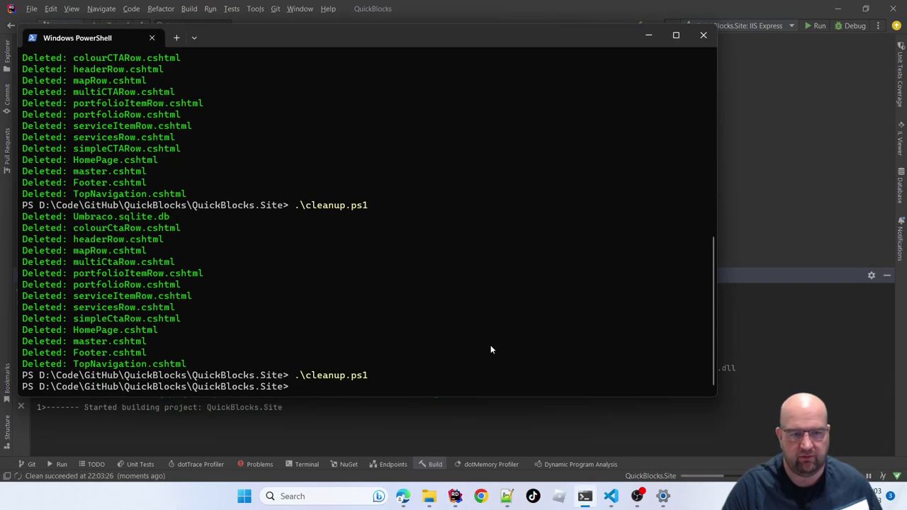
- Rerun .\cleanup.ps1 to delete Umbraco.sqlite.db and the generated views, then close PowerShell
{"action": "scroll", "coordinate": [491, 350], "scroll_direction": "up", "scroll_amount": 1}
{"action": "scroll", "coordinate": [498, 326], "scroll_direction": "down", "scroll_amount": 1}
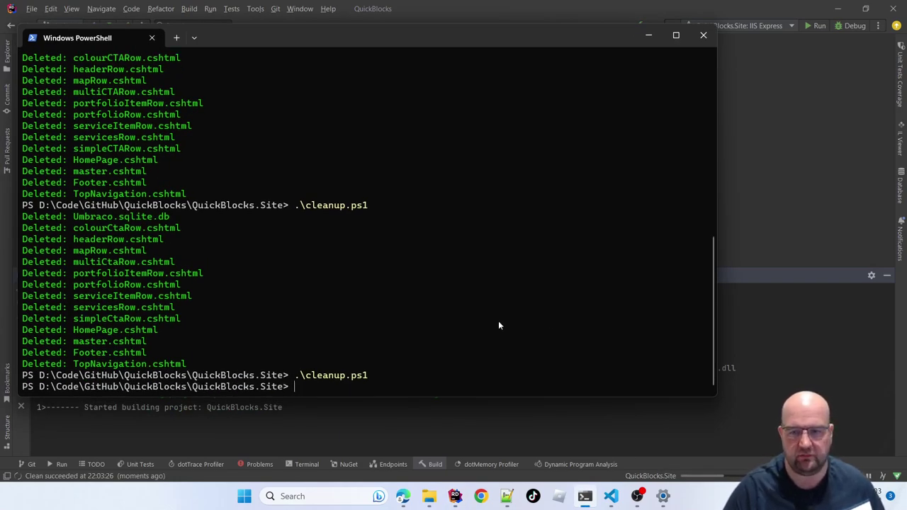
{"action": "key", "text": "Up"}
{"action": "key", "text": "Return"}
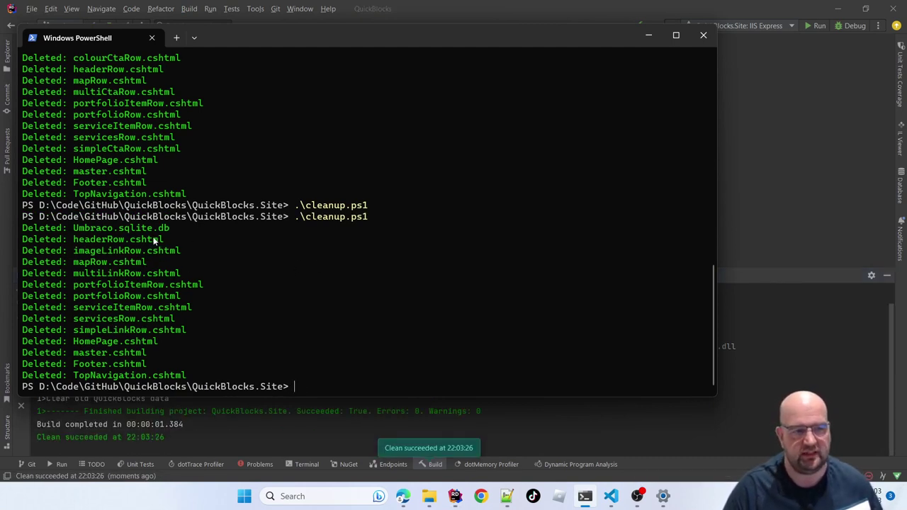
{"action": "left_click", "coordinate": [703, 35]}
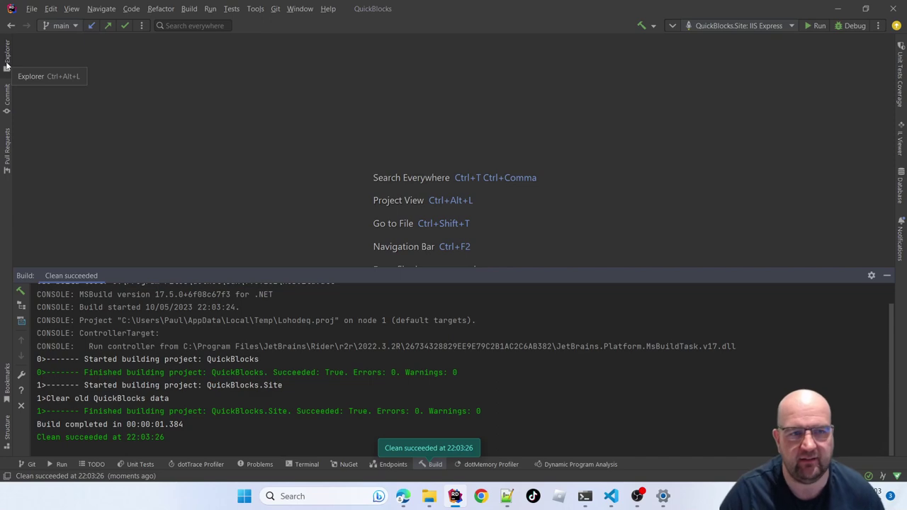
- Run 'QuickBlocks.Site' from Rider and bring up the Edge window with the Umbraco login
{"action": "left_click", "coordinate": [213, 10]}
{"action": "left_click", "coordinate": [218, 15]}
{"action": "left_click", "coordinate": [210, 8]}
{"action": "left_click", "coordinate": [234, 25]}
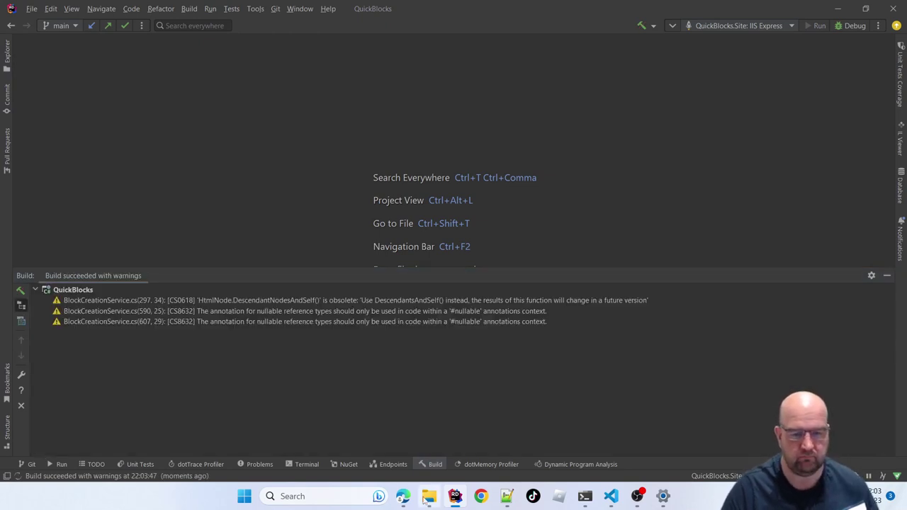
{"action": "mouse_move", "coordinate": [402, 497]}
{"action": "left_click", "coordinate": [272, 439]}
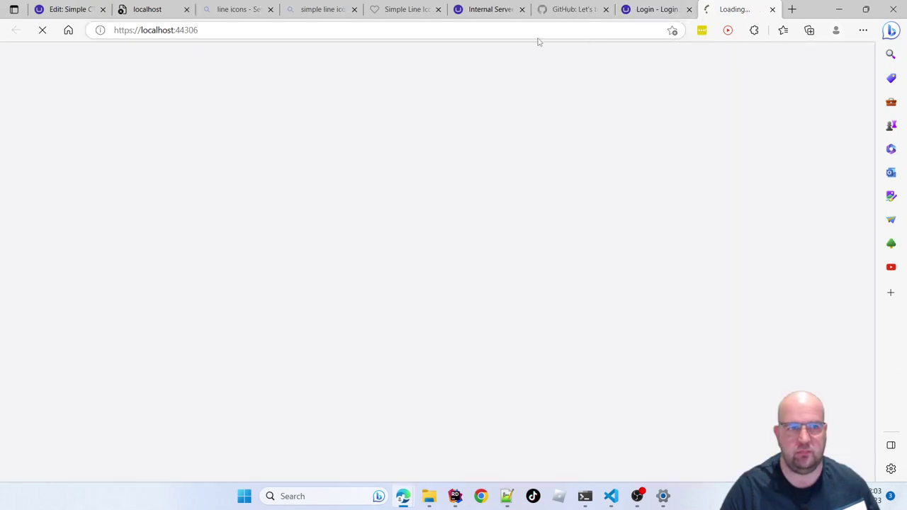
- Detach the loading localhost:44306 tab into its own maximized Edge window
{"action": "left_click_drag", "start_coordinate": [730, 9], "coordinate": [673, 80]}
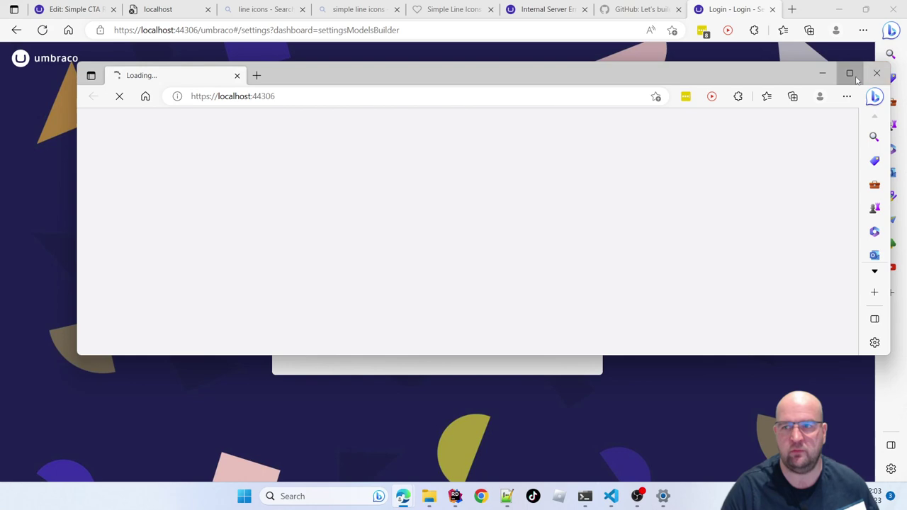
{"action": "left_click", "coordinate": [849, 73]}
{"action": "left_click", "coordinate": [275, 30]}
{"action": "left_click", "coordinate": [815, 250]}
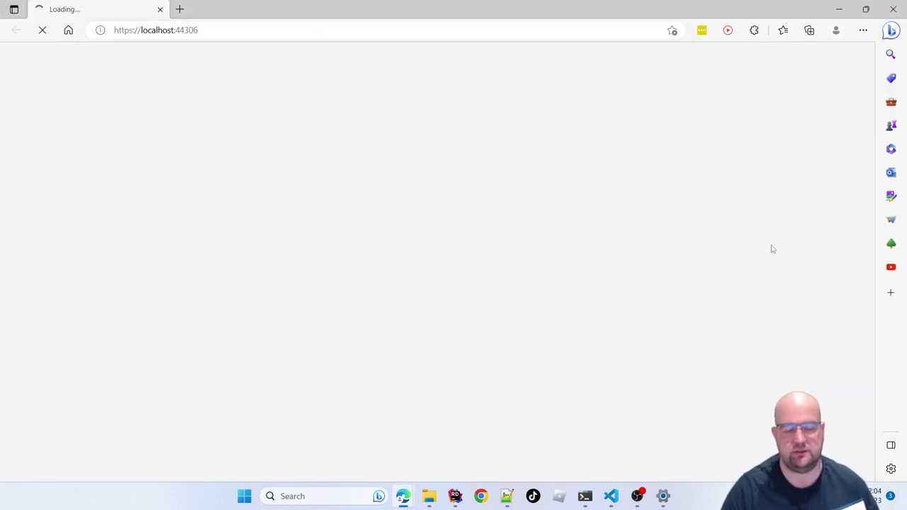
{"action": "mouse_move", "coordinate": [403, 499]}
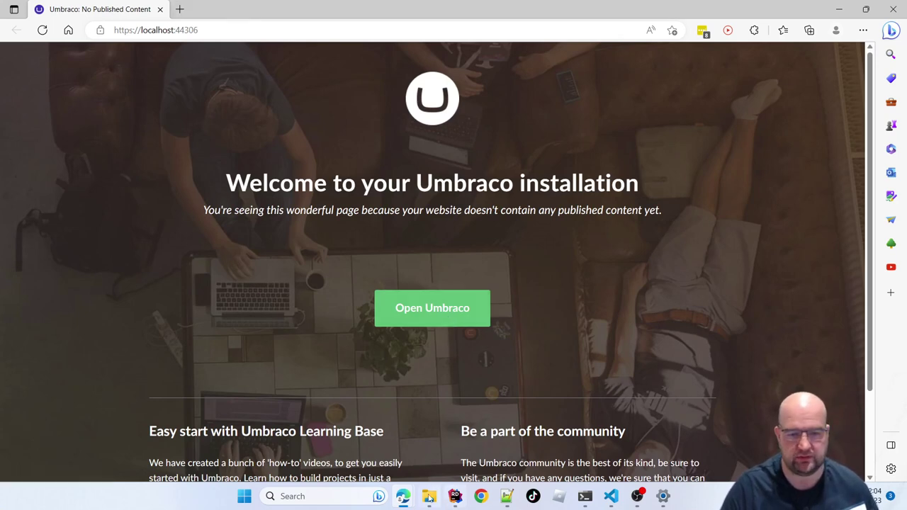
- Load the /stylish.html Stylish Portfolio page, then return to Rider
{"action": "left_click", "coordinate": [218, 29]}
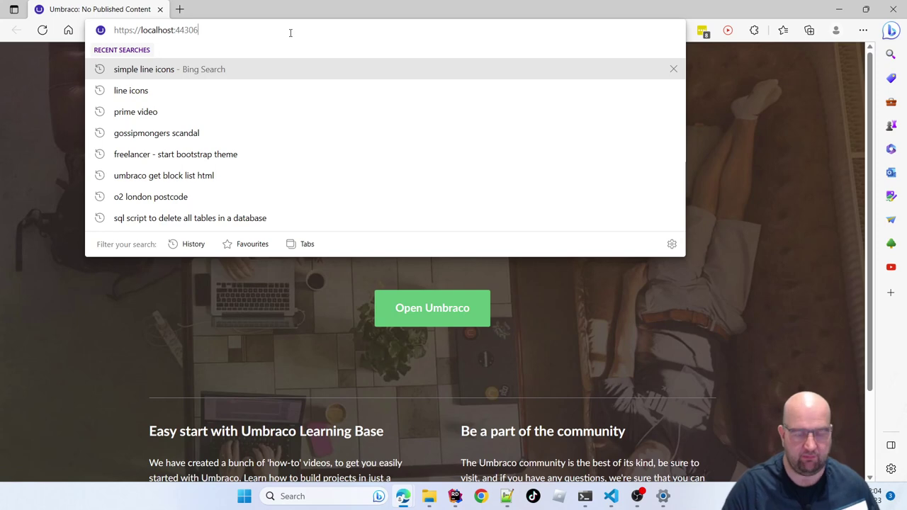
{"action": "type", "text": "/"}
{"action": "key", "text": "BackSpace"}
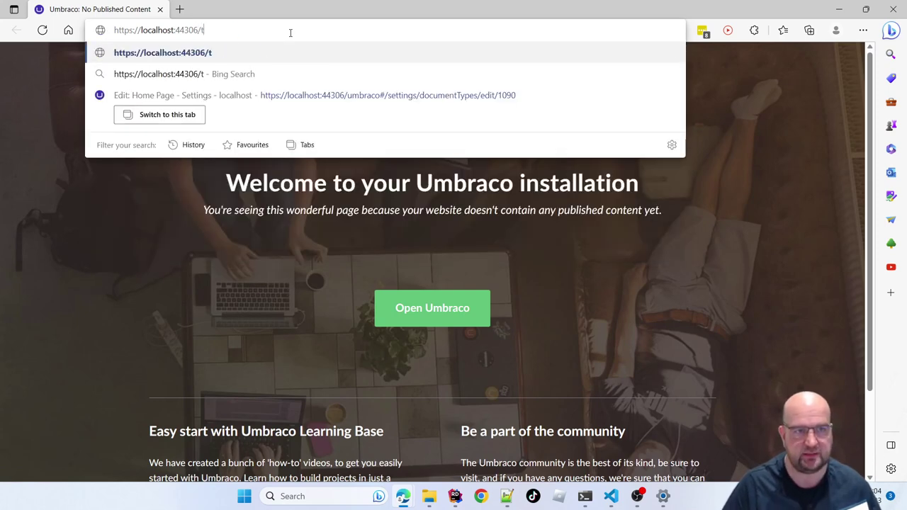
{"action": "type", "text": "st"}
{"action": "key", "text": "Return"}
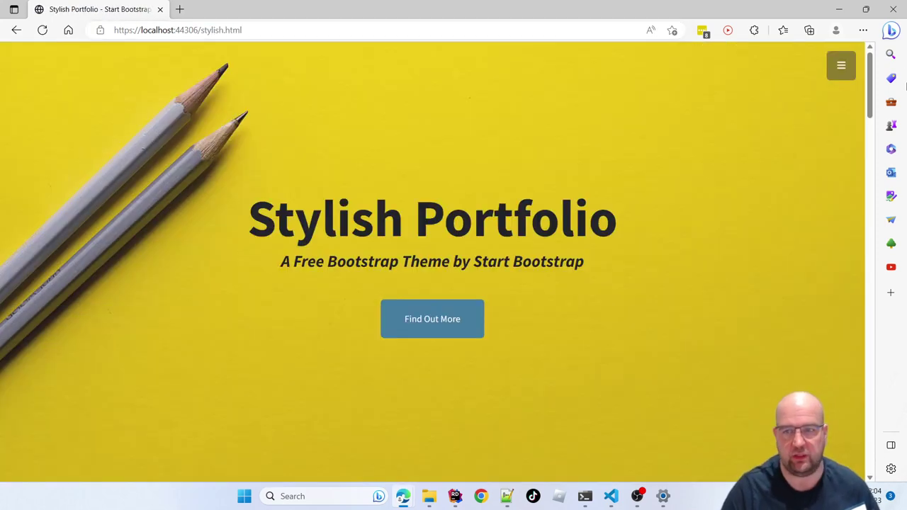
{"action": "left_click_drag", "start_coordinate": [872, 79], "coordinate": [854, 68]}
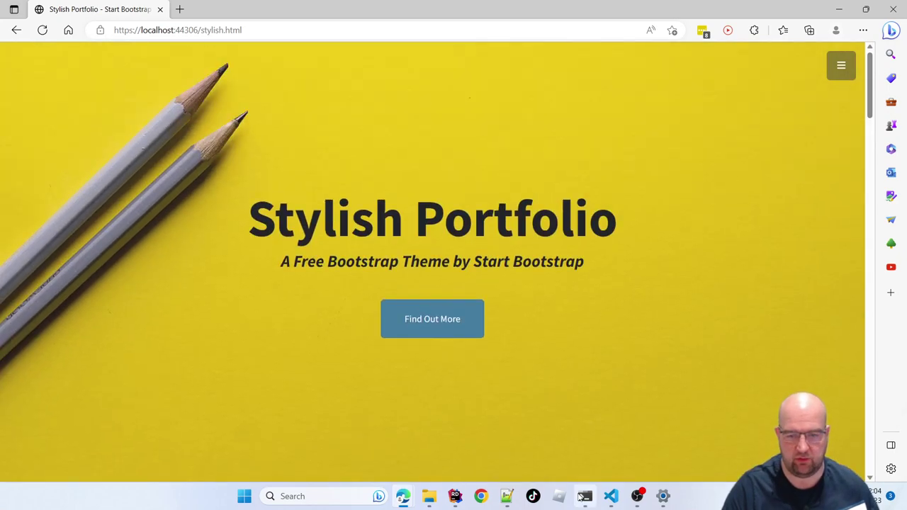
{"action": "left_click", "coordinate": [455, 496]}
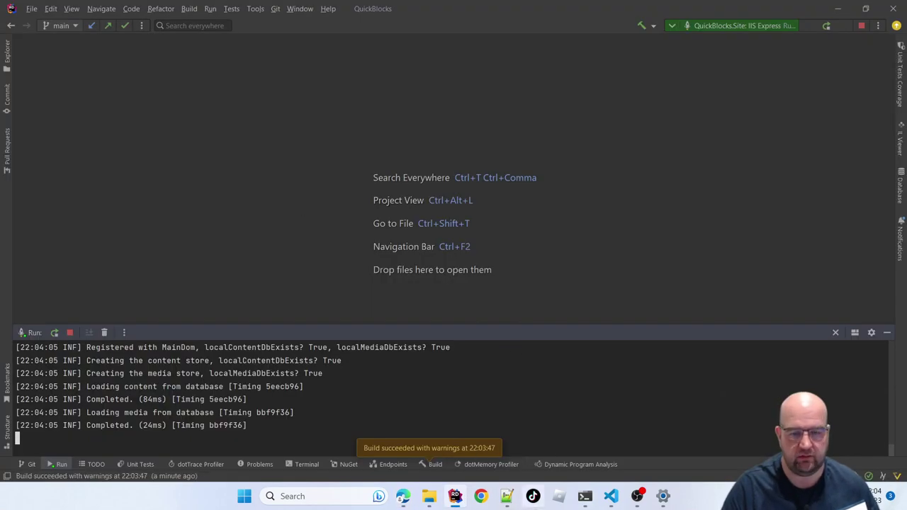
- In Visual Studio Code, scroll through the currently open stylish.html markup
{"action": "left_click", "coordinate": [622, 496]}
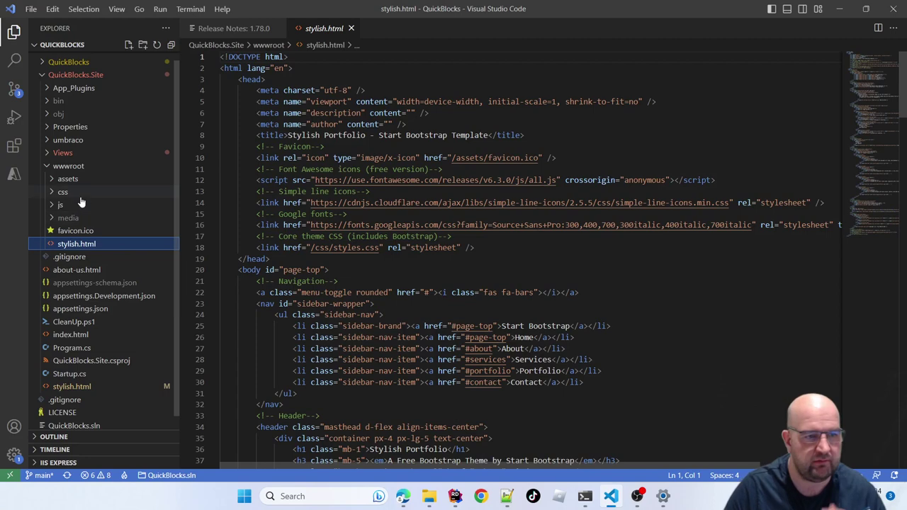
{"action": "scroll", "coordinate": [417, 142], "scroll_direction": "down", "scroll_amount": 2}
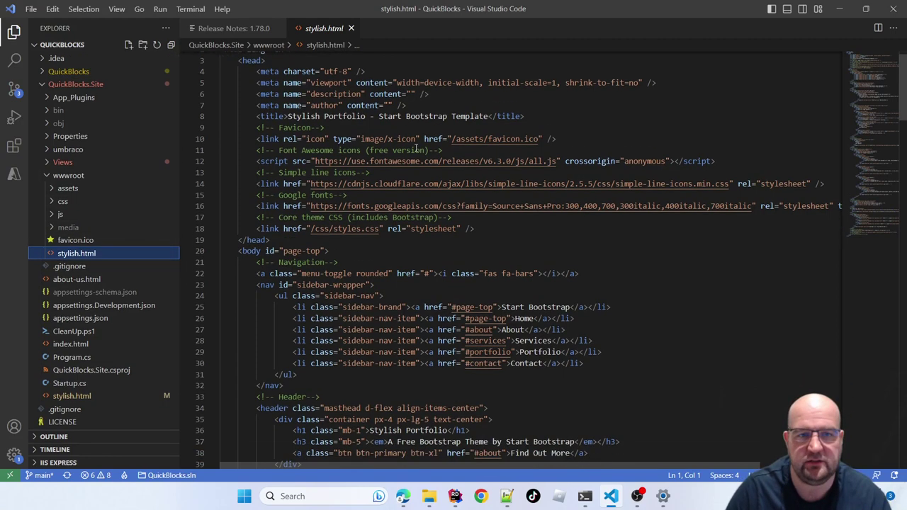
{"action": "scroll", "coordinate": [417, 134], "scroll_direction": "down", "scroll_amount": 3}
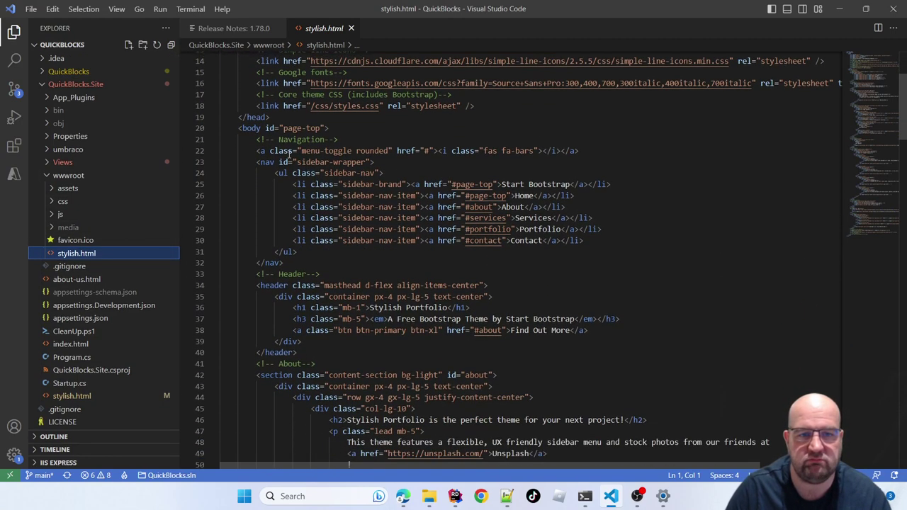
{"action": "left_click", "coordinate": [269, 151]}
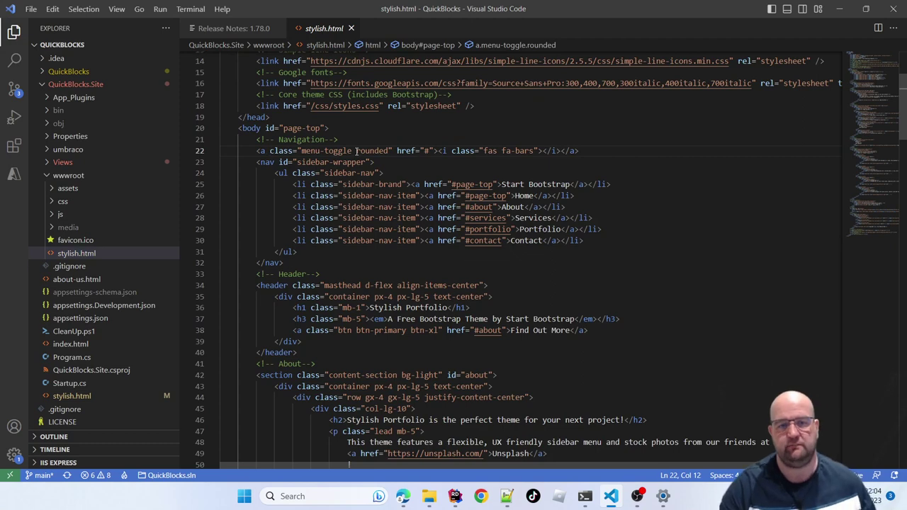
{"action": "scroll", "coordinate": [648, 168], "scroll_direction": "down", "scroll_amount": 9}
{"action": "scroll", "coordinate": [654, 168], "scroll_direction": "down", "scroll_amount": 6}
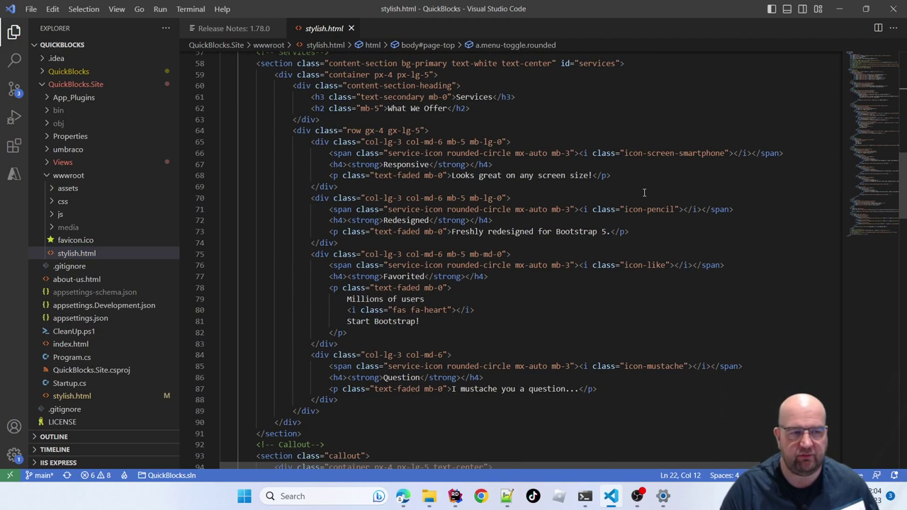
{"action": "scroll", "coordinate": [645, 191], "scroll_direction": "up", "scroll_amount": 1}
{"action": "scroll", "coordinate": [44, 318], "scroll_direction": "down", "scroll_amount": 1}
- Compare the root-level and wwwroot stylish.html, highlighting the Main Content div's data-prop attributes
{"action": "left_click", "coordinate": [80, 374]}
{"action": "scroll", "coordinate": [638, 192], "scroll_direction": "up", "scroll_amount": 4}
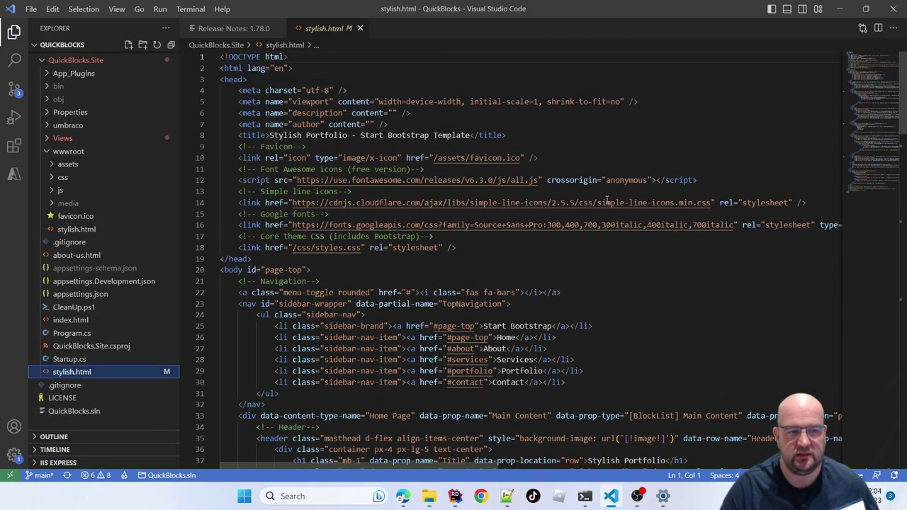
{"action": "left_click", "coordinate": [74, 231]}
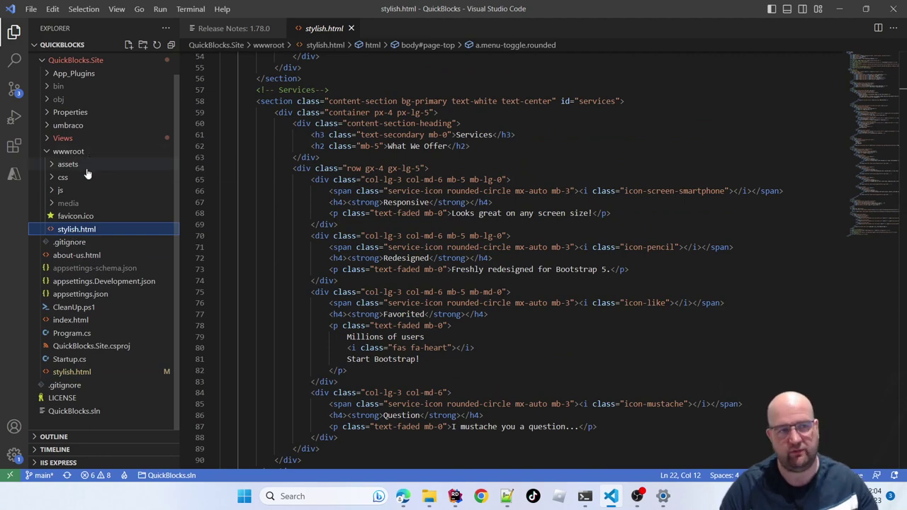
{"action": "left_click", "coordinate": [74, 375]}
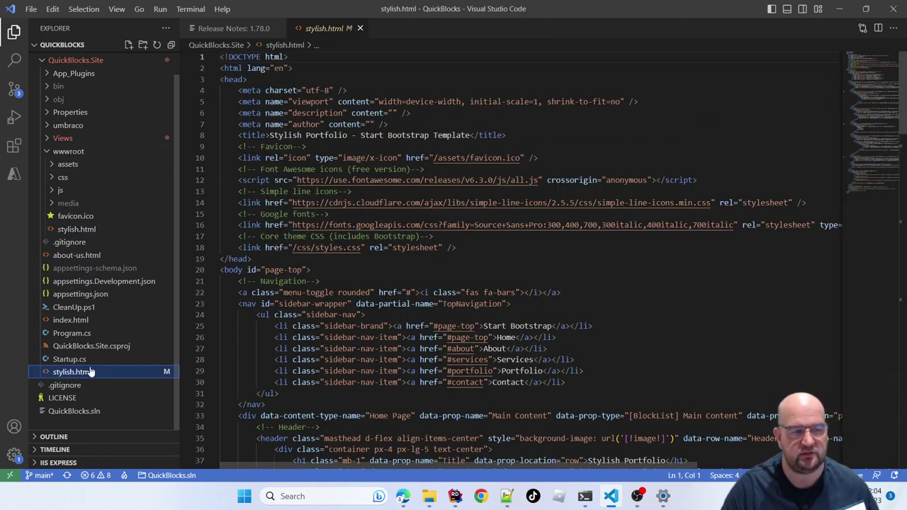
{"action": "scroll", "coordinate": [142, 145], "scroll_direction": "up", "scroll_amount": 1}
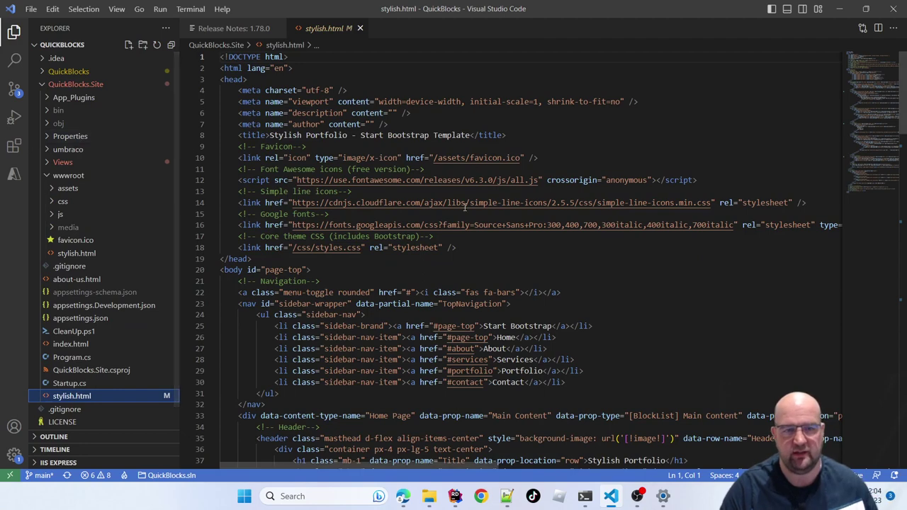
{"action": "scroll", "coordinate": [464, 202], "scroll_direction": "down", "scroll_amount": 6}
{"action": "left_click_drag", "start_coordinate": [420, 208], "coordinate": [743, 208]}
{"action": "left_click_drag", "start_coordinate": [478, 466], "coordinate": [589, 466]}
{"action": "left_click_drag", "start_coordinate": [591, 207], "coordinate": [475, 207]}
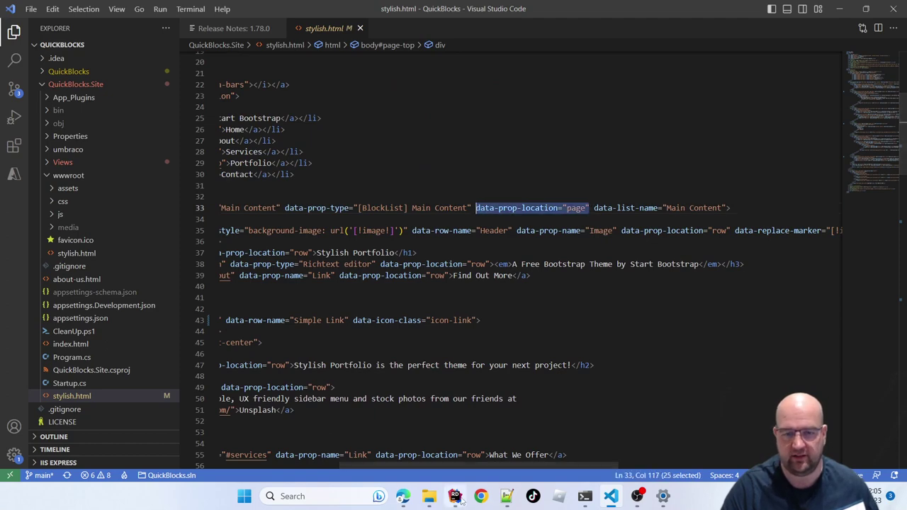
- Review the About section's data-row-name 'Simple Link' attribute and its icon-link icon value
{"action": "left_click_drag", "start_coordinate": [571, 466], "coordinate": [445, 451]}
{"action": "scroll", "coordinate": [526, 379], "scroll_direction": "down", "scroll_amount": 3}
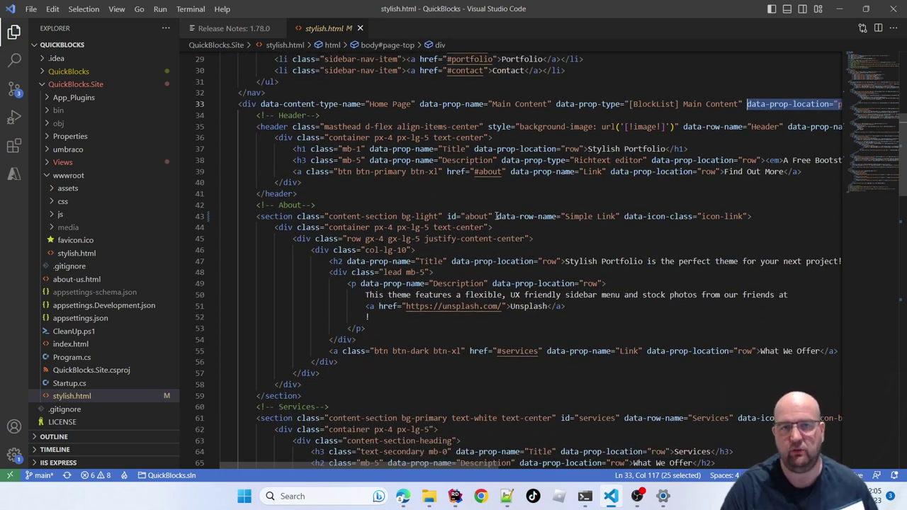
{"action": "left_click_drag", "start_coordinate": [496, 216], "coordinate": [623, 219]}
{"action": "left_click", "coordinate": [528, 218]}
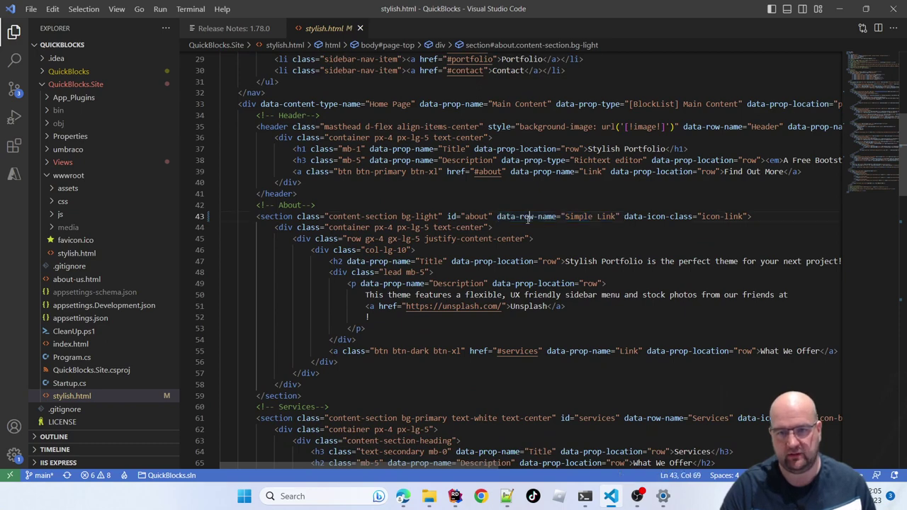
{"action": "left_click_drag", "start_coordinate": [498, 217], "coordinate": [562, 216]}
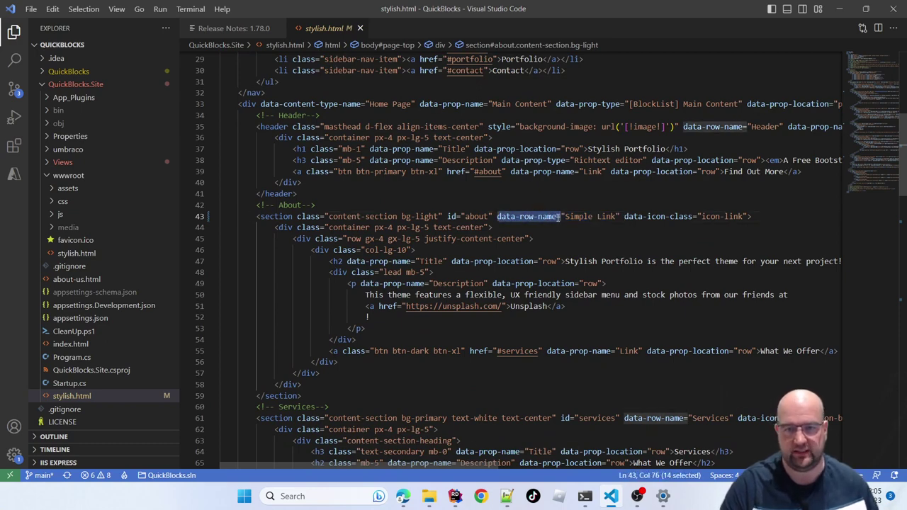
{"action": "left_click", "coordinate": [558, 217]}
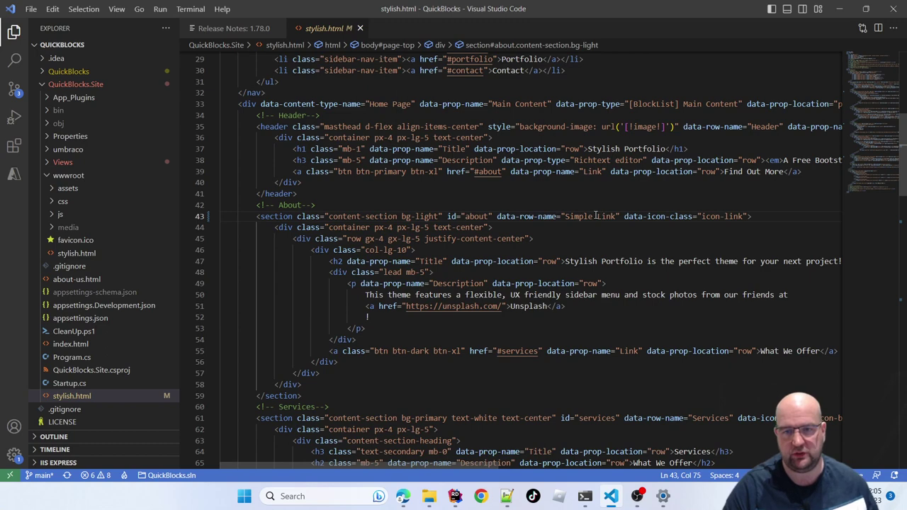
{"action": "left_click_drag", "start_coordinate": [614, 217], "coordinate": [566, 219]}
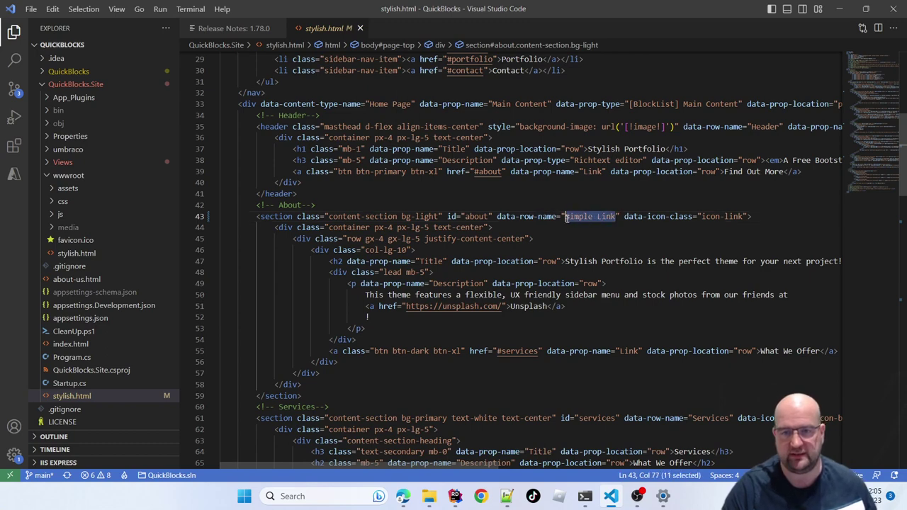
{"action": "left_click", "coordinate": [711, 217]}
{"action": "scroll", "coordinate": [740, 217], "scroll_direction": "down", "scroll_amount": 2}
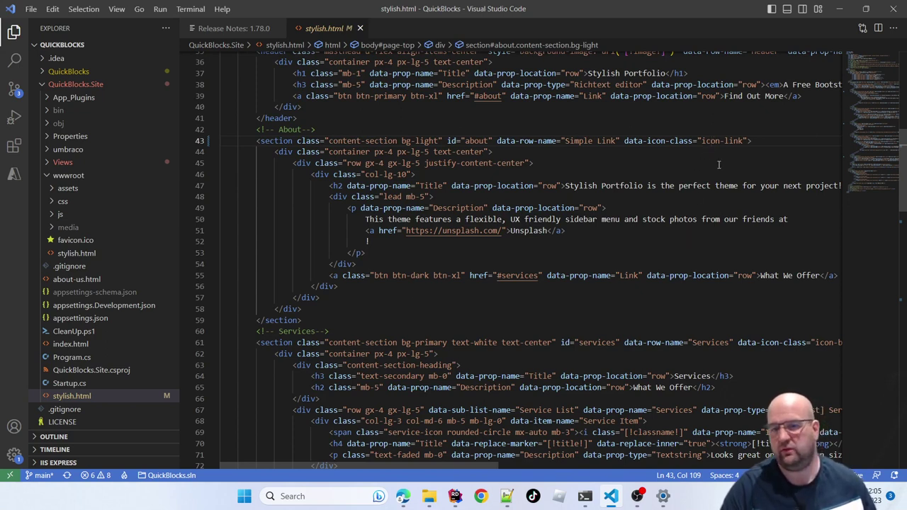
{"action": "scroll", "coordinate": [698, 177], "scroll_direction": "down", "scroll_amount": 1}
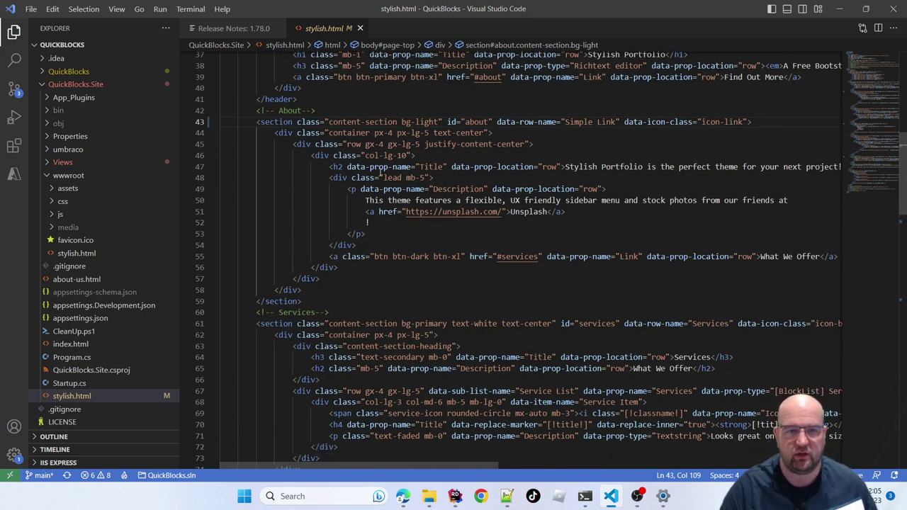
- Inspect the About title heading's name and location attributes and the description paragraph
{"action": "left_click", "coordinate": [358, 168]}
{"action": "left_click", "coordinate": [452, 167]}
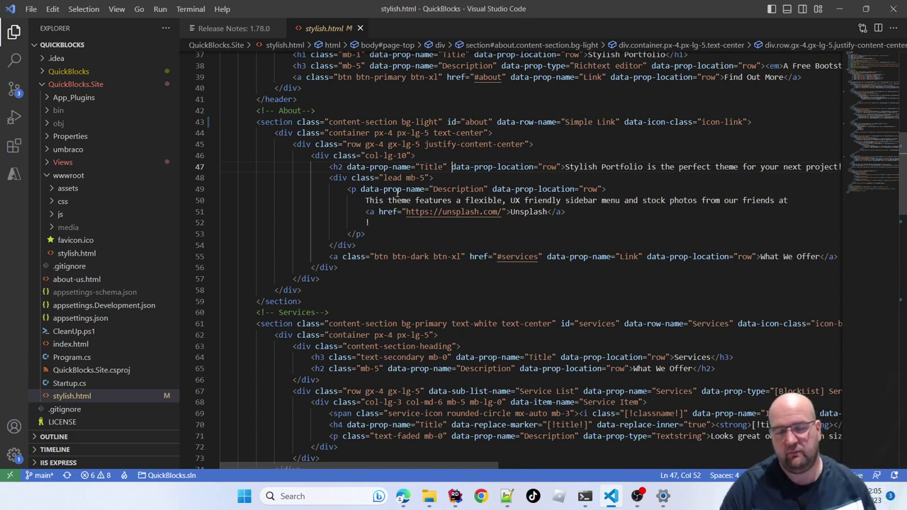
{"action": "left_click_drag", "start_coordinate": [345, 167], "coordinate": [561, 168]}
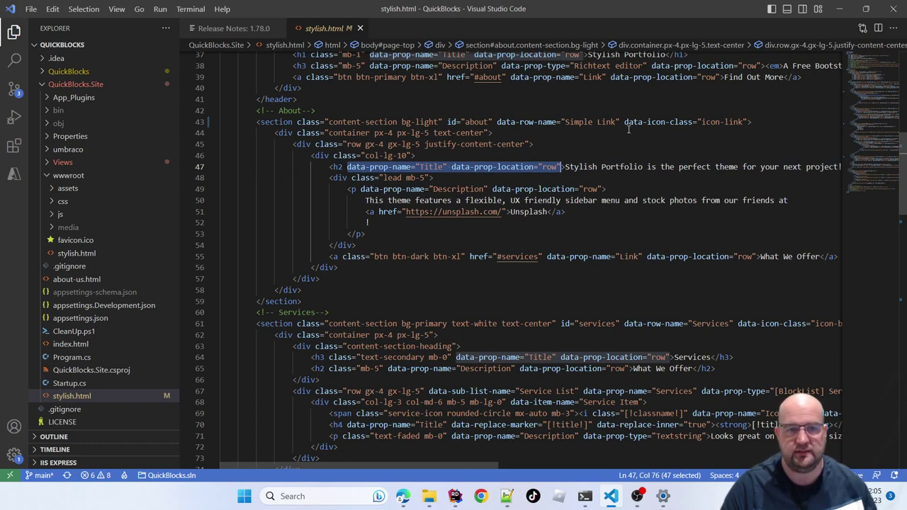
{"action": "scroll", "coordinate": [628, 130], "scroll_direction": "up", "scroll_amount": 1}
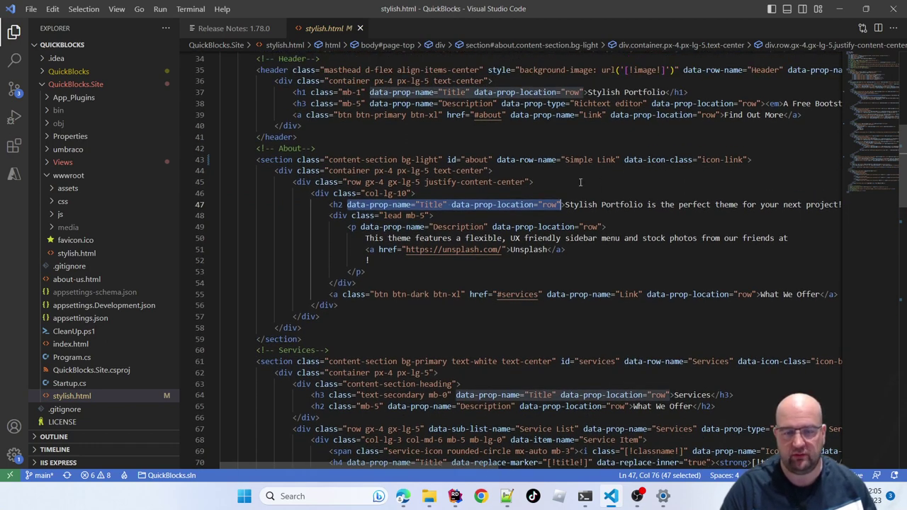
{"action": "left_click", "coordinate": [538, 216]}
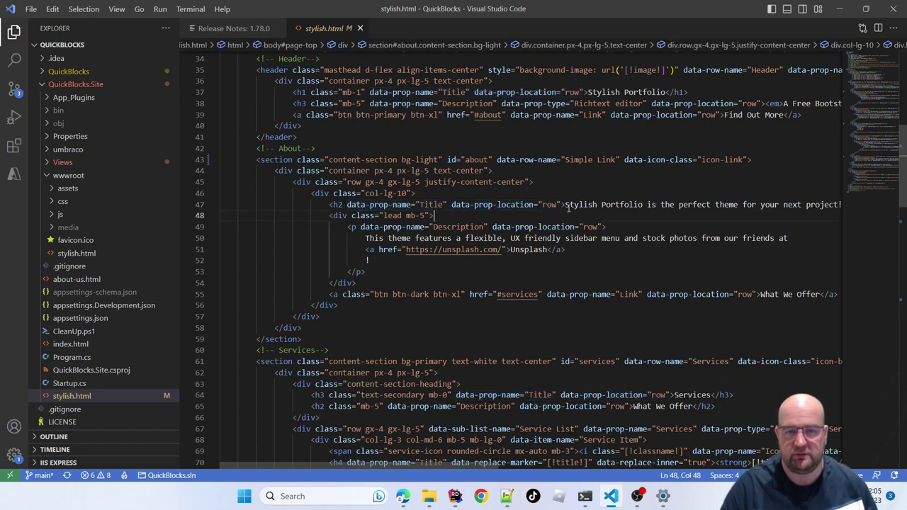
{"action": "left_click", "coordinate": [353, 227]}
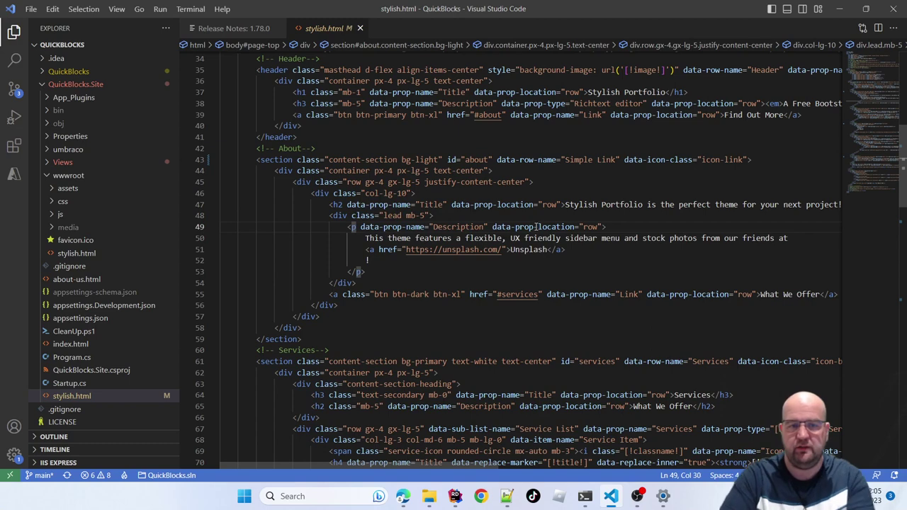
{"action": "left_click", "coordinate": [604, 228]}
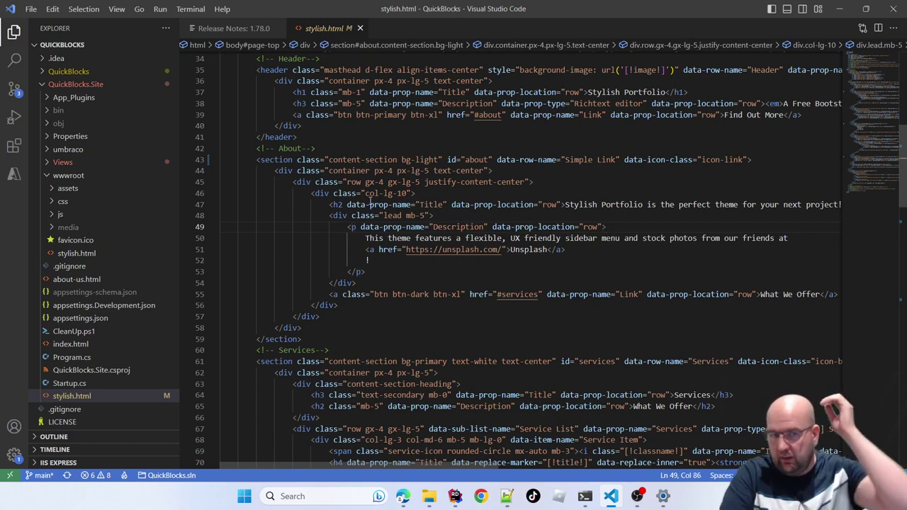
{"action": "double_click", "coordinate": [354, 226]}
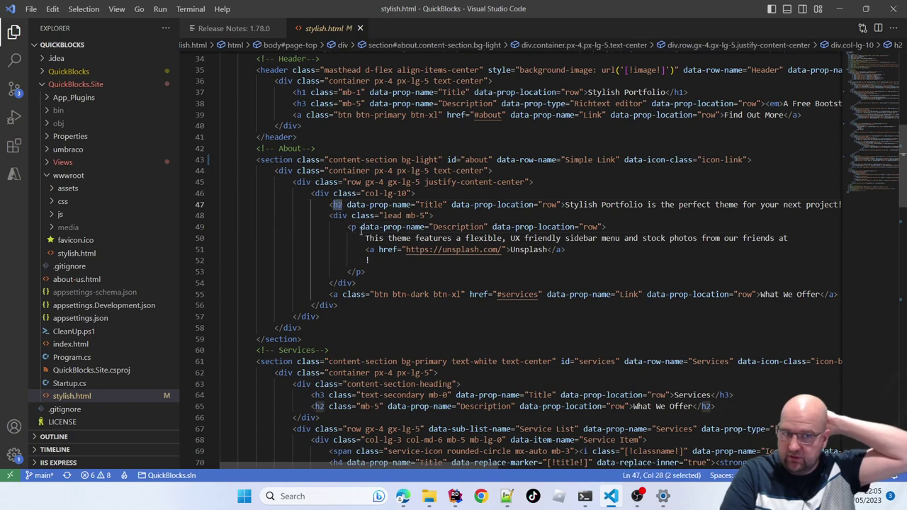
{"action": "left_click", "coordinate": [394, 258]}
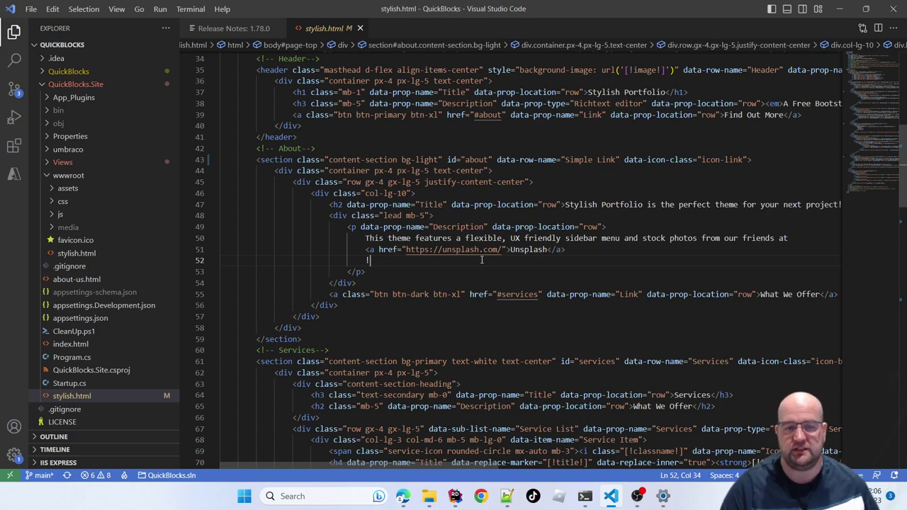
- Check the service description's Textstring property and sample text 'Looks great on any screen size!'
{"action": "scroll", "coordinate": [536, 283], "scroll_direction": "down", "scroll_amount": 3}
{"action": "scroll", "coordinate": [709, 298], "scroll_direction": "down", "scroll_amount": 2}
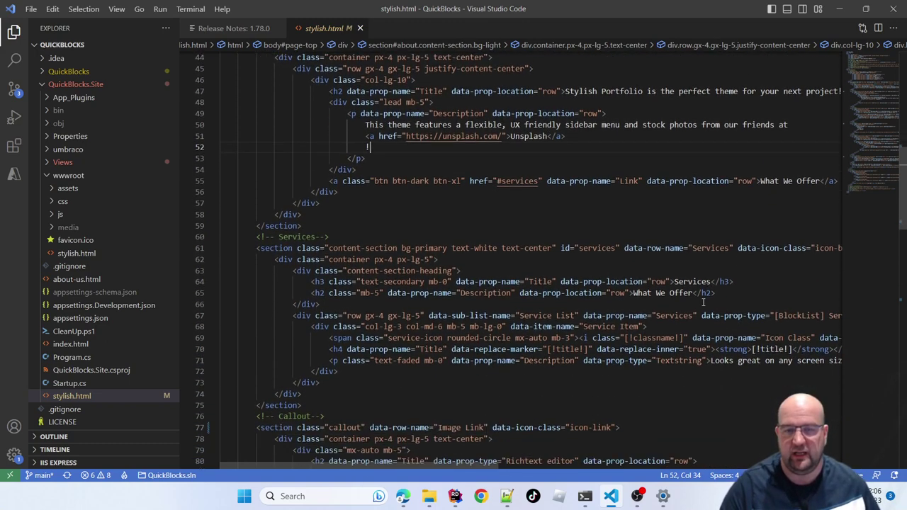
{"action": "scroll", "coordinate": [673, 285], "scroll_direction": "up", "scroll_amount": 2}
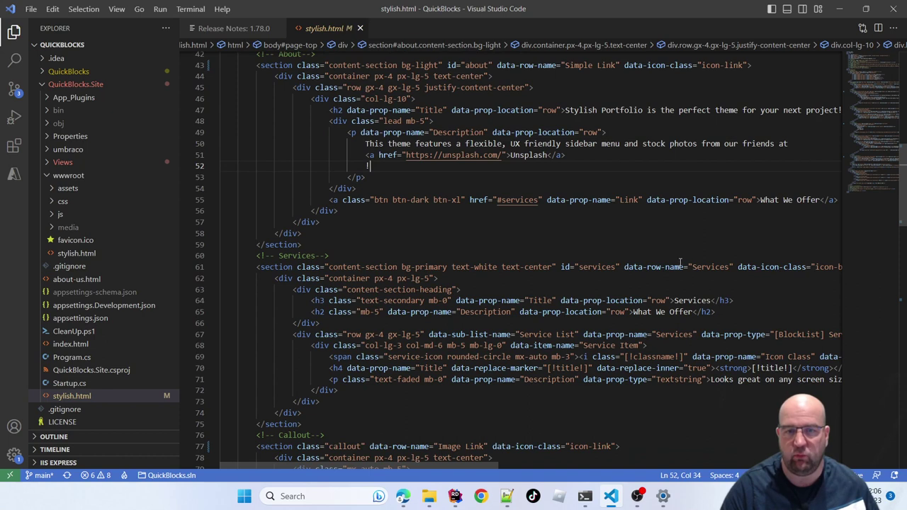
{"action": "scroll", "coordinate": [675, 259], "scroll_direction": "up", "scroll_amount": 1}
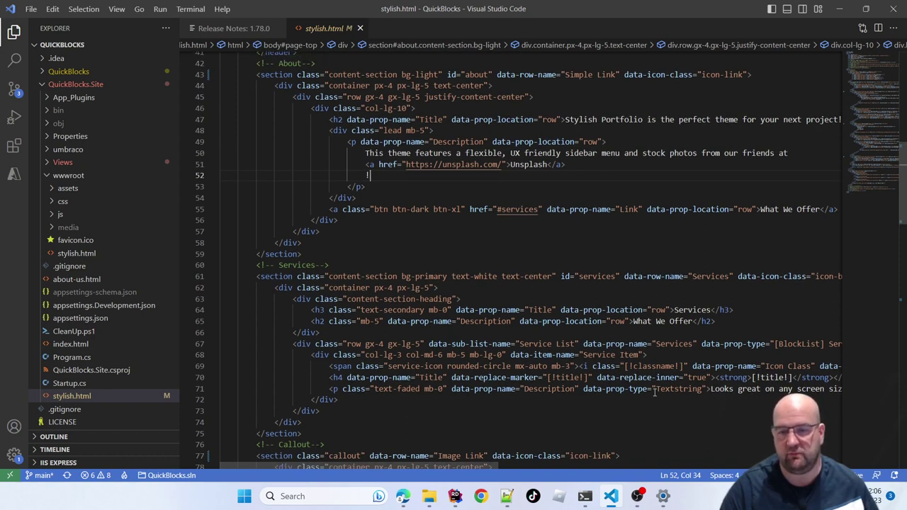
{"action": "left_click", "coordinate": [341, 390]}
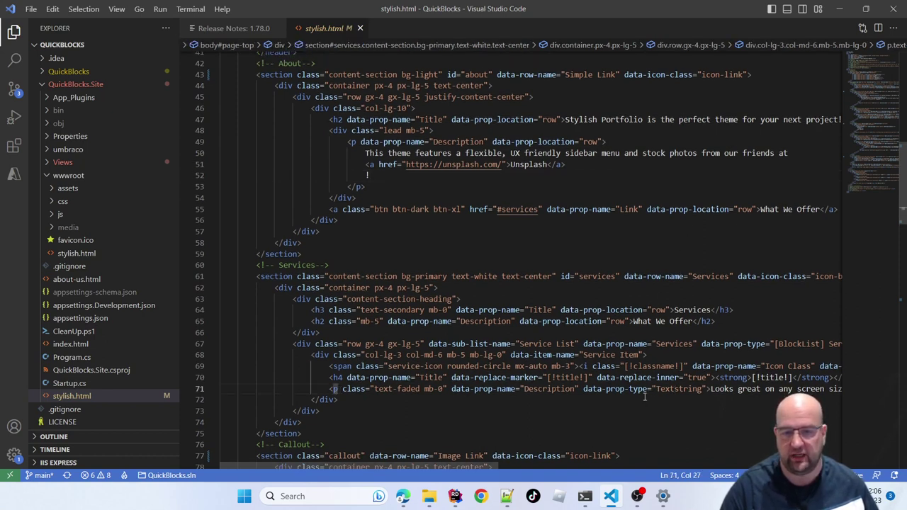
{"action": "double_click", "coordinate": [666, 389]}
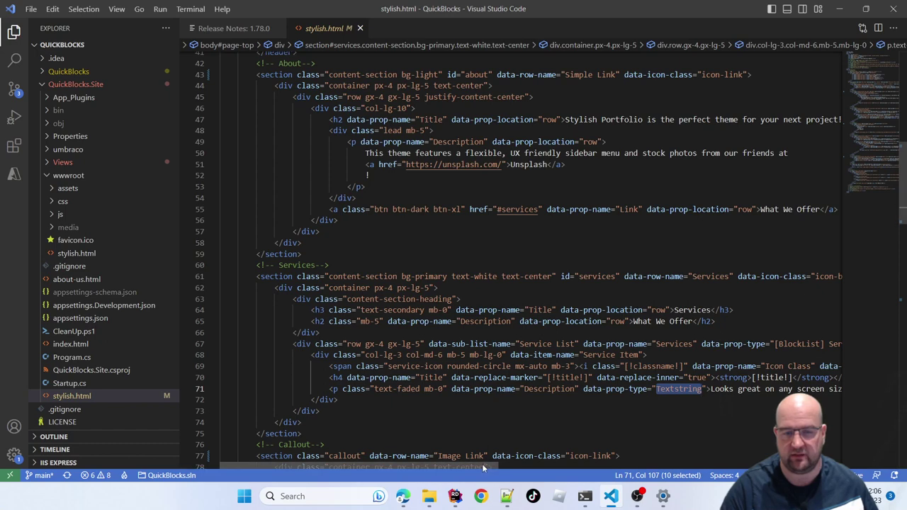
{"action": "left_click_drag", "start_coordinate": [436, 465], "coordinate": [514, 465]}
{"action": "left_click_drag", "start_coordinate": [534, 389], "coordinate": [674, 389]}
{"action": "left_click_drag", "start_coordinate": [546, 466], "coordinate": [467, 465]}
{"action": "scroll", "coordinate": [719, 269], "scroll_direction": "down", "scroll_amount": 4}
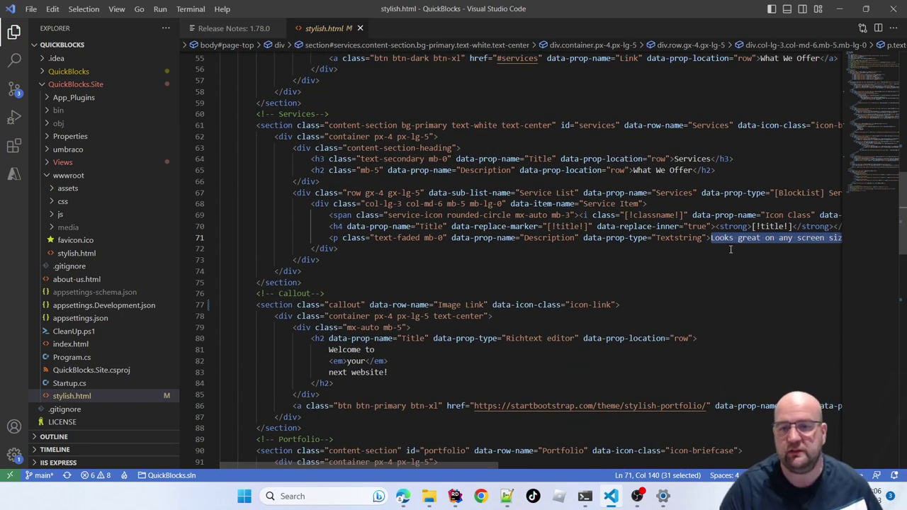
{"action": "scroll", "coordinate": [669, 226], "scroll_direction": "down", "scroll_amount": 1}
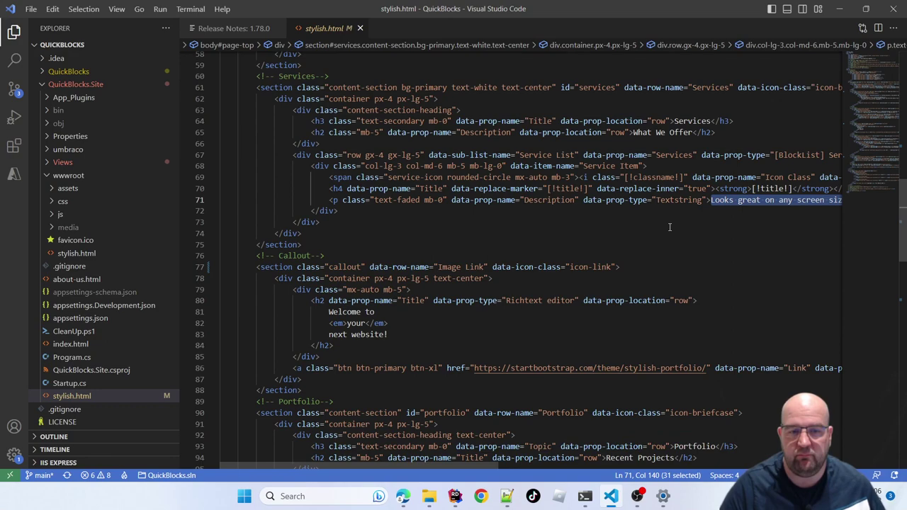
{"action": "scroll", "coordinate": [668, 276], "scroll_direction": "up", "scroll_amount": 13}
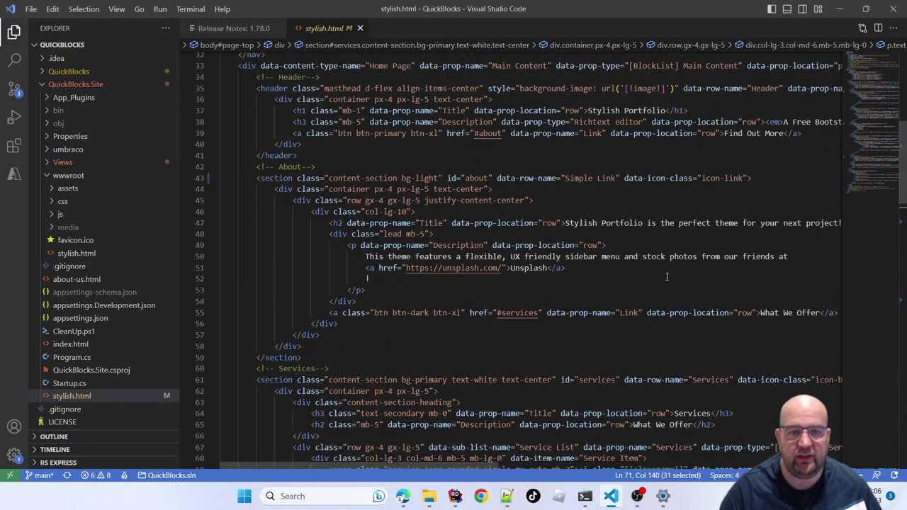
- Inspect the header's url('[!image!]') background and its [!image!] replace marker, then leave VS Code
{"action": "left_click_drag", "start_coordinate": [601, 238], "coordinate": [674, 238]}
{"action": "left_click", "coordinate": [667, 238]}
{"action": "left_click_drag", "start_coordinate": [477, 465], "coordinate": [624, 465]}
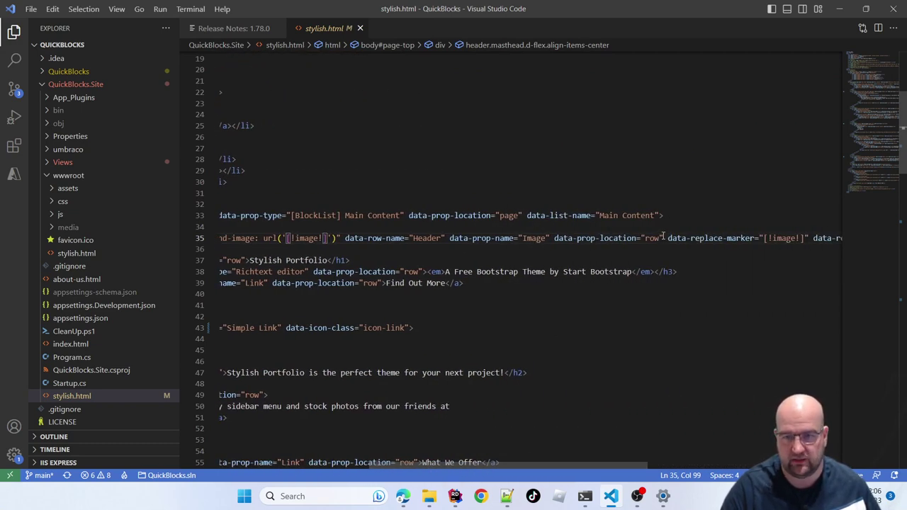
{"action": "left_click_drag", "start_coordinate": [601, 464], "coordinate": [665, 465]}
{"action": "left_click_drag", "start_coordinate": [661, 239], "coordinate": [620, 238]}
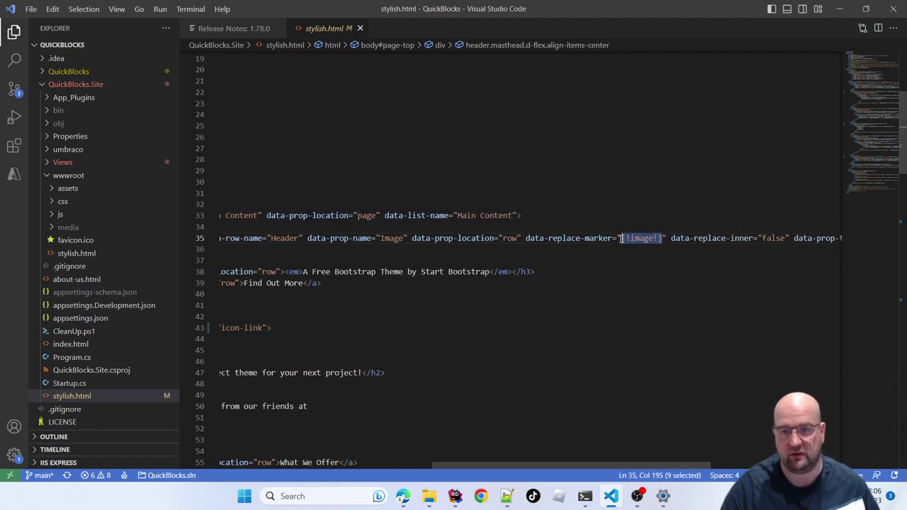
{"action": "left_click_drag", "start_coordinate": [635, 461], "coordinate": [422, 463]}
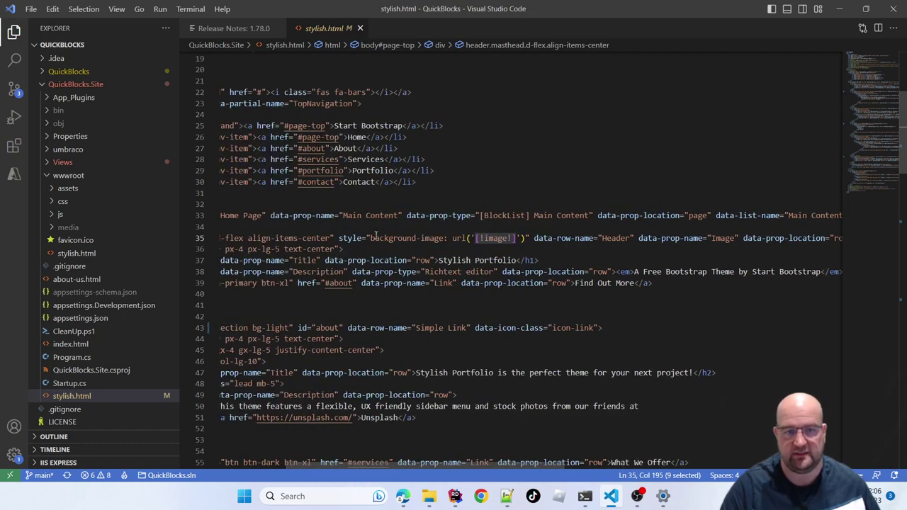
{"action": "left_click_drag", "start_coordinate": [525, 239], "coordinate": [452, 241]}
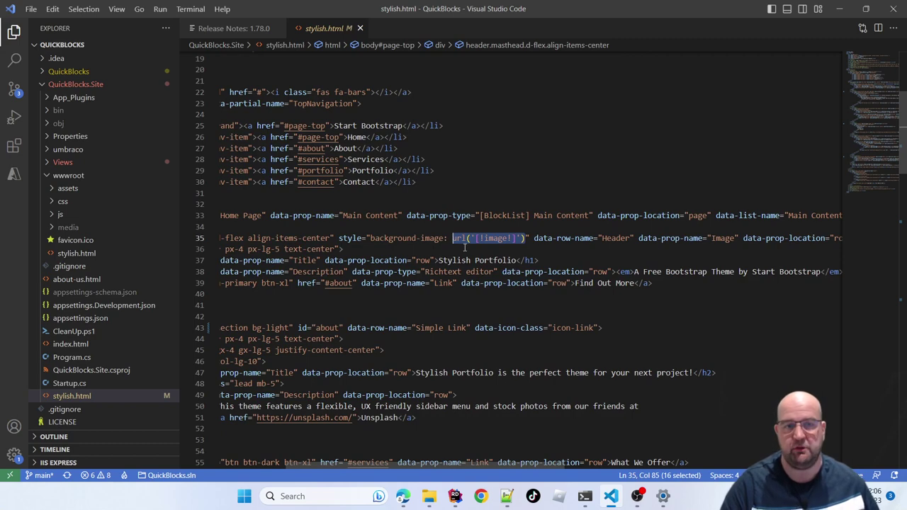
{"action": "left_click_drag", "start_coordinate": [479, 464], "coordinate": [418, 464]}
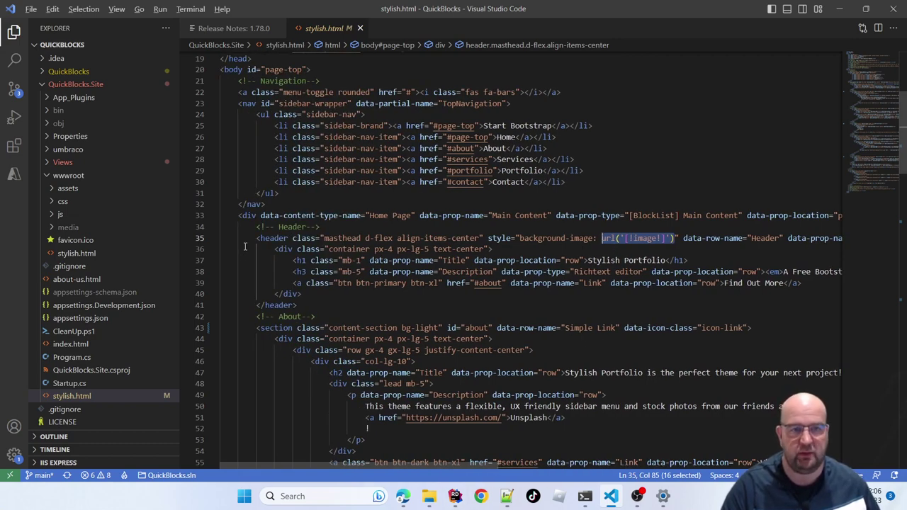
{"action": "key", "text": "alt+Tab"}
{"action": "key", "text": "alt+Tab"}
{"action": "key", "text": "alt+Tab"}
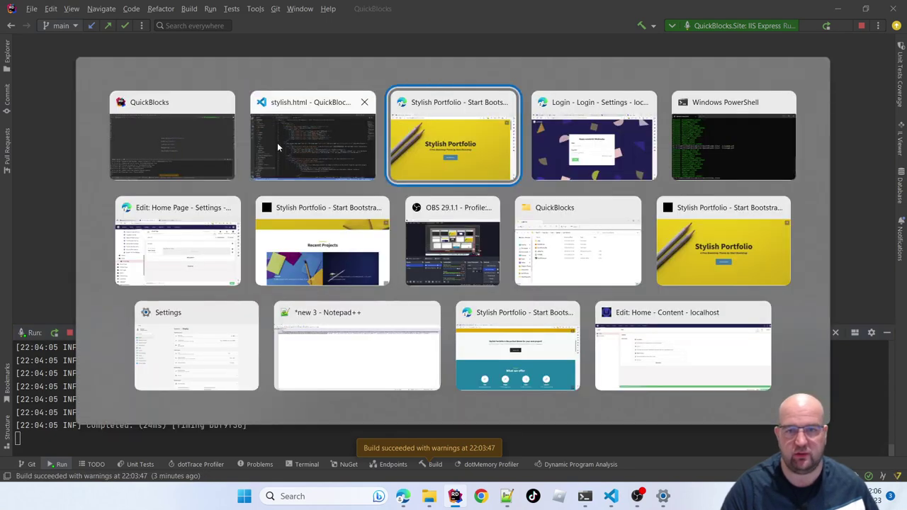
{"action": "key", "text": "alt+Tab"}
- Log in with the saved admin e-mail and password, reload, and permanently dismiss the welcome tour
{"action": "left_click", "coordinate": [318, 233]}
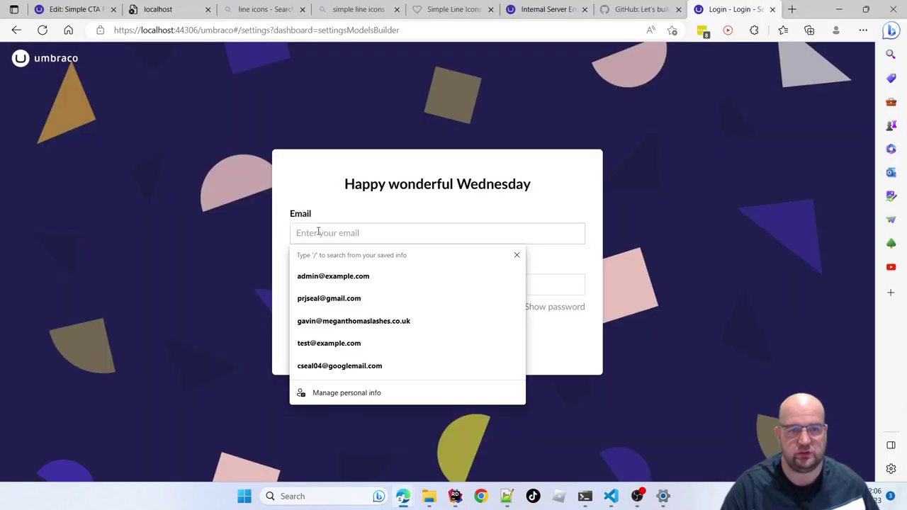
{"action": "left_click", "coordinate": [332, 277]}
{"action": "left_click", "coordinate": [326, 284]}
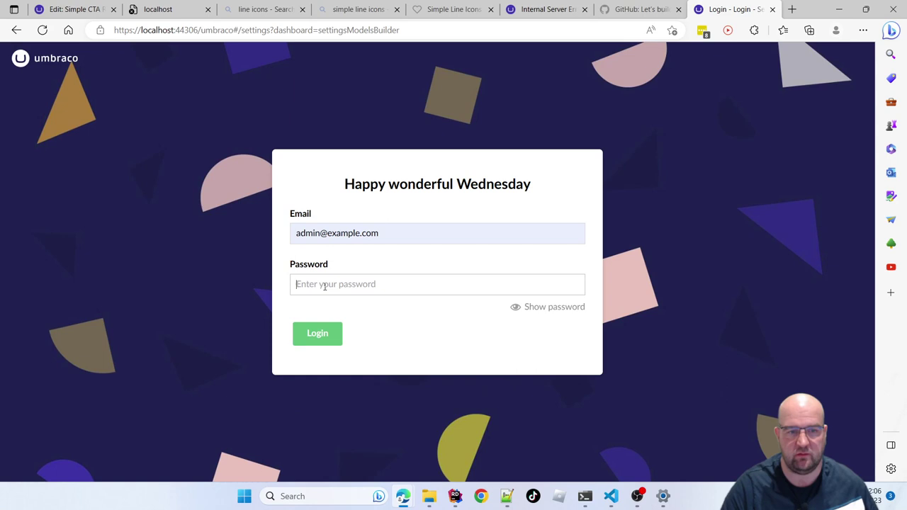
{"action": "type", "text": "•"}
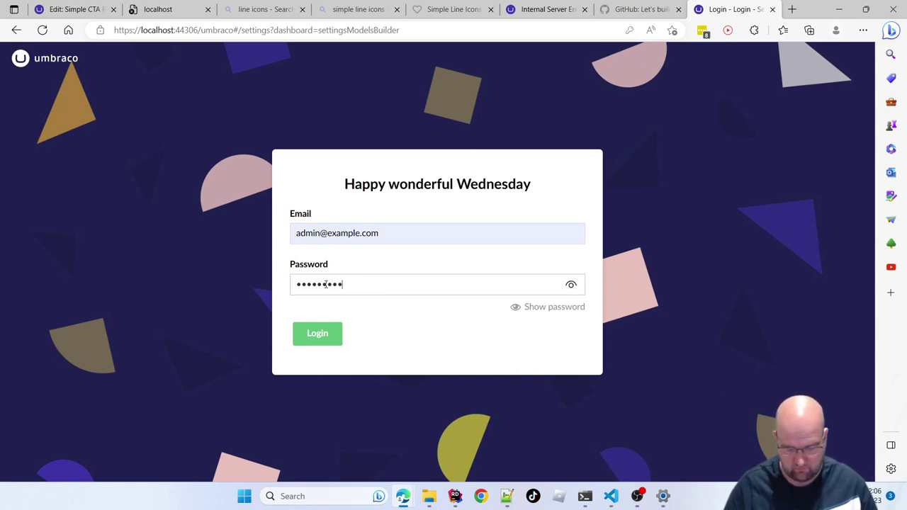
{"action": "type", "text": "•••••••••"}
{"action": "key", "text": "Return"}
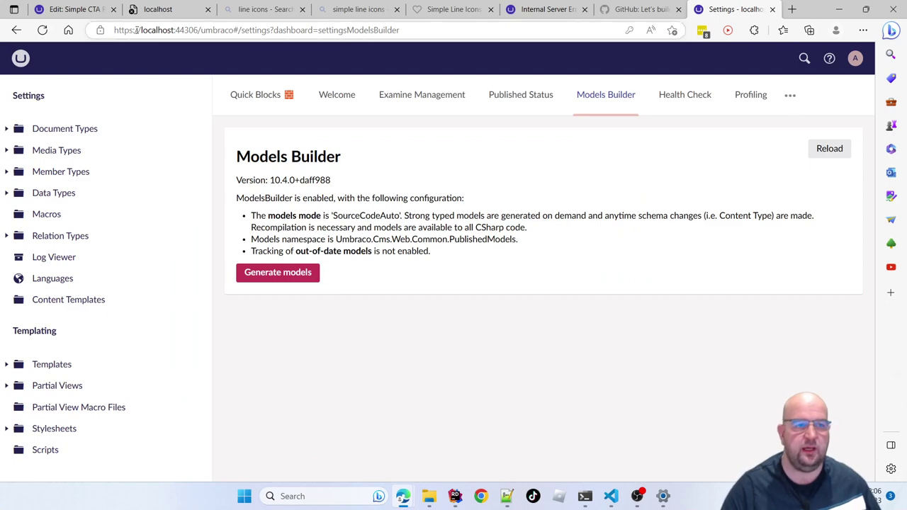
{"action": "left_click", "coordinate": [42, 30]}
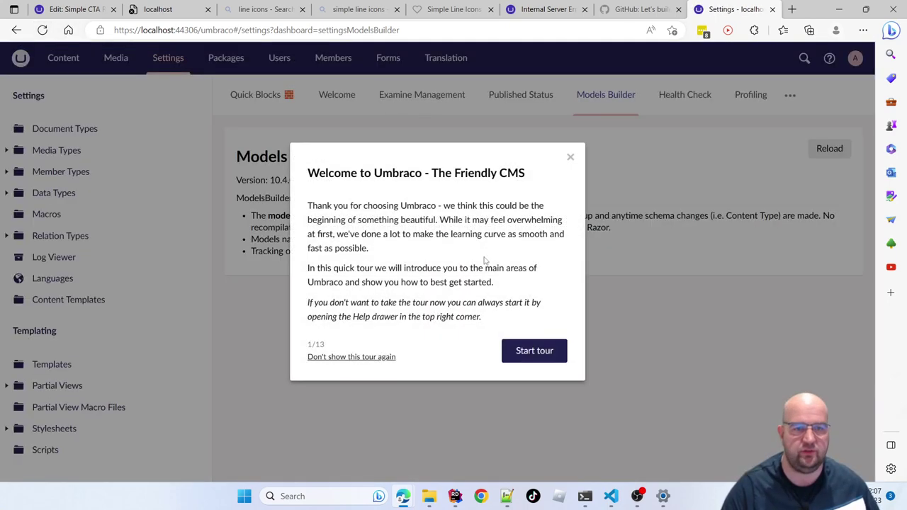
{"action": "left_click", "coordinate": [378, 356]}
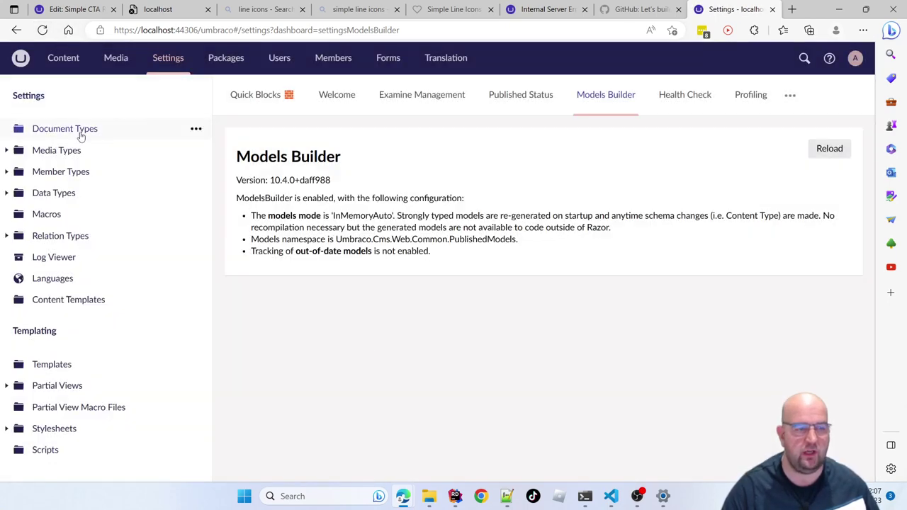
- Open the Quick Blocks dashboard and clear test text from its HTML snippet box
{"action": "left_click", "coordinate": [261, 103]}
{"action": "scroll", "coordinate": [310, 269], "scroll_direction": "down", "scroll_amount": 1}
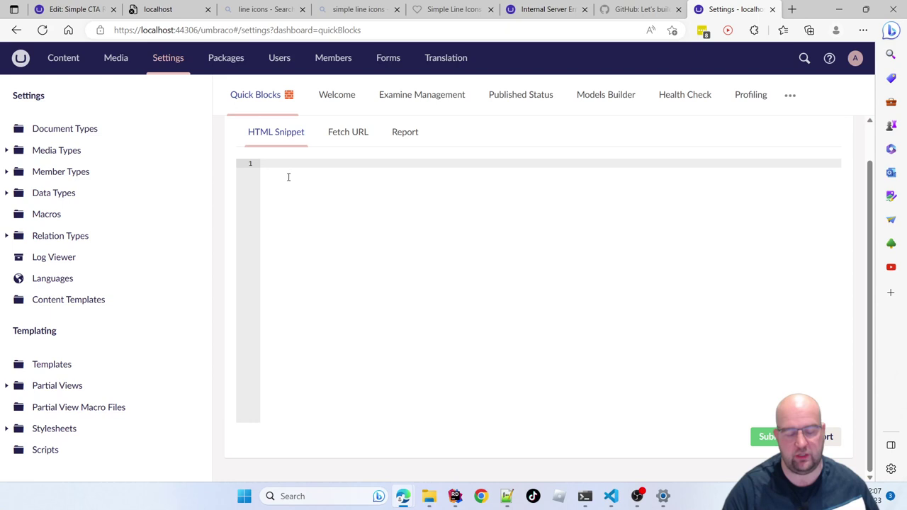
{"action": "type", "text": "<asdadad>"}
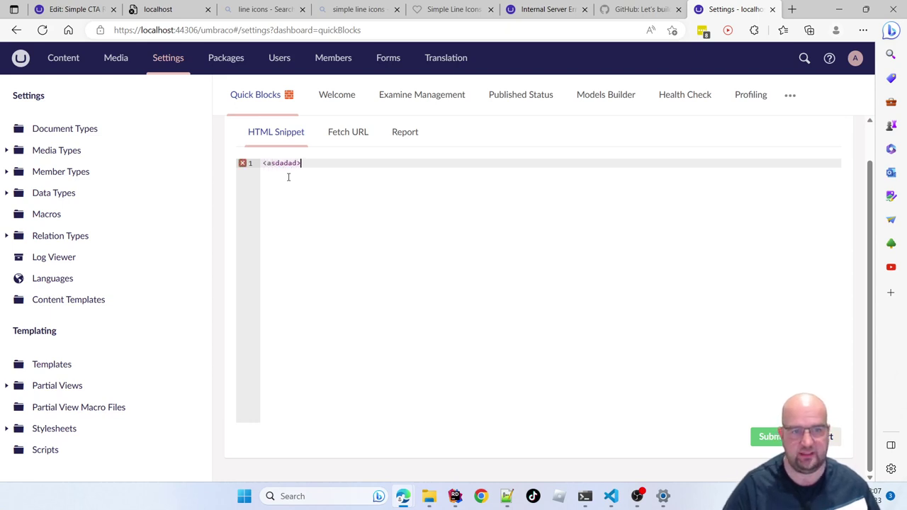
{"action": "key", "text": "ctrl+a"}
{"action": "key", "text": "BackSpace"}
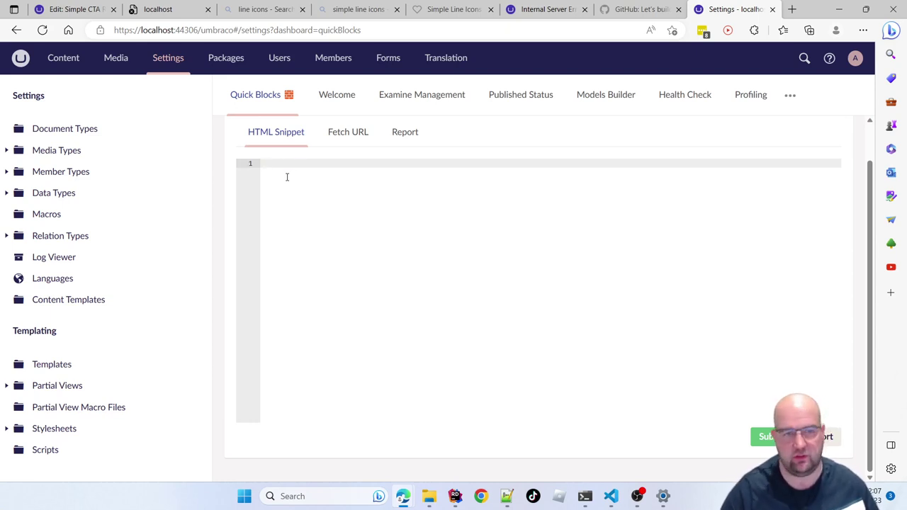
- Switch to Fetch URL, enter stylish.html as the address, and submit it
{"action": "left_click", "coordinate": [354, 134]}
{"action": "left_click", "coordinate": [337, 206]}
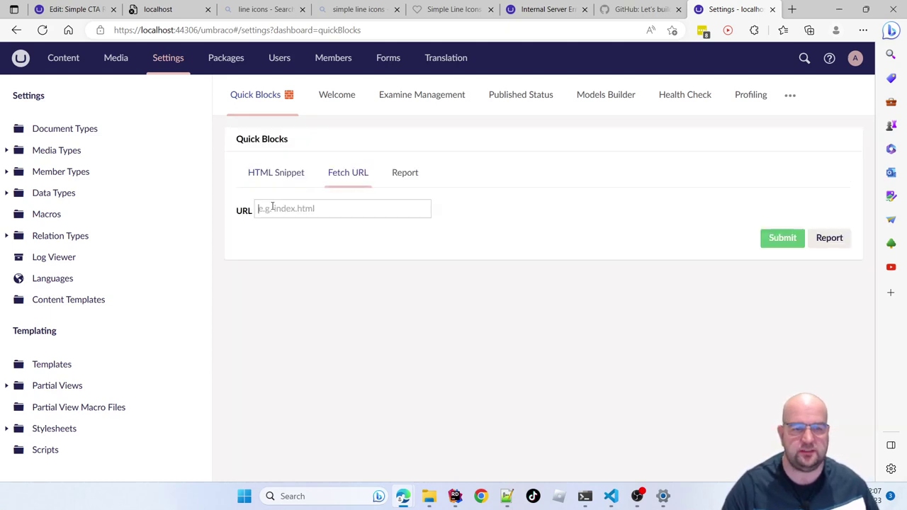
{"action": "type", "text": "stylish."}
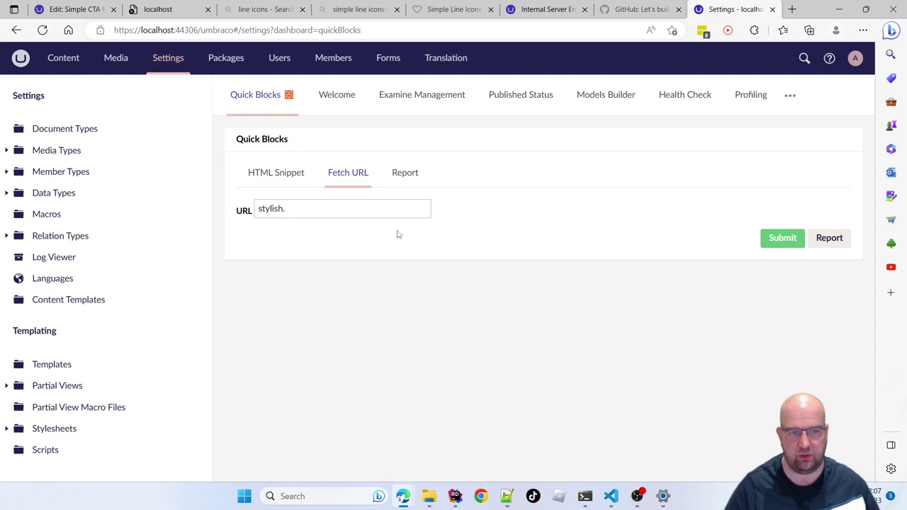
{"action": "type", "text": "html"}
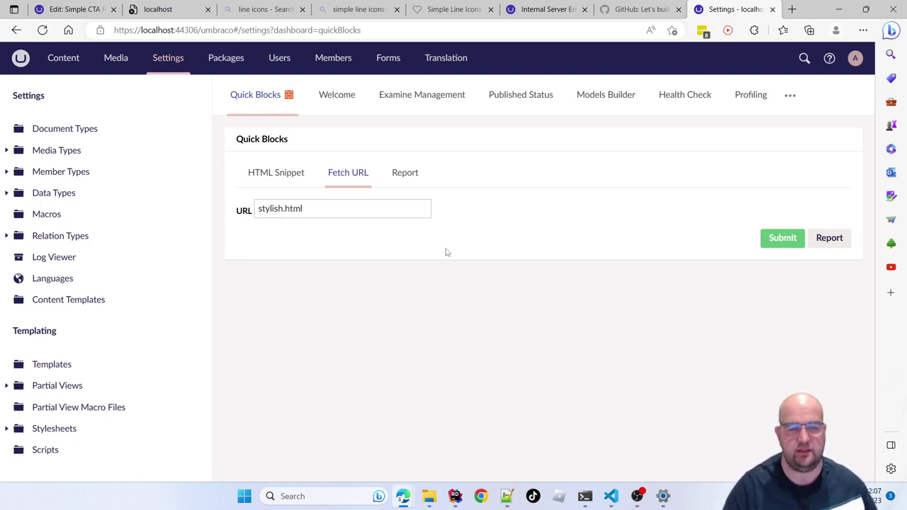
{"action": "key", "text": "alt+Tab"}
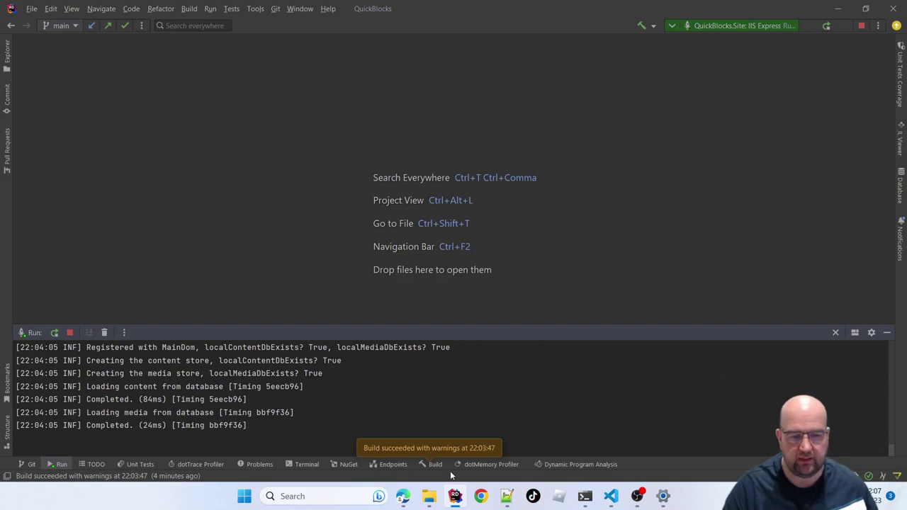
{"action": "left_click", "coordinate": [610, 496]}
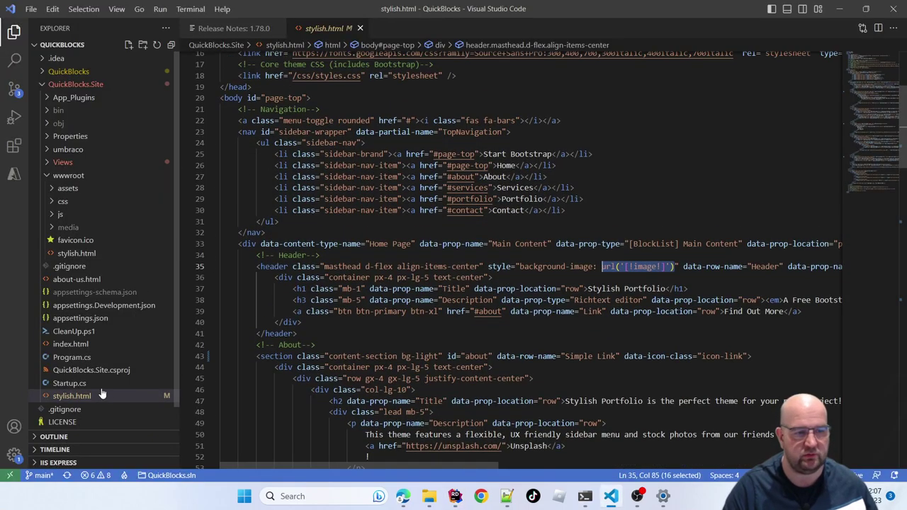
{"action": "key", "text": "alt+Tab"}
{"action": "key", "text": "alt+Tab"}
{"action": "key", "text": "alt+Tab"}
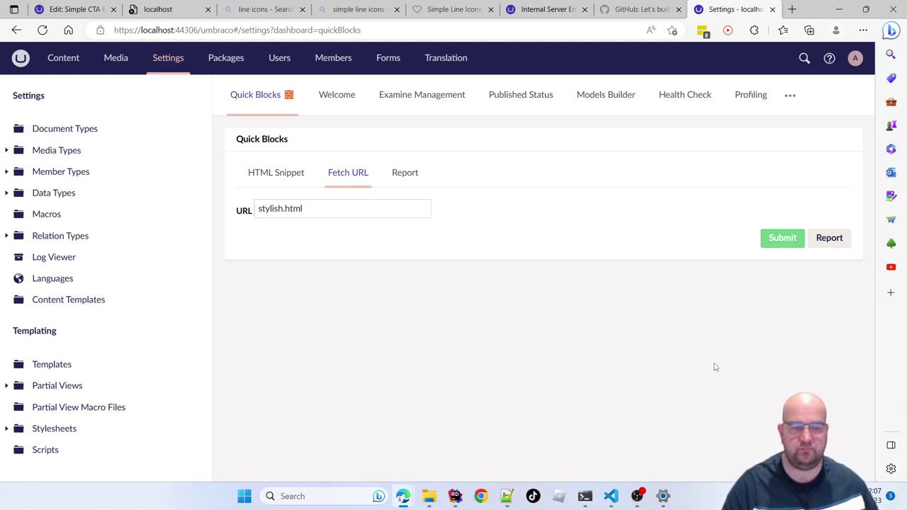
{"action": "left_click", "coordinate": [815, 244]}
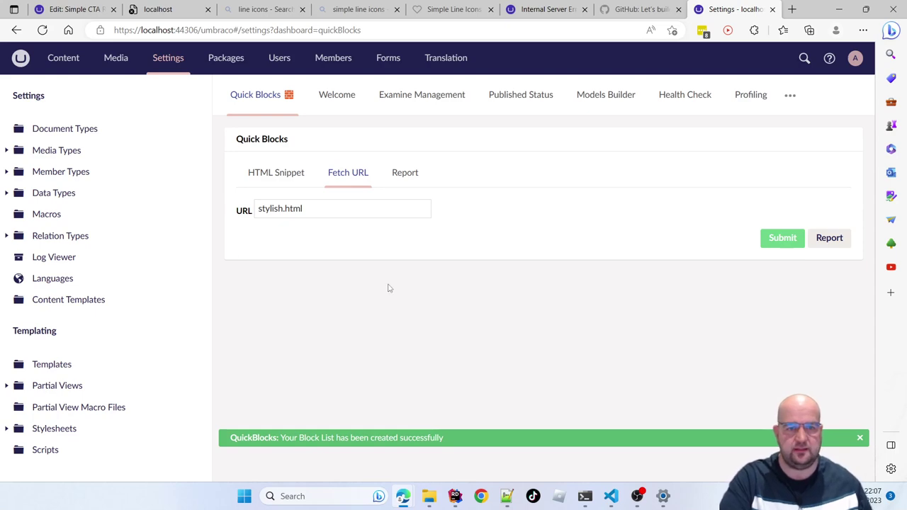
- Scroll the Home Page block list's JSON report to Header Row and Simple Link Row, then reload
{"action": "left_click", "coordinate": [404, 172]}
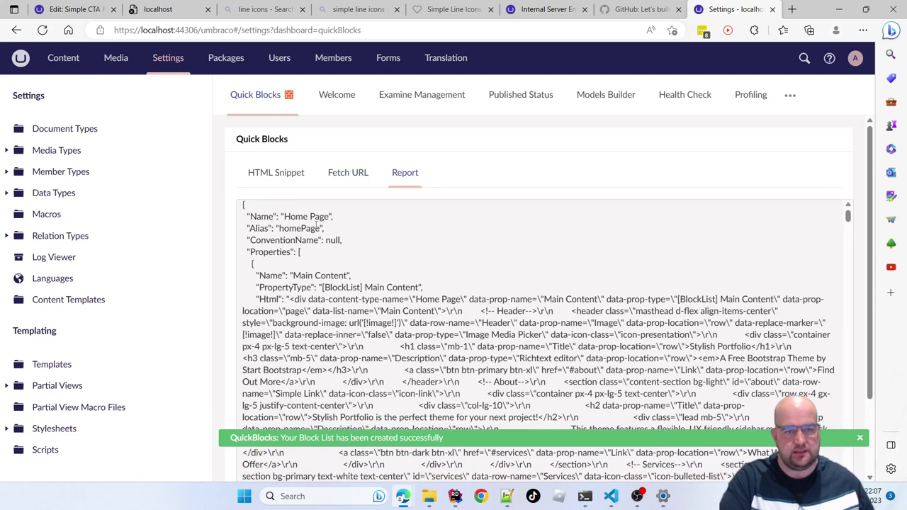
{"action": "double_click", "coordinate": [296, 223]}
{"action": "left_click", "coordinate": [317, 246]}
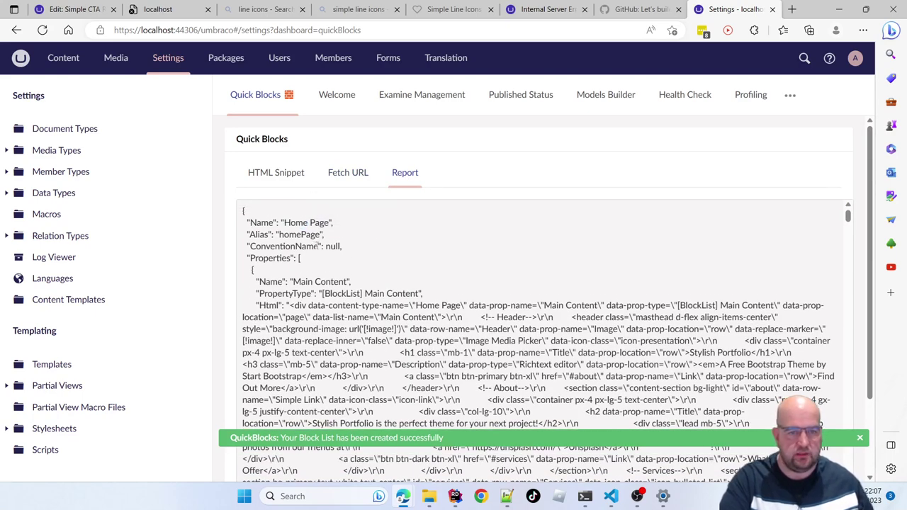
{"action": "scroll", "coordinate": [317, 246], "scroll_direction": "down", "scroll_amount": 1}
{"action": "scroll", "coordinate": [297, 240], "scroll_direction": "up", "scroll_amount": 1}
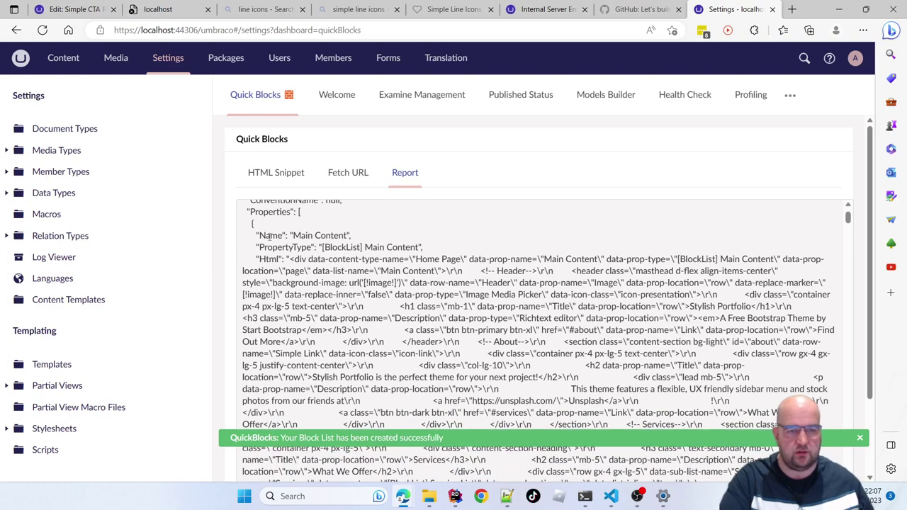
{"action": "scroll", "coordinate": [280, 235], "scroll_direction": "down", "scroll_amount": 1}
{"action": "scroll", "coordinate": [290, 241], "scroll_direction": "up", "scroll_amount": 1}
{"action": "scroll", "coordinate": [301, 248], "scroll_direction": "down", "scroll_amount": 2}
{"action": "scroll", "coordinate": [304, 252], "scroll_direction": "down", "scroll_amount": 2}
{"action": "scroll", "coordinate": [365, 318], "scroll_direction": "up", "scroll_amount": 5}
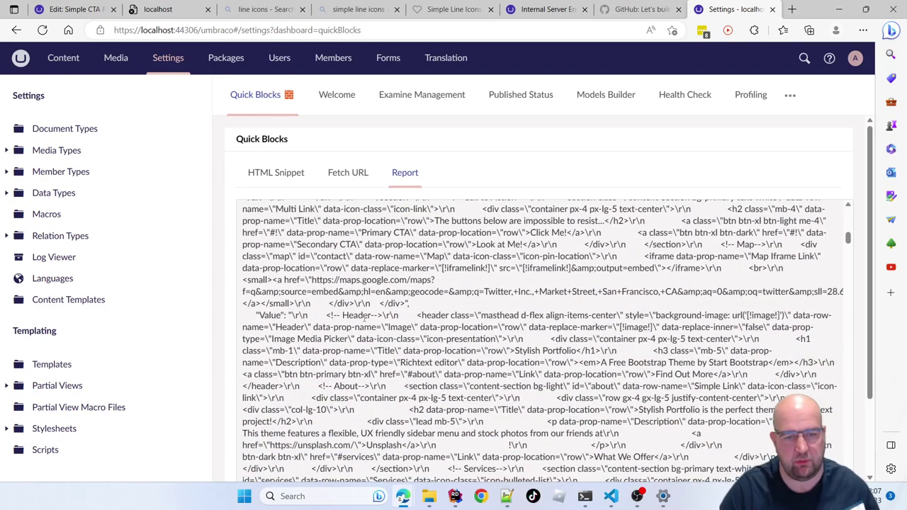
{"action": "scroll", "coordinate": [365, 319], "scroll_direction": "down", "scroll_amount": 7}
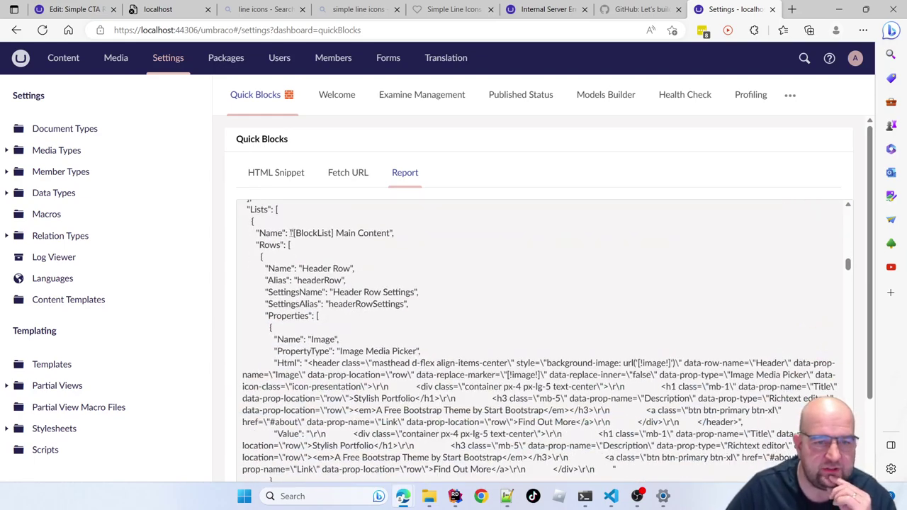
{"action": "scroll", "coordinate": [365, 289], "scroll_direction": "down", "scroll_amount": 6}
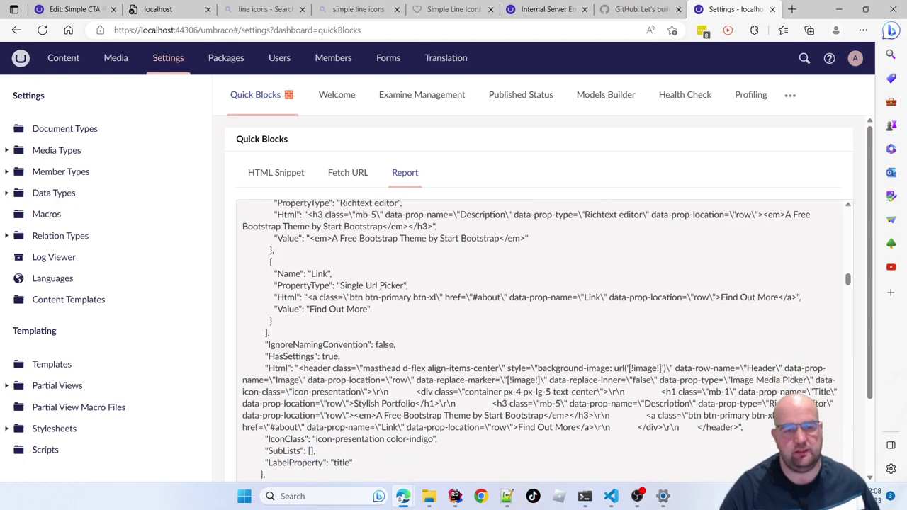
{"action": "scroll", "coordinate": [429, 311], "scroll_direction": "up", "scroll_amount": 3}
{"action": "scroll", "coordinate": [468, 320], "scroll_direction": "down", "scroll_amount": 6}
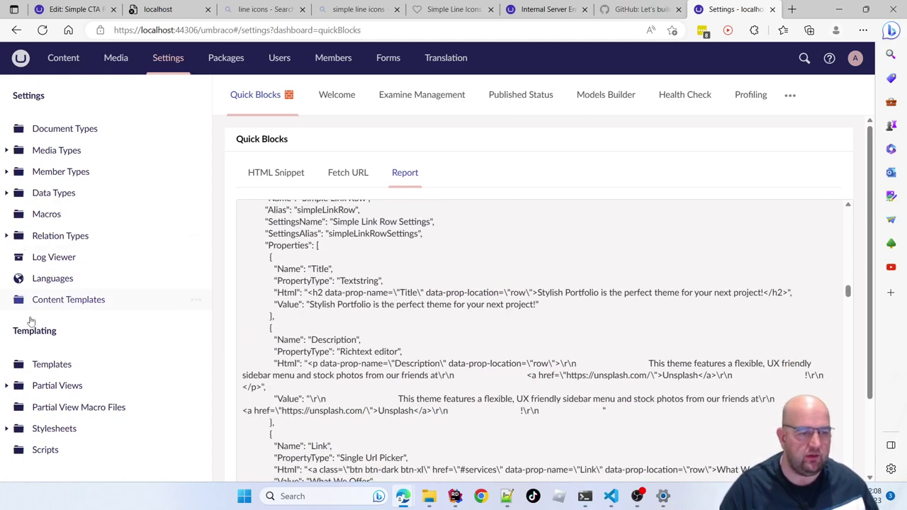
{"action": "left_click", "coordinate": [42, 30]}
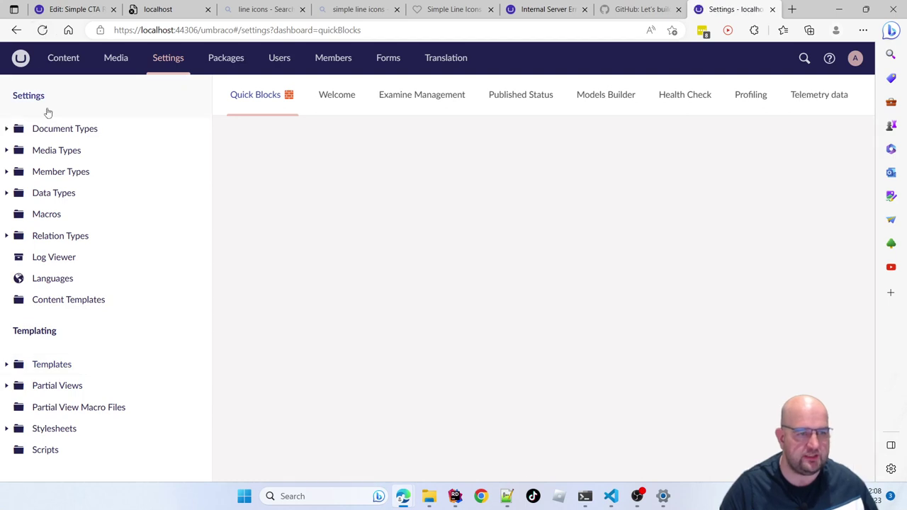
- Open headerRow.cshtml from Partial Views > blocklist > Components
{"action": "left_click", "coordinate": [6, 385]}
{"action": "left_click", "coordinate": [19, 427]}
{"action": "scroll", "coordinate": [131, 344], "scroll_direction": "down", "scroll_amount": 2}
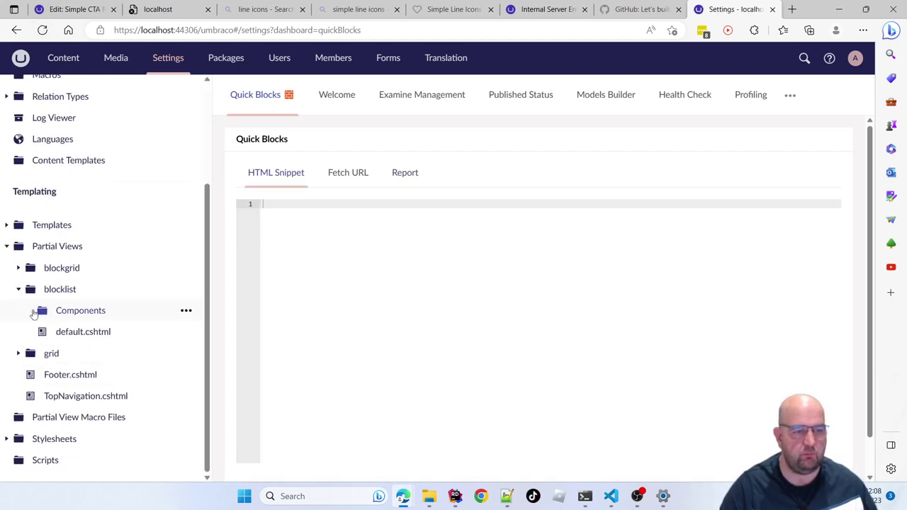
{"action": "left_click", "coordinate": [30, 310]}
{"action": "left_click", "coordinate": [106, 337]}
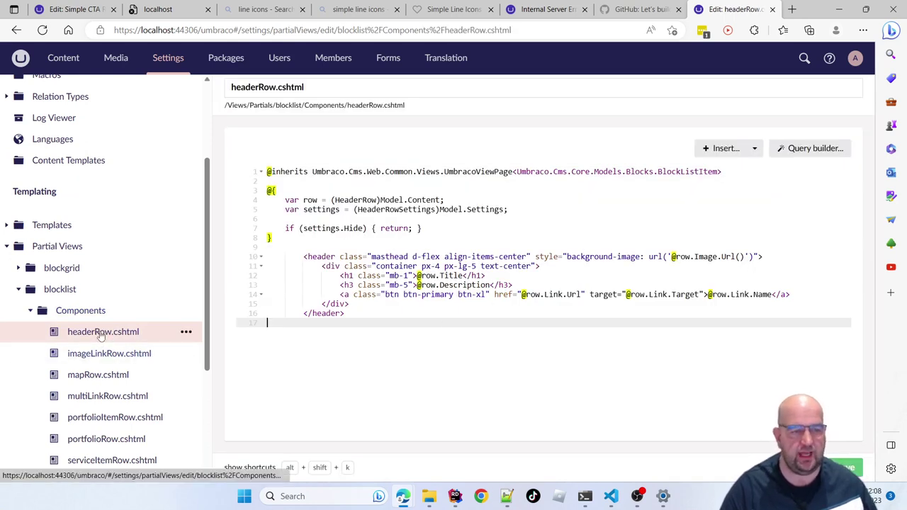
{"action": "scroll", "coordinate": [100, 339], "scroll_direction": "up", "scroll_amount": 2}
{"action": "scroll", "coordinate": [101, 337], "scroll_direction": "down", "scroll_amount": 1}
{"action": "scroll", "coordinate": [101, 337], "scroll_direction": "down", "scroll_amount": 2}
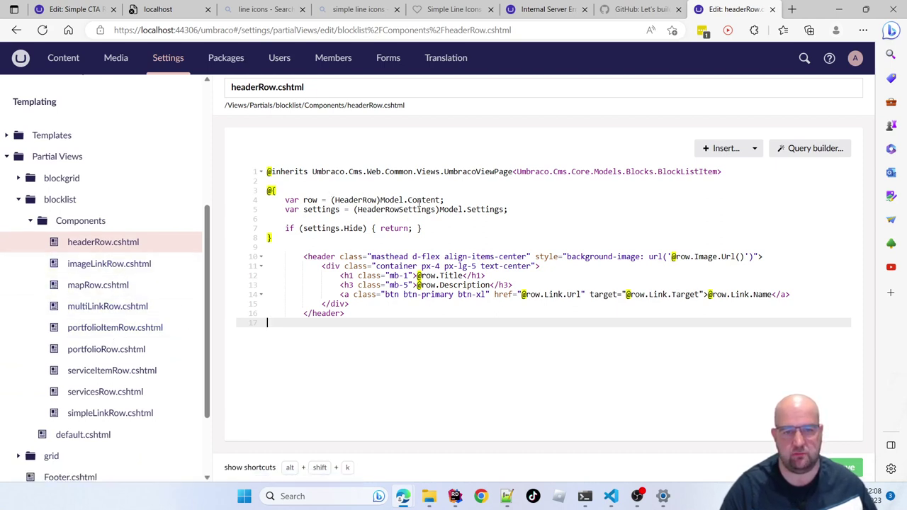
- Review headerRow's row and settings variables, settings.Hide condition, background image URL, title and link markup
{"action": "double_click", "coordinate": [309, 200]}
{"action": "double_click", "coordinate": [314, 209]}
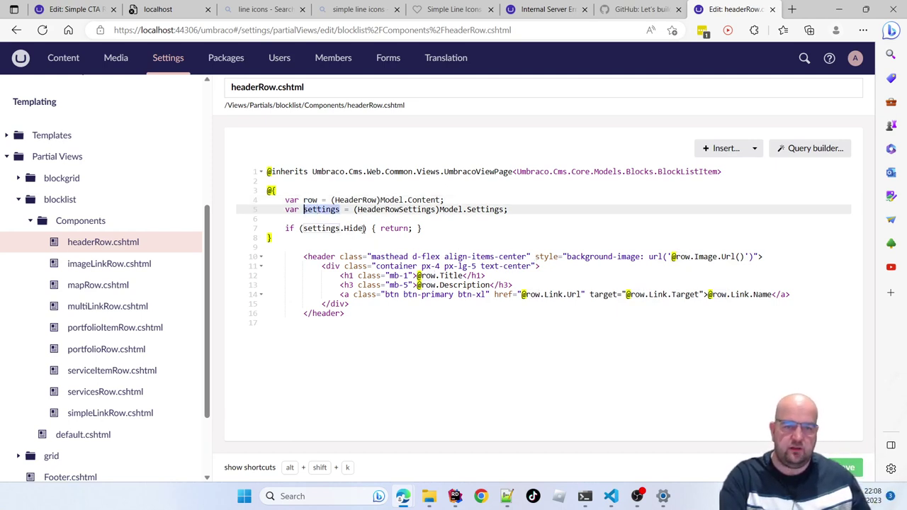
{"action": "left_click_drag", "start_coordinate": [367, 228], "coordinate": [299, 229]}
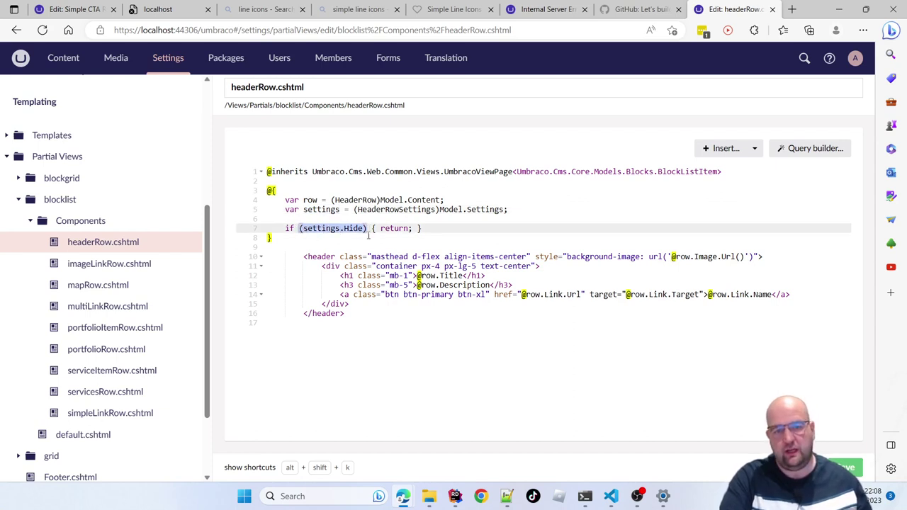
{"action": "left_click", "coordinate": [442, 228]}
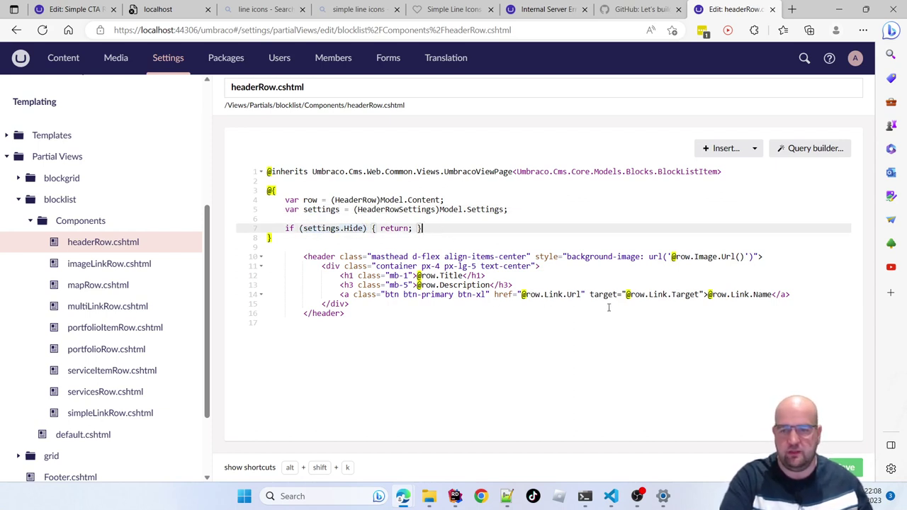
{"action": "left_click_drag", "start_coordinate": [670, 258], "coordinate": [745, 260]}
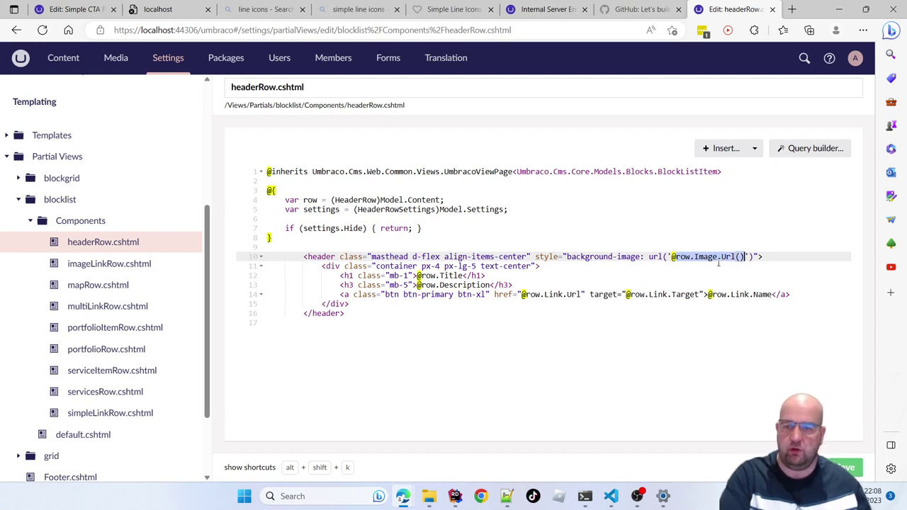
{"action": "double_click", "coordinate": [607, 258]}
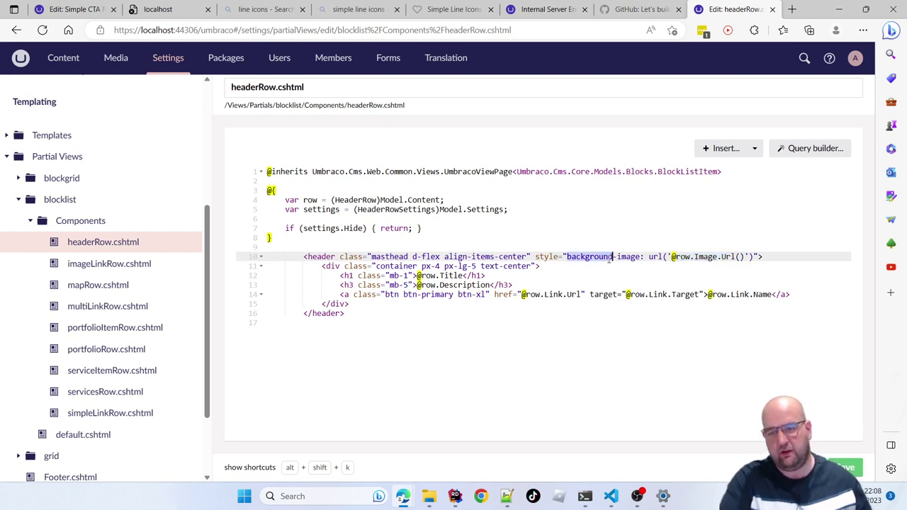
{"action": "left_click", "coordinate": [471, 276]}
{"action": "key", "text": "ctrl+Left"}
{"action": "key", "text": "ctrl+Left"}
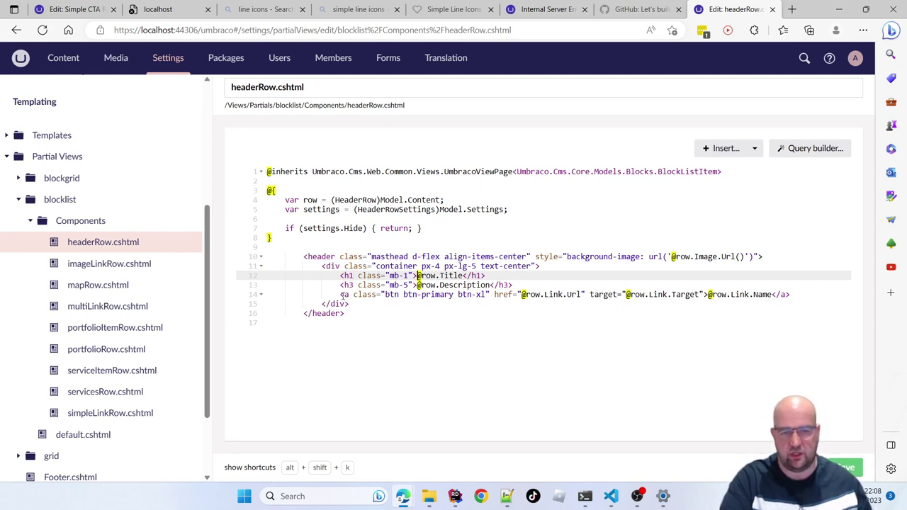
{"action": "left_click_drag", "start_coordinate": [341, 294], "coordinate": [601, 306]}
{"action": "left_click_drag", "start_coordinate": [743, 301], "coordinate": [800, 295]}
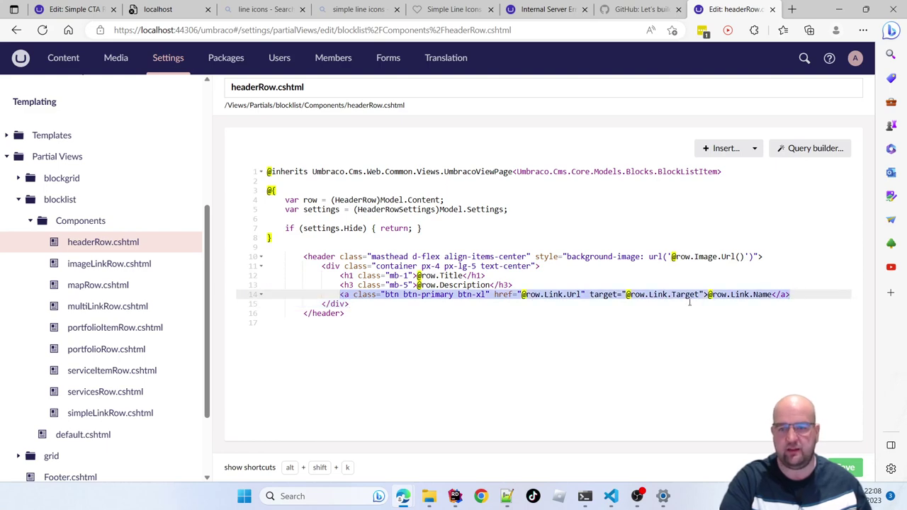
{"action": "left_click", "coordinate": [739, 306]}
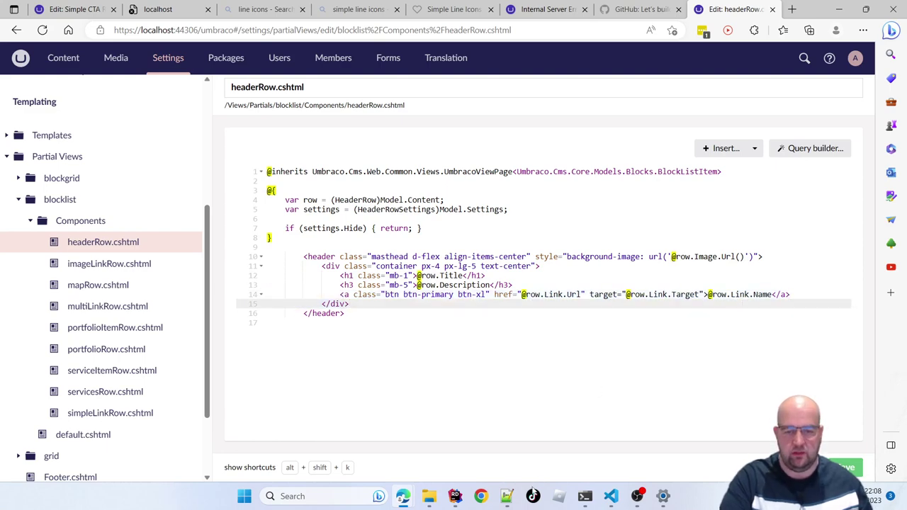
{"action": "left_click", "coordinate": [610, 497]}
- Check the data-prop attributes on stylish.html's header link, then return to headerRow.cshtml
{"action": "scroll", "coordinate": [513, 301], "scroll_direction": "down", "scroll_amount": 1}
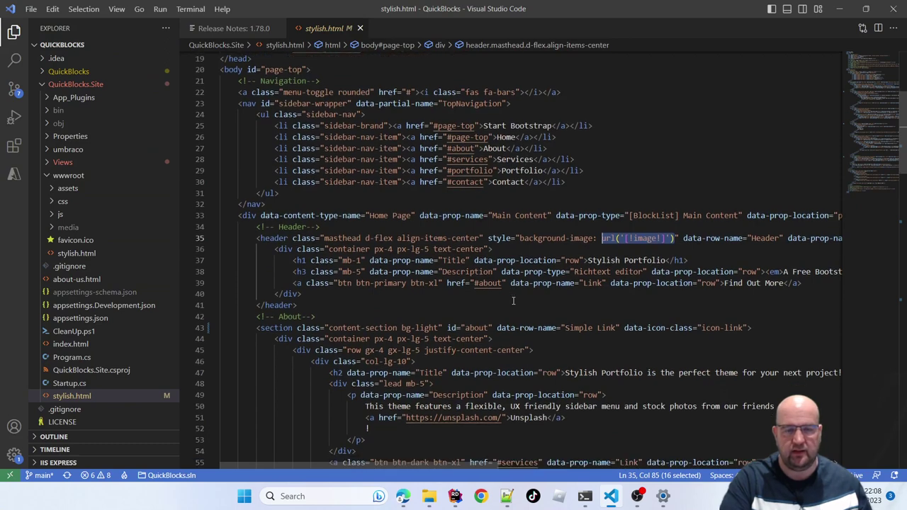
{"action": "scroll", "coordinate": [508, 274], "scroll_direction": "down", "scroll_amount": 1}
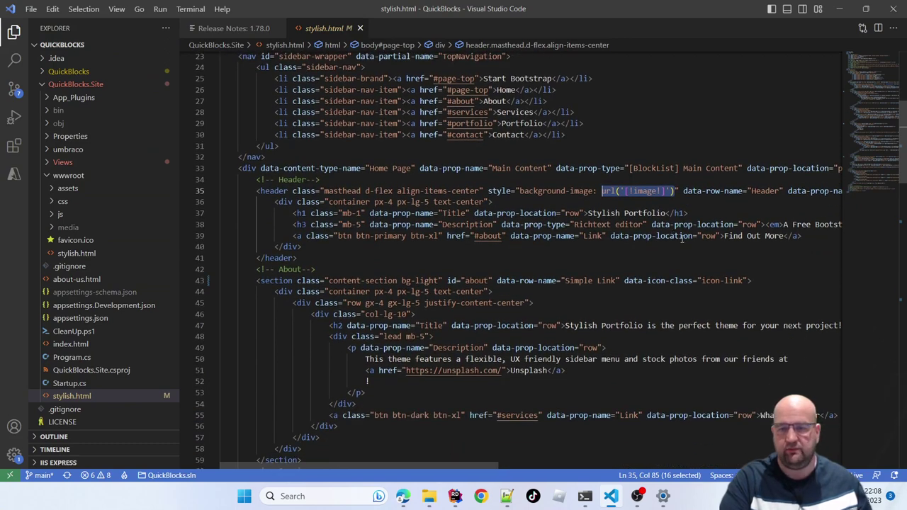
{"action": "left_click_drag", "start_coordinate": [512, 241], "coordinate": [721, 236]}
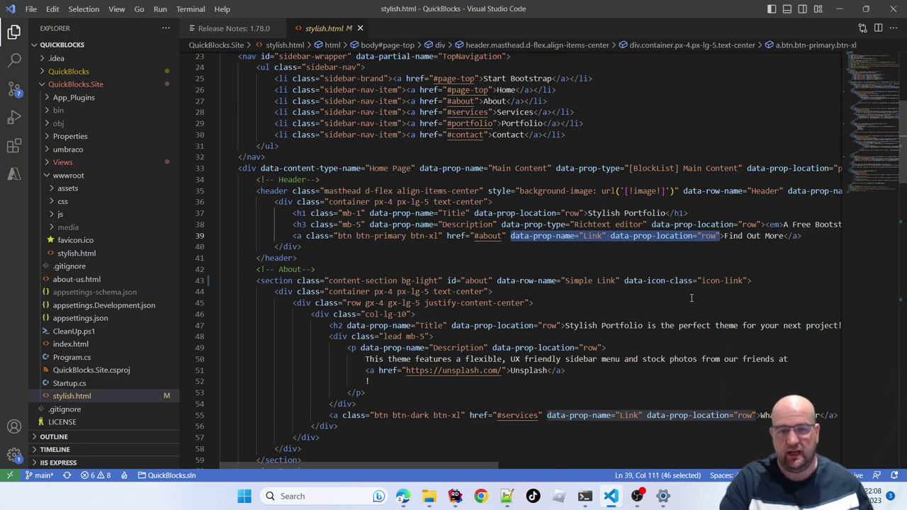
{"action": "key", "text": "alt+Tab"}
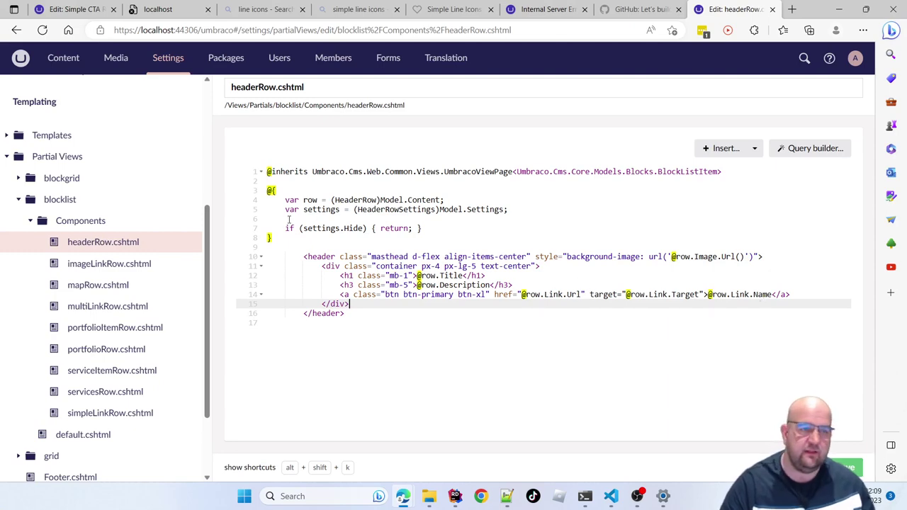
- Create a new root Home Page content item named 'Home'
{"action": "left_click", "coordinate": [63, 65]}
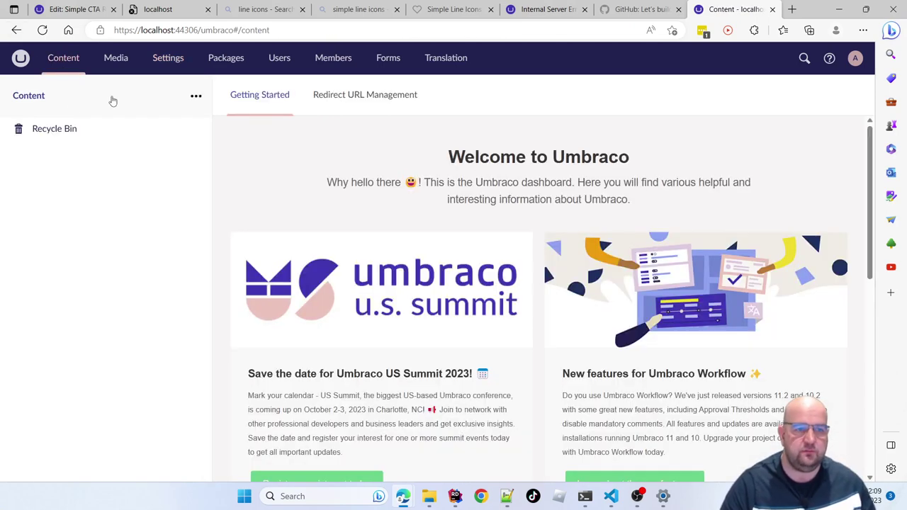
{"action": "left_click", "coordinate": [197, 96]}
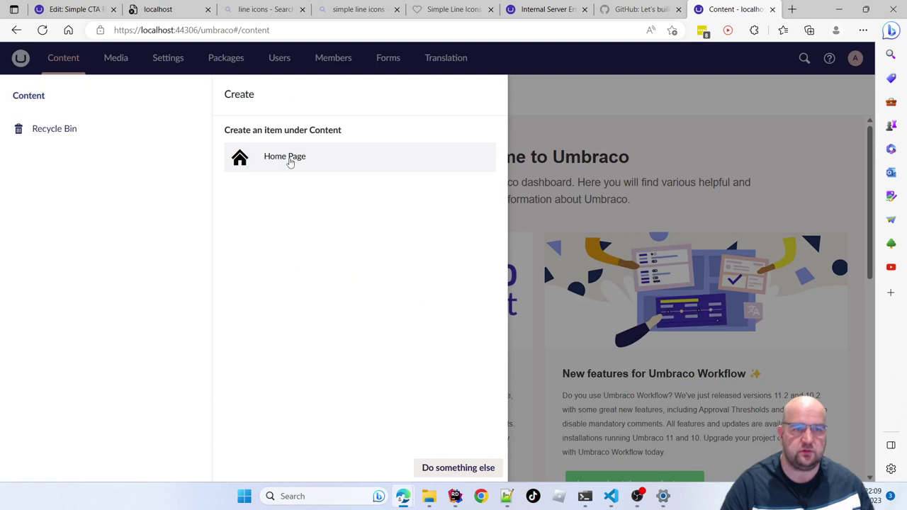
{"action": "left_click", "coordinate": [289, 159]}
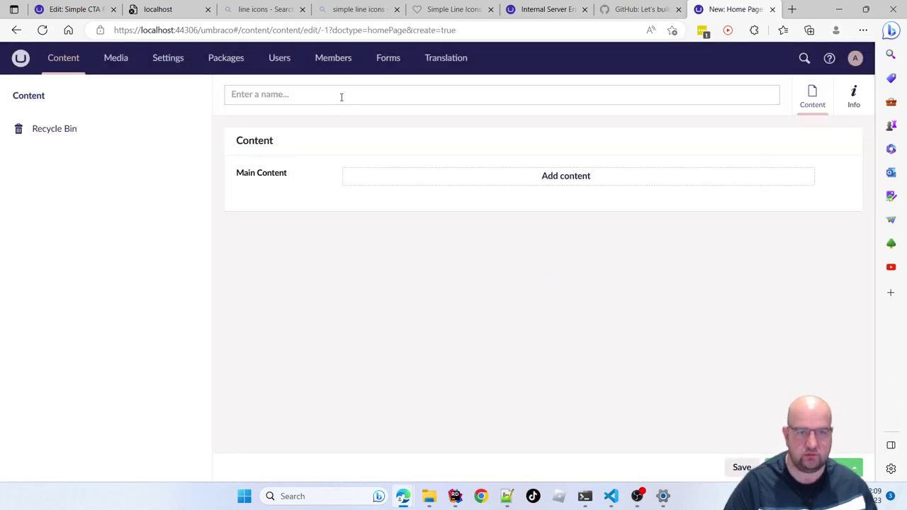
{"action": "type", "text": "Home"}
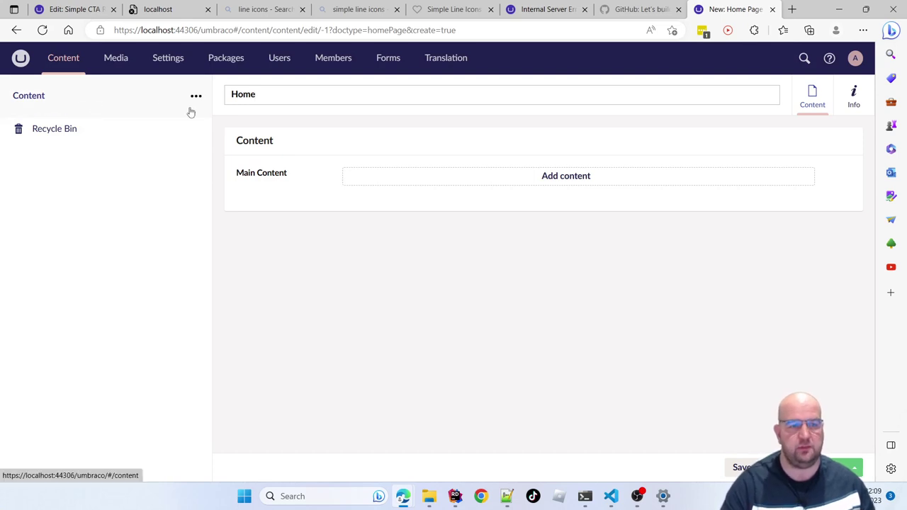
- Add a Header Row block to the page's Main Content
{"action": "left_click", "coordinate": [579, 180]}
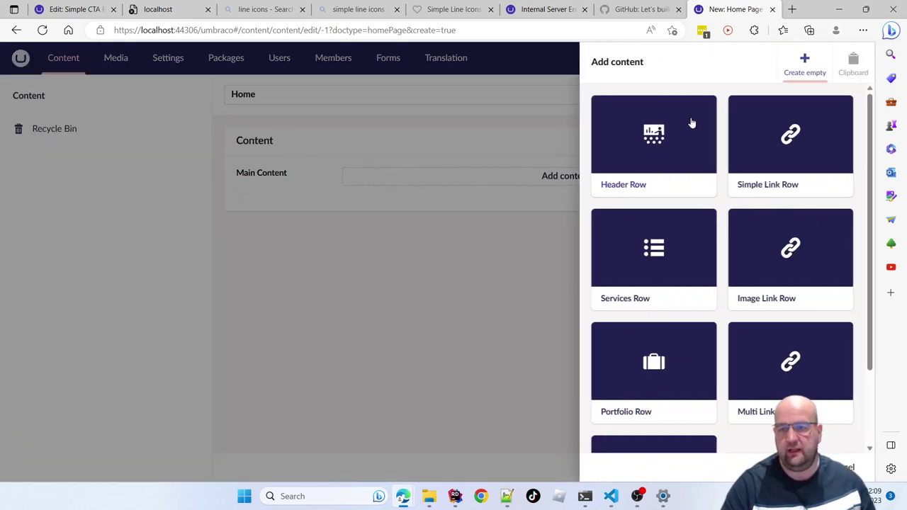
{"action": "scroll", "coordinate": [717, 206], "scroll_direction": "down", "scroll_amount": 2}
{"action": "scroll", "coordinate": [693, 314], "scroll_direction": "up", "scroll_amount": 2}
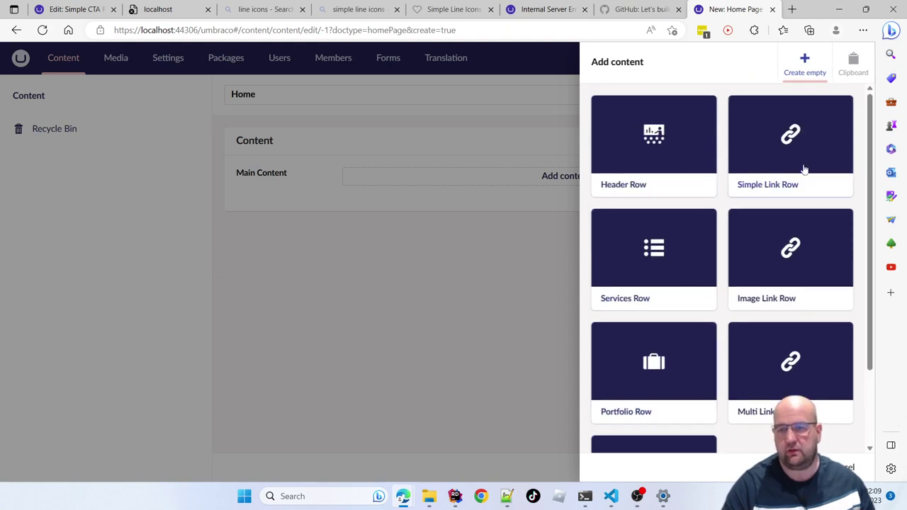
{"action": "scroll", "coordinate": [801, 188], "scroll_direction": "down", "scroll_amount": 2}
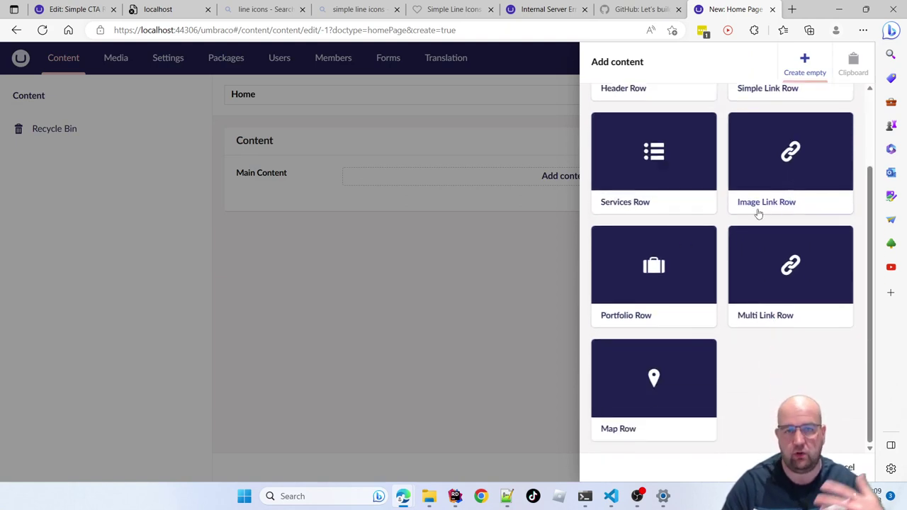
{"action": "scroll", "coordinate": [683, 195], "scroll_direction": "up", "scroll_amount": 2}
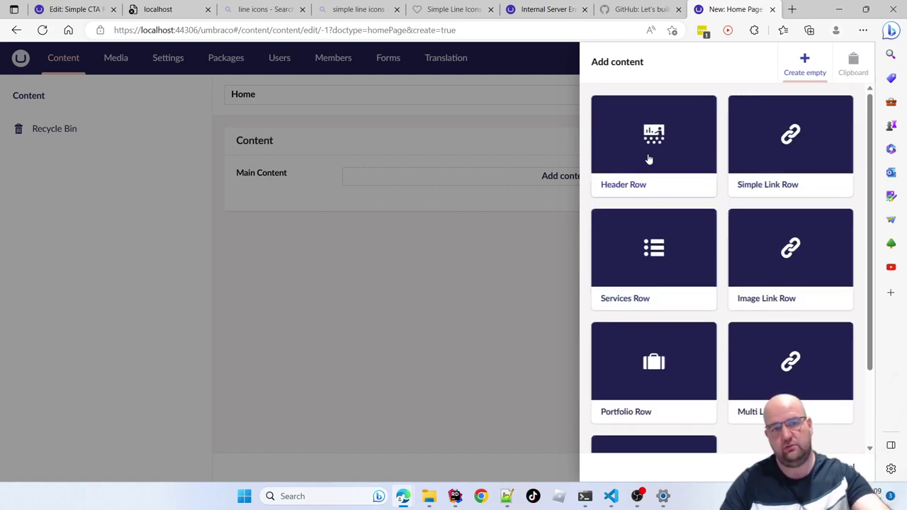
{"action": "left_click", "coordinate": [662, 144]}
- Upload bg, bg0, bg2, bg3 and bg5 background images for the Header Row image
{"action": "left_click", "coordinate": [591, 190]}
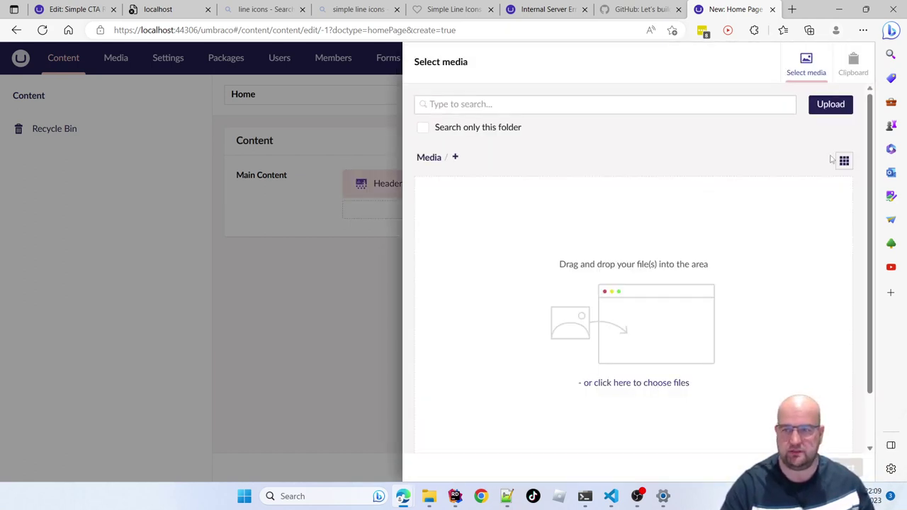
{"action": "left_click", "coordinate": [830, 104]}
{"action": "scroll", "coordinate": [294, 178], "scroll_direction": "down", "scroll_amount": 3}
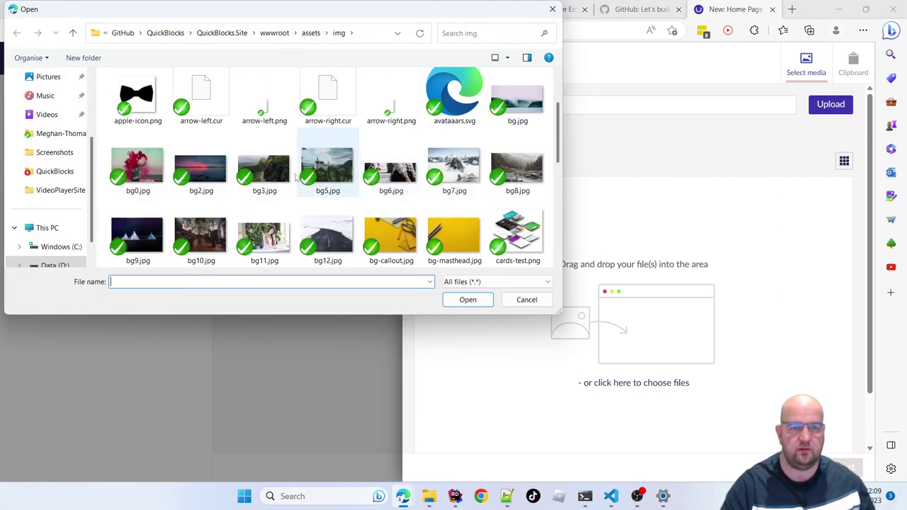
{"action": "left_click", "coordinate": [517, 100]}
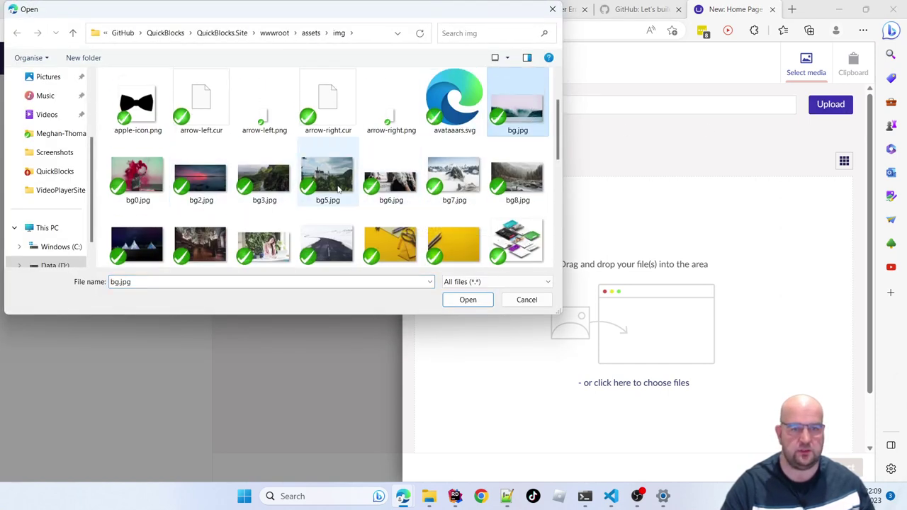
{"action": "left_click", "coordinate": [342, 188], "text": "shift"}
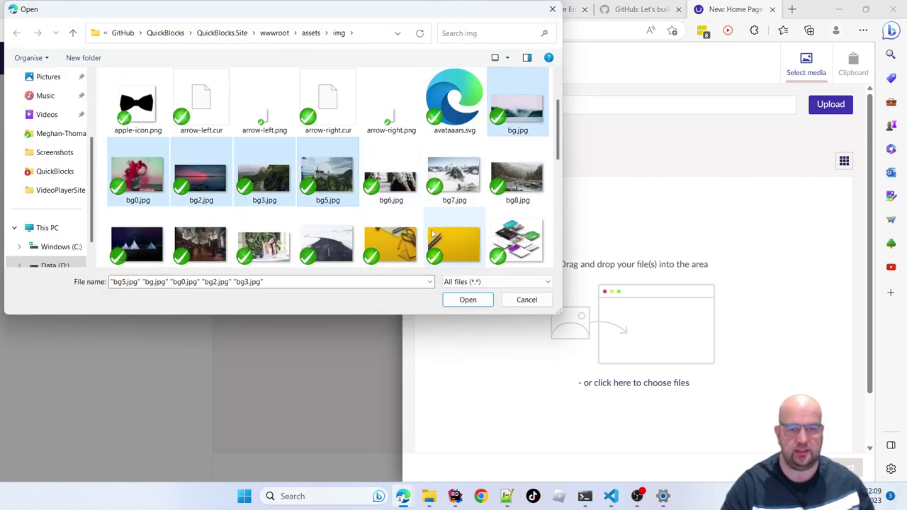
{"action": "left_click", "coordinate": [467, 299]}
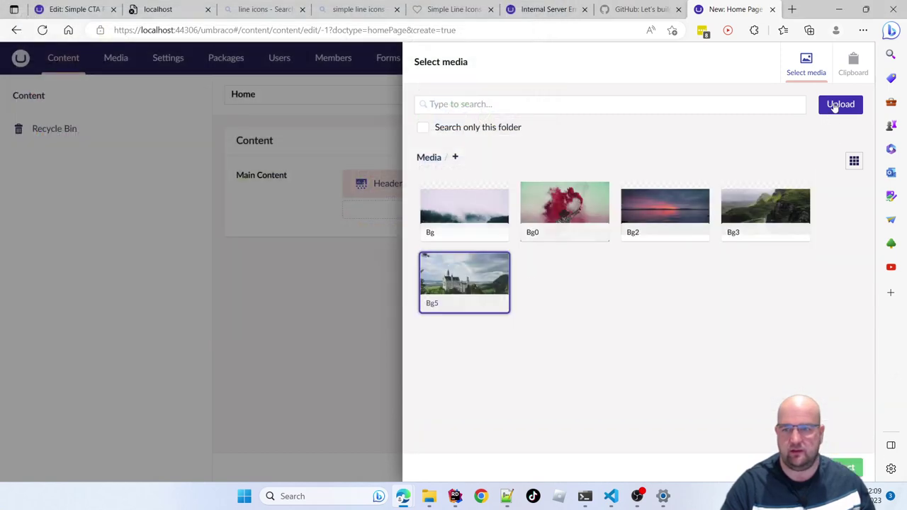
- Upload bg-masthead.jpg and select it as the Header Row's image
{"action": "left_click", "coordinate": [835, 106]}
{"action": "scroll", "coordinate": [449, 163], "scroll_direction": "down", "scroll_amount": 5}
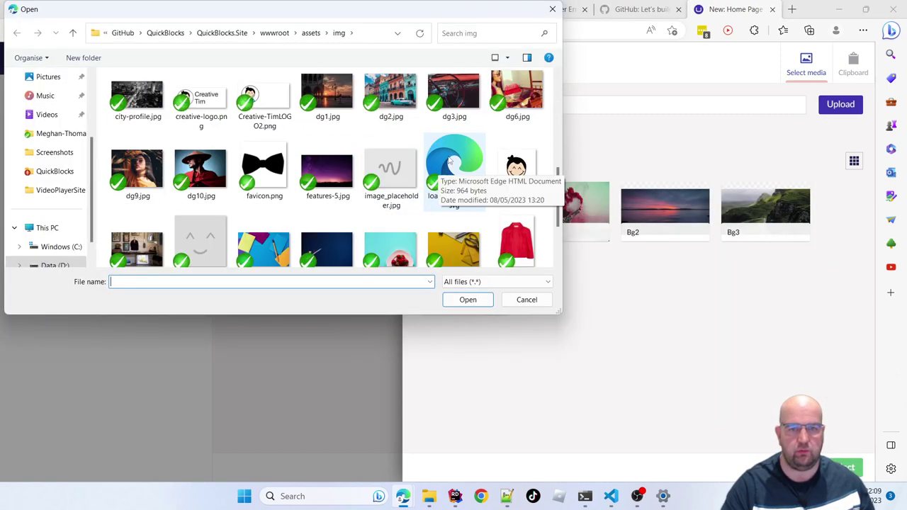
{"action": "scroll", "coordinate": [449, 162], "scroll_direction": "up", "scroll_amount": 2}
{"action": "left_click", "coordinate": [457, 150]}
{"action": "left_click", "coordinate": [467, 300]}
{"action": "left_click", "coordinate": [847, 467]}
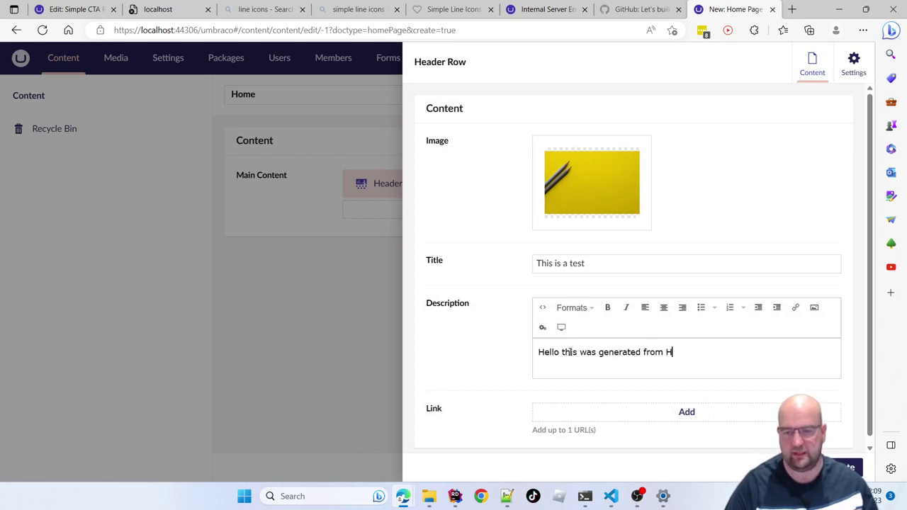
- Add a header link to '#Link' titled 'Link' and save the Header Row block
{"action": "left_click", "coordinate": [692, 411]}
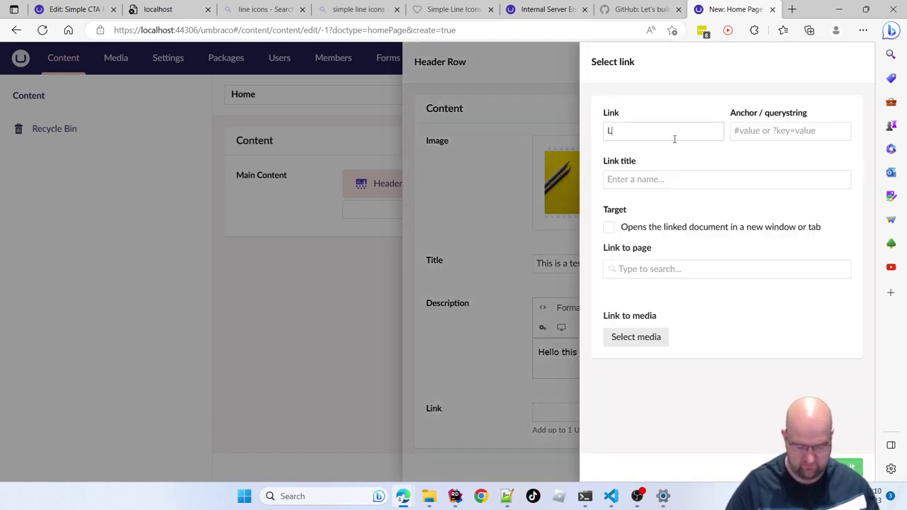
{"action": "type", "text": "Link"}
{"action": "key", "text": "Tab"}
{"action": "key", "text": "Tab"}
{"action": "type", "text": "Link"}
{"action": "key", "text": "shift+Tab"}
{"action": "key", "text": "shift+Tab"}
{"action": "key", "text": "Home"}
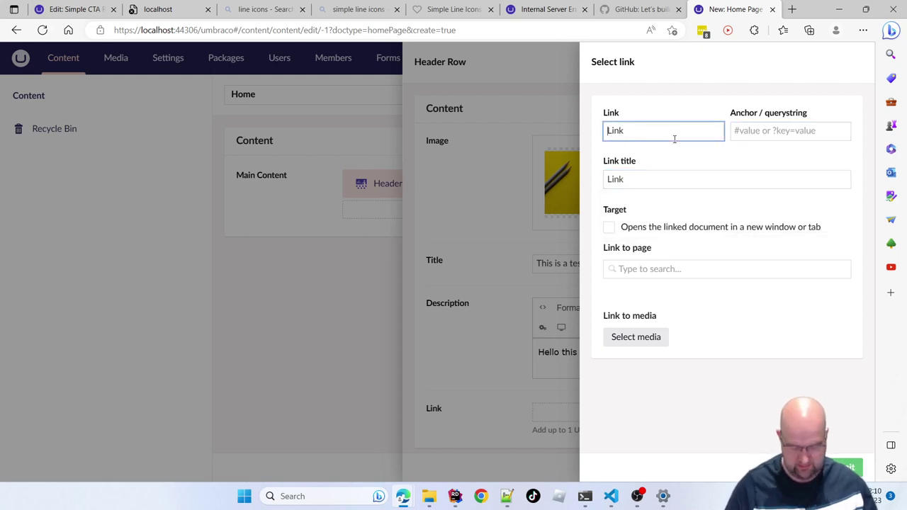
{"action": "type", "text": "#"}
{"action": "key", "text": "Return"}
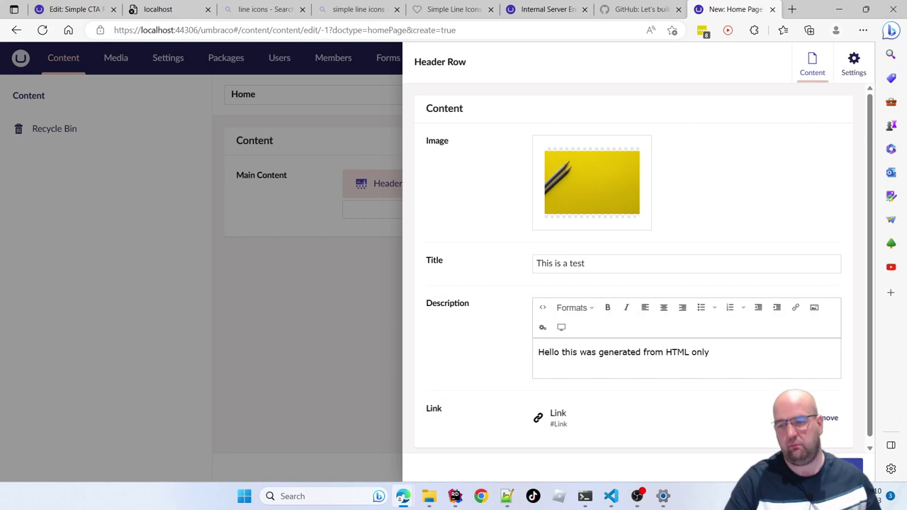
{"action": "key", "text": "ctrl+s"}
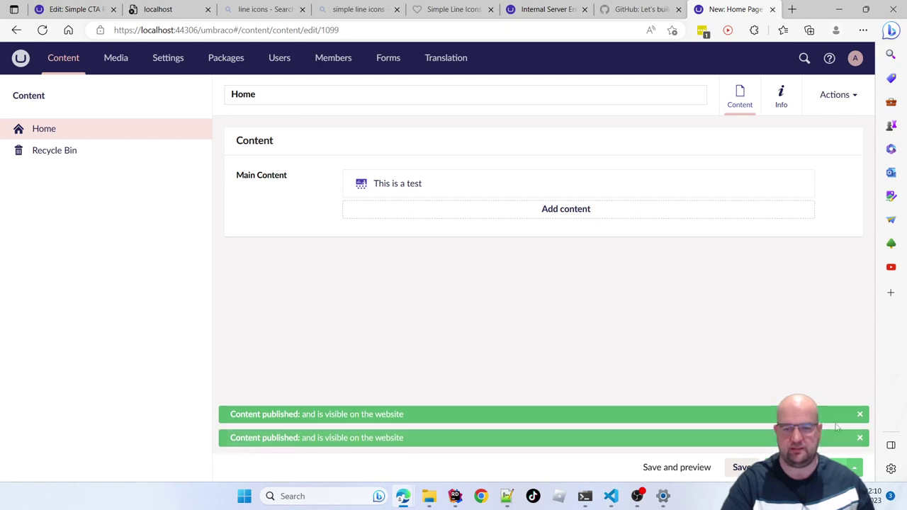
- Open the Home page's '/' link from the Info tab to view the live header
{"action": "left_click", "coordinate": [781, 96]}
{"action": "left_click", "coordinate": [276, 173]}
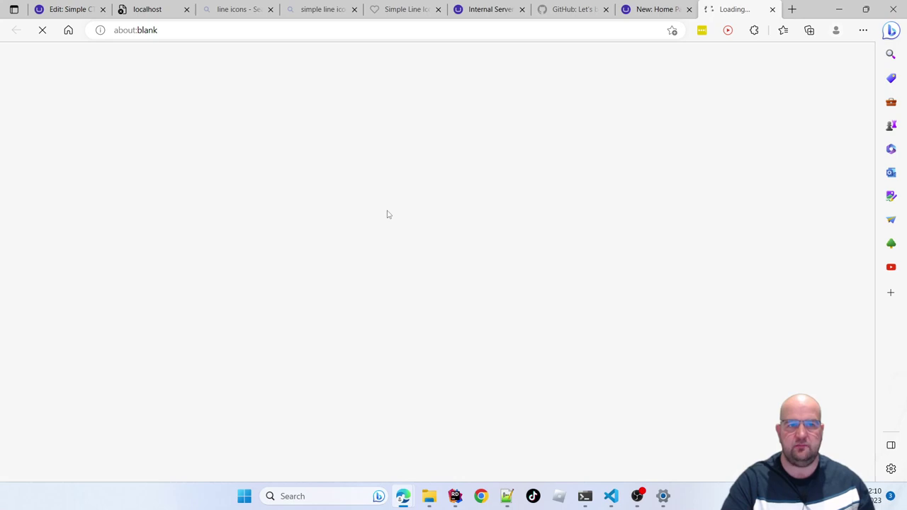
{"action": "scroll", "coordinate": [510, 262], "scroll_direction": "down", "scroll_amount": 3}
{"action": "scroll", "coordinate": [519, 291], "scroll_direction": "up", "scroll_amount": 3}
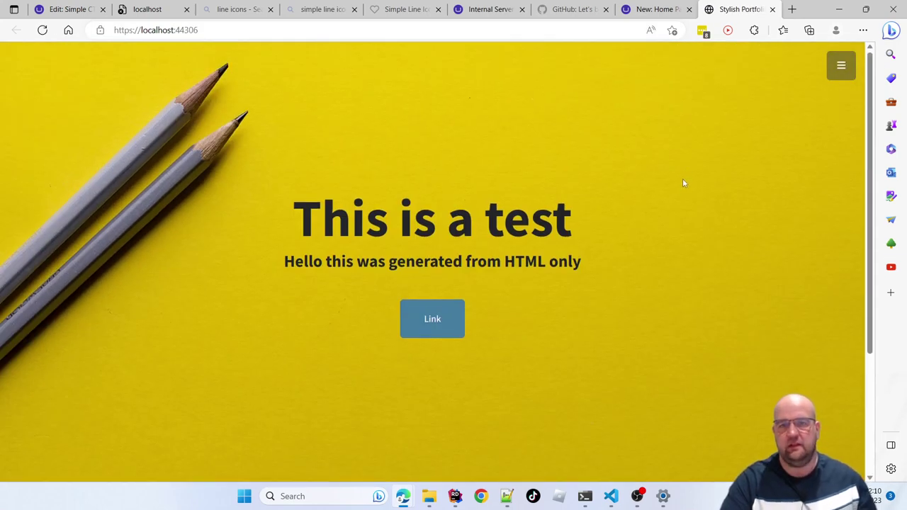
{"action": "key", "text": "alt+Tab"}
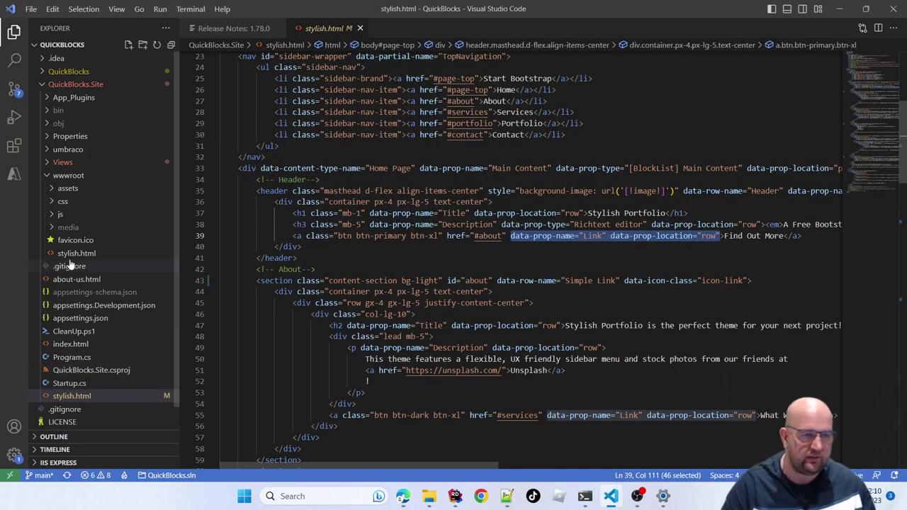
{"action": "left_click", "coordinate": [48, 163]}
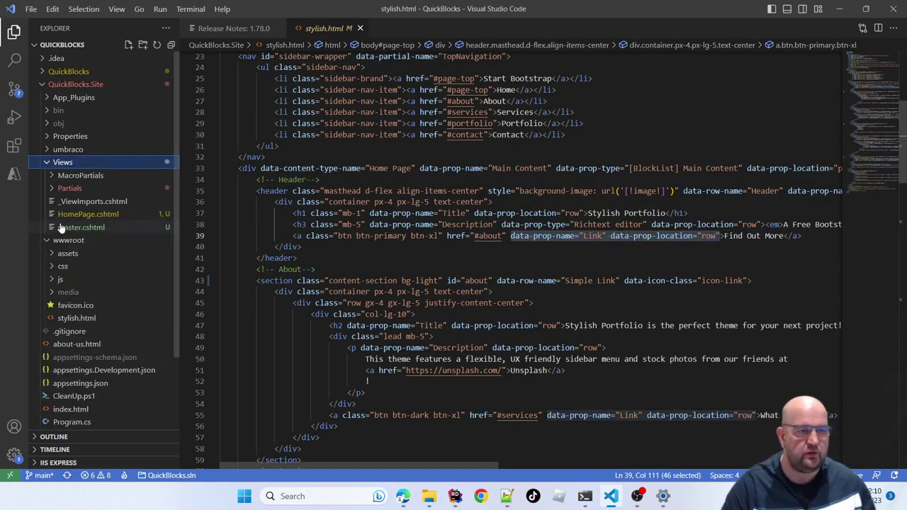
{"action": "left_click", "coordinate": [78, 228]}
{"action": "scroll", "coordinate": [537, 273], "scroll_direction": "down", "scroll_amount": 2}
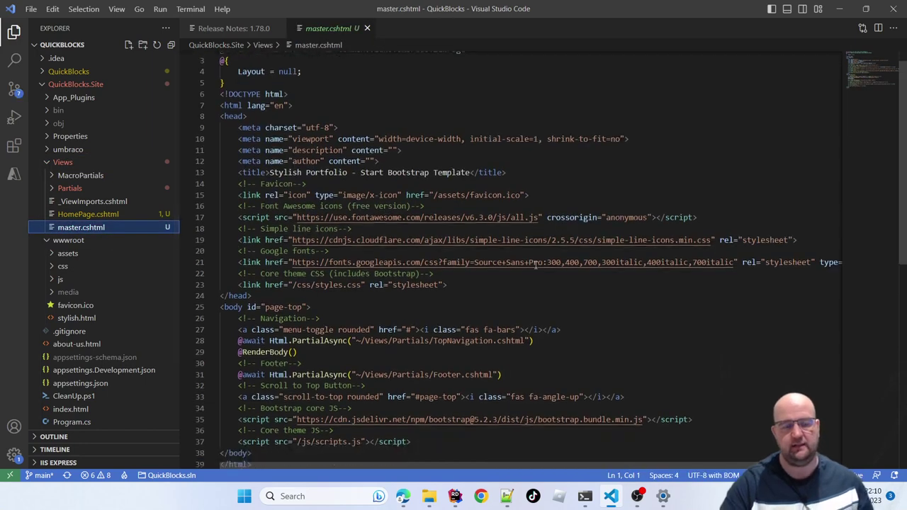
{"action": "scroll", "coordinate": [537, 273], "scroll_direction": "down", "scroll_amount": 1}
{"action": "mouse_move", "coordinate": [238, 294]}
{"action": "left_mouse_down"}
{"action": "mouse_move", "coordinate": [536, 293]}
{"action": "mouse_move", "coordinate": [240, 293]}
{"action": "left_mouse_up"}
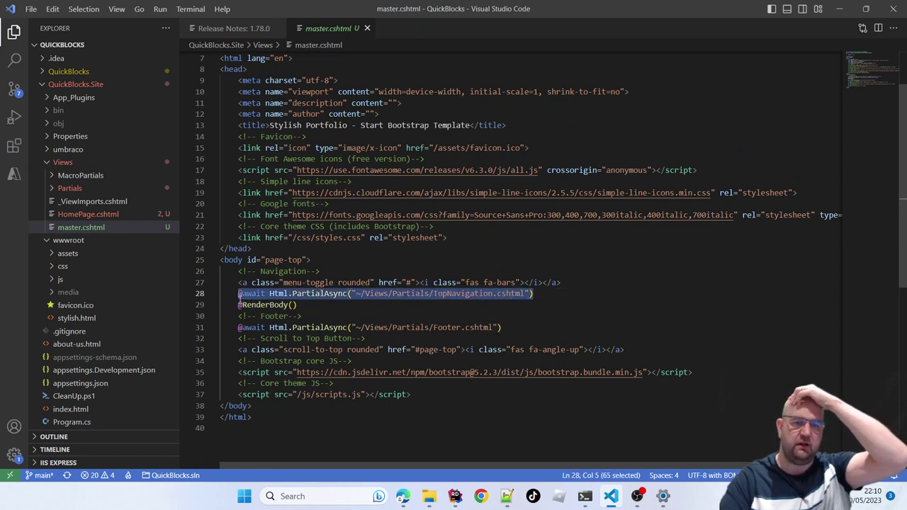
{"action": "left_click_drag", "start_coordinate": [238, 328], "coordinate": [509, 332]}
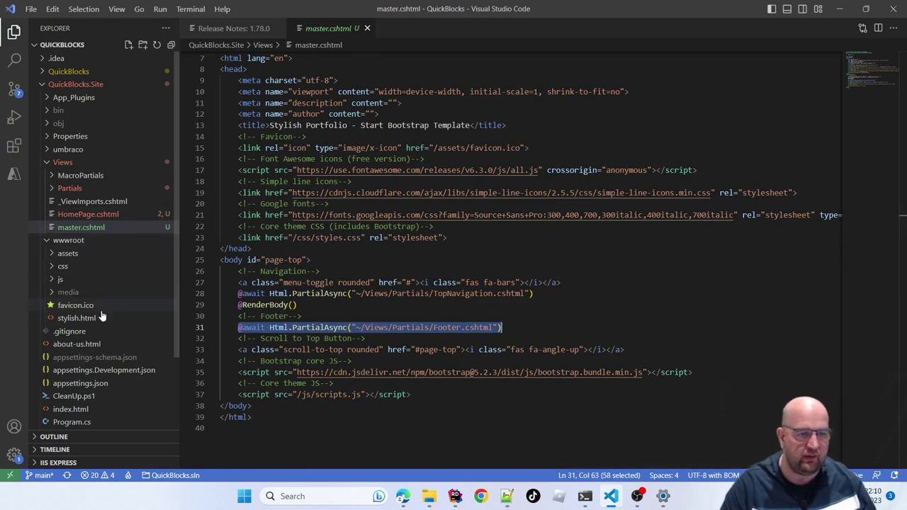
{"action": "scroll", "coordinate": [70, 394], "scroll_direction": "down", "scroll_amount": 3}
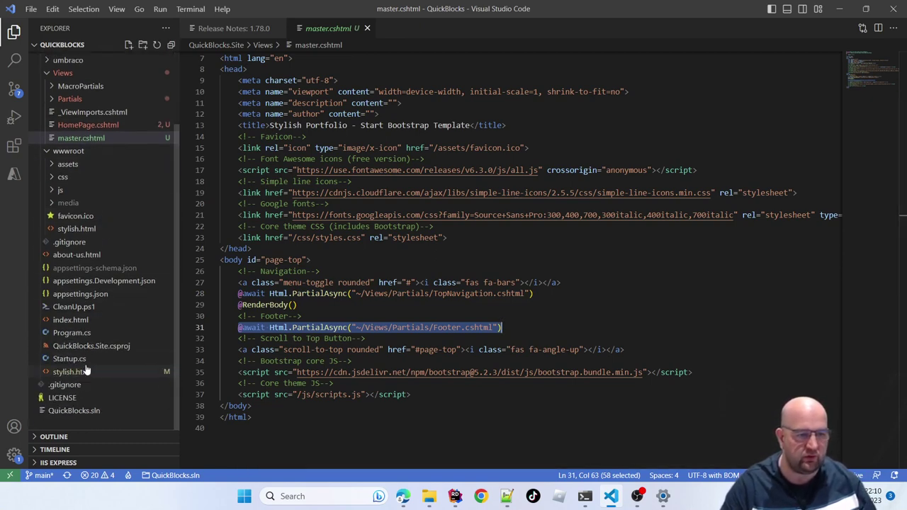
{"action": "left_click", "coordinate": [85, 372]}
{"action": "scroll", "coordinate": [323, 276], "scroll_direction": "down", "scroll_amount": 1}
{"action": "scroll", "coordinate": [322, 276], "scroll_direction": "up", "scroll_amount": 5}
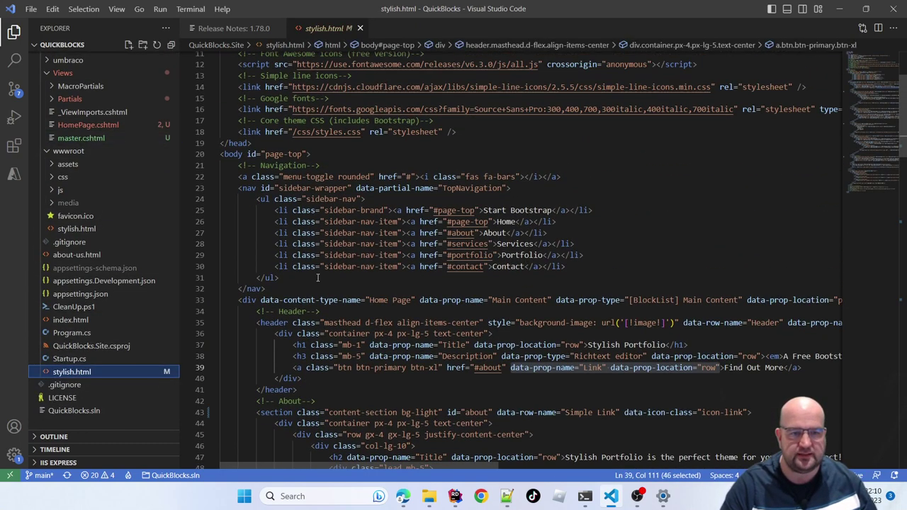
{"action": "scroll", "coordinate": [277, 282], "scroll_direction": "up", "scroll_amount": 3}
- In stylish.html, select the TopNavigation block (lines 23–32) and the Footer partial marker on line 127
{"action": "scroll", "coordinate": [298, 206], "scroll_direction": "down", "scroll_amount": 1}
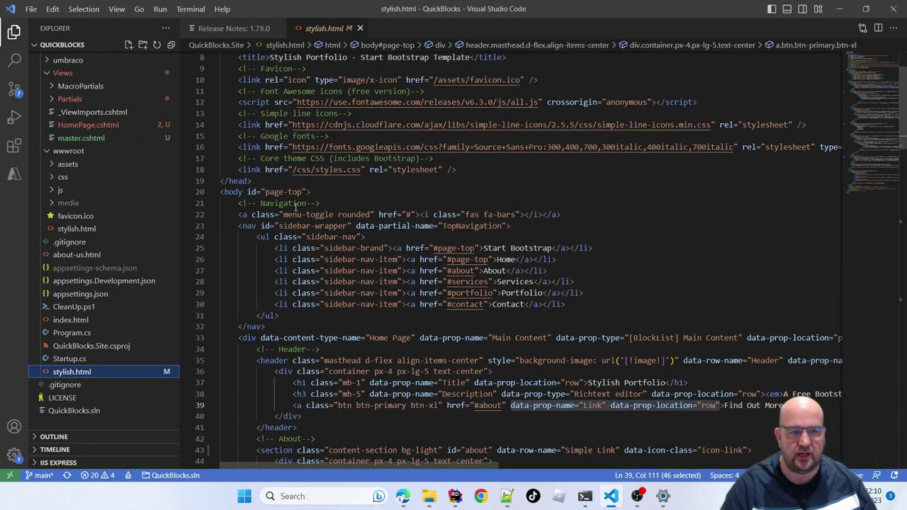
{"action": "left_click_drag", "start_coordinate": [354, 226], "coordinate": [517, 229]}
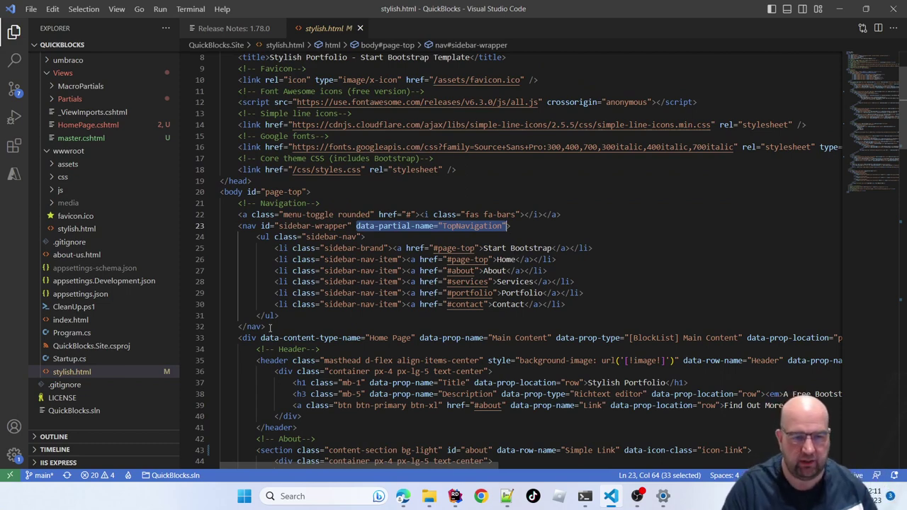
{"action": "left_click_drag", "start_coordinate": [270, 326], "coordinate": [216, 227]}
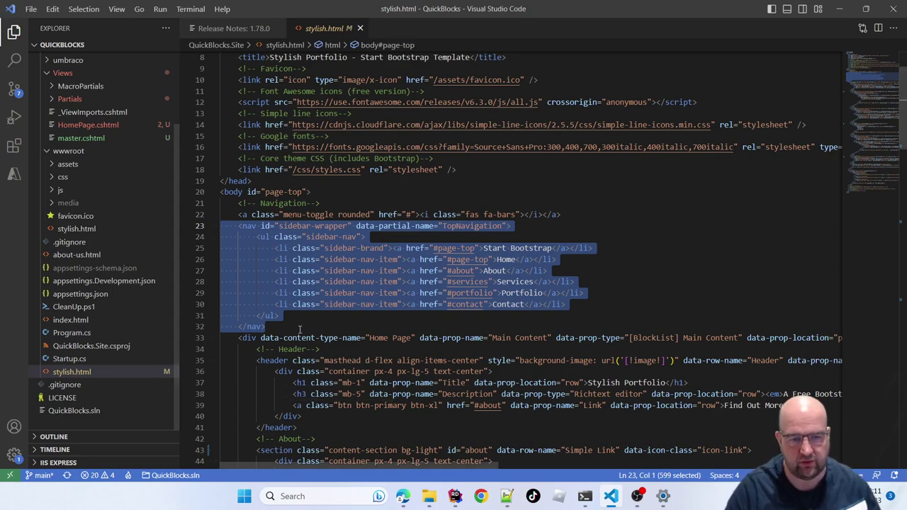
{"action": "scroll", "coordinate": [368, 331], "scroll_direction": "down", "scroll_amount": 20}
{"action": "scroll", "coordinate": [369, 331], "scroll_direction": "down", "scroll_amount": 7}
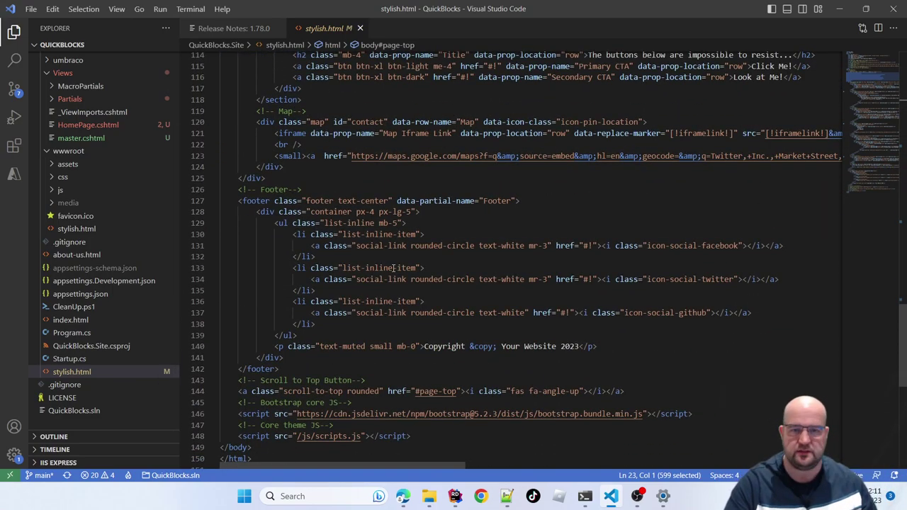
{"action": "left_click_drag", "start_coordinate": [515, 201], "coordinate": [394, 202]}
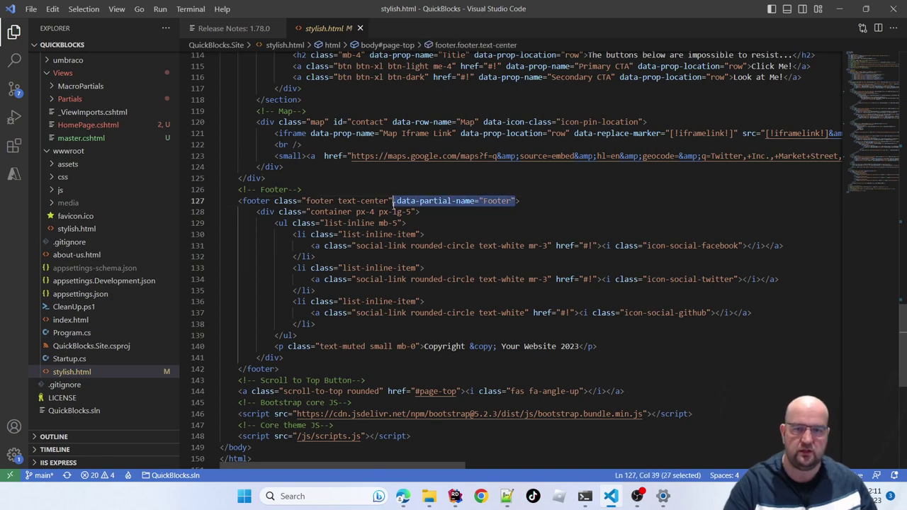
{"action": "scroll", "coordinate": [425, 220], "scroll_direction": "up", "scroll_amount": 6}
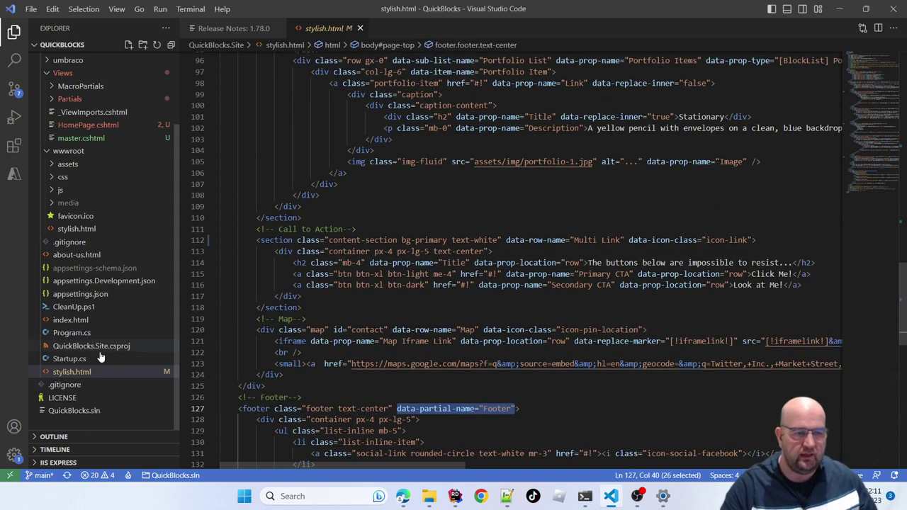
- Inspect HomePage.cshtml's block list rendering call and ContentModels.HomePage type, then return to Edge
{"action": "left_click", "coordinate": [85, 125]}
{"action": "scroll", "coordinate": [376, 234], "scroll_direction": "down", "scroll_amount": 2}
{"action": "scroll", "coordinate": [357, 220], "scroll_direction": "up", "scroll_amount": 2}
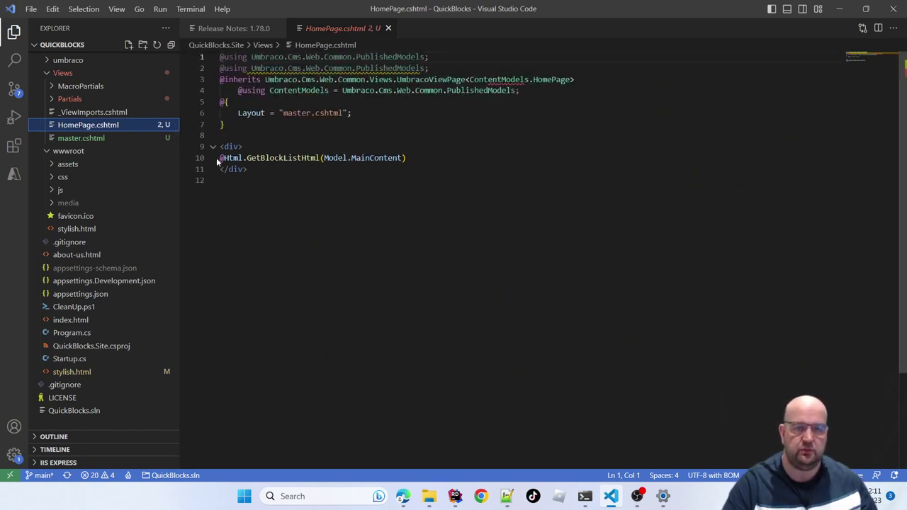
{"action": "left_click_drag", "start_coordinate": [409, 158], "coordinate": [220, 150]}
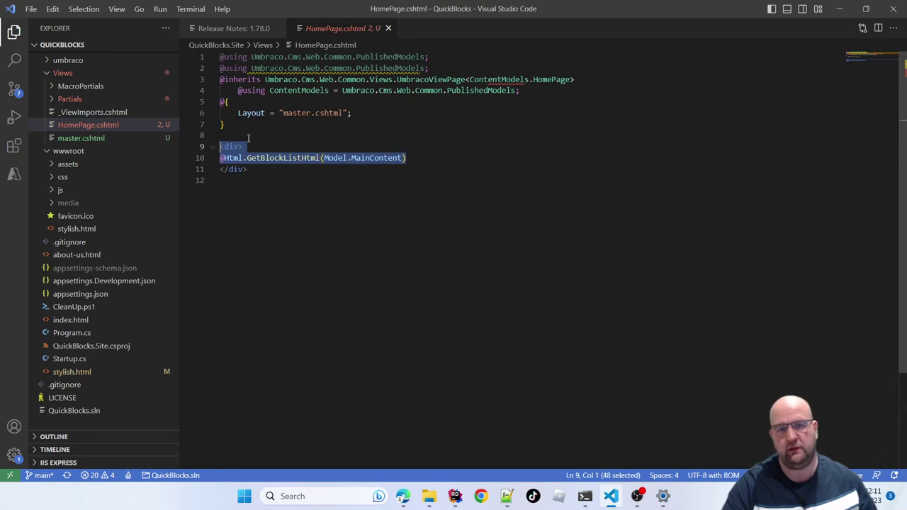
{"action": "left_click_drag", "start_coordinate": [572, 80], "coordinate": [465, 81]}
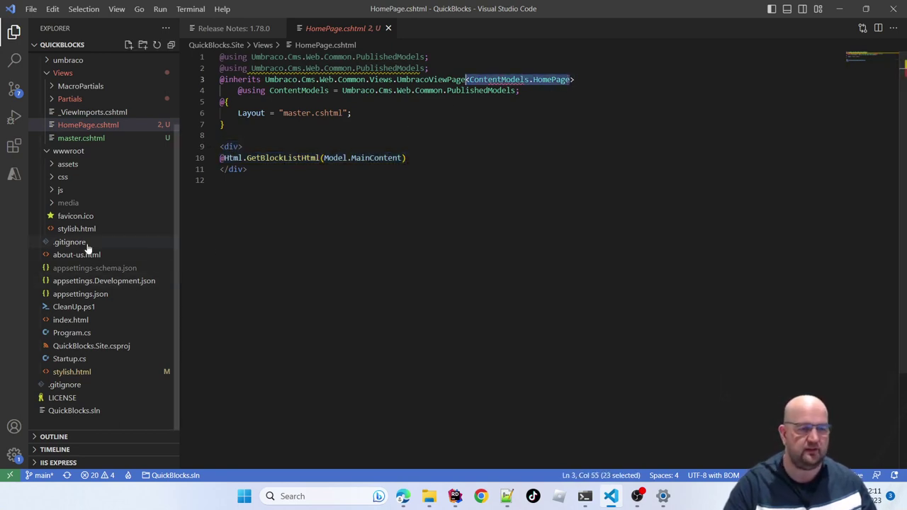
{"action": "left_click", "coordinate": [80, 374]}
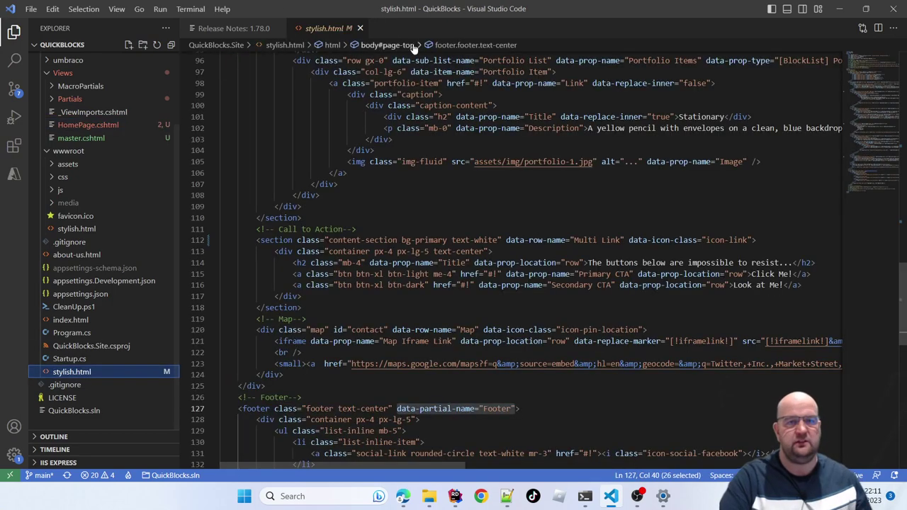
{"action": "key", "text": "alt+Tab"}
- Add a Portfolio Row block to the backoffice Home page's Main Content
{"action": "scroll", "coordinate": [520, 196], "scroll_direction": "down", "scroll_amount": 3}
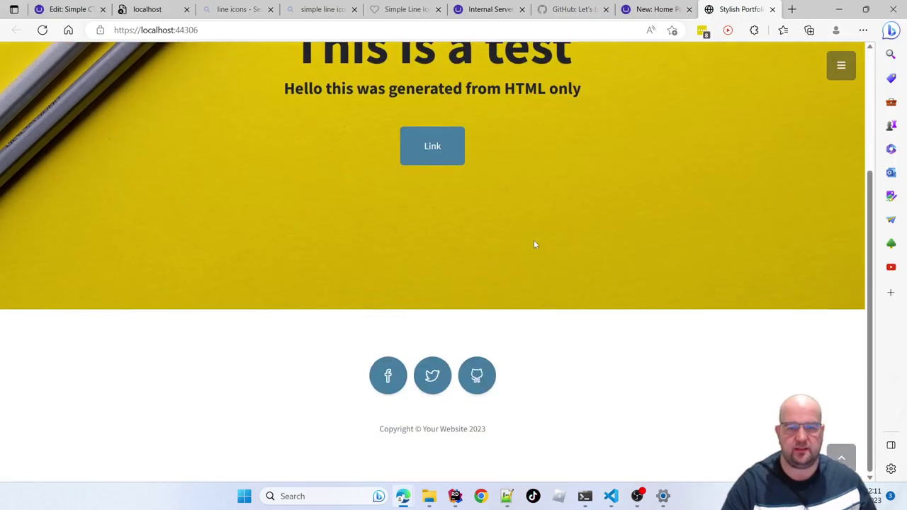
{"action": "scroll", "coordinate": [534, 245], "scroll_direction": "up", "scroll_amount": 3}
{"action": "left_click", "coordinate": [661, 10]}
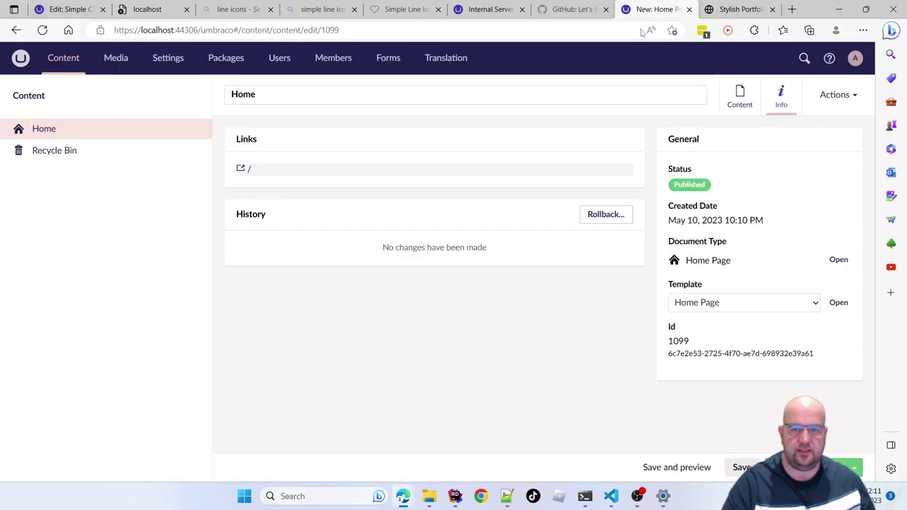
{"action": "left_click", "coordinate": [739, 97]}
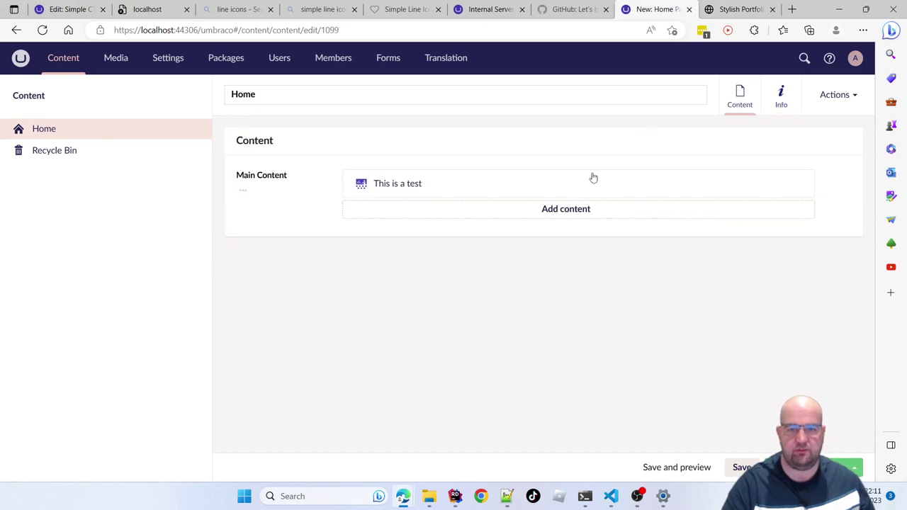
{"action": "left_click", "coordinate": [559, 212]}
{"action": "scroll", "coordinate": [690, 290], "scroll_direction": "down", "scroll_amount": 2}
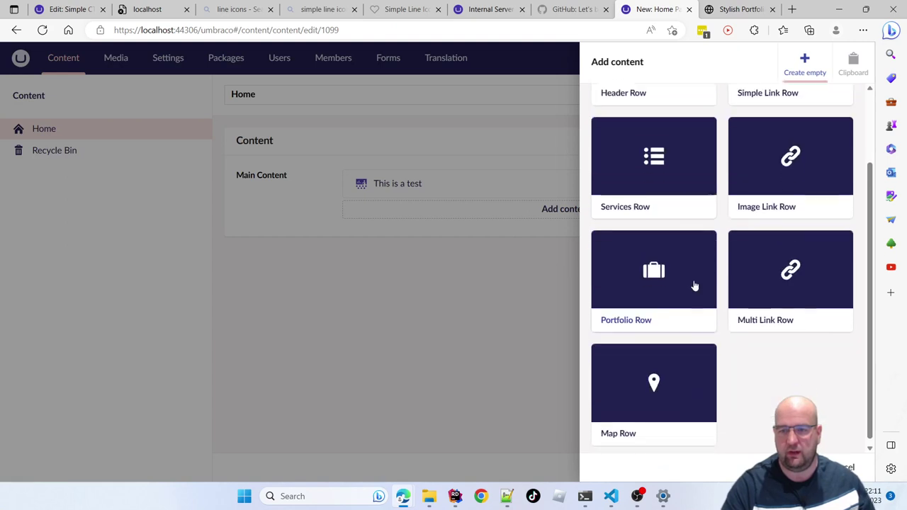
{"action": "scroll", "coordinate": [684, 300], "scroll_direction": "up", "scroll_amount": 2}
{"action": "scroll", "coordinate": [685, 299], "scroll_direction": "down", "scroll_amount": 2}
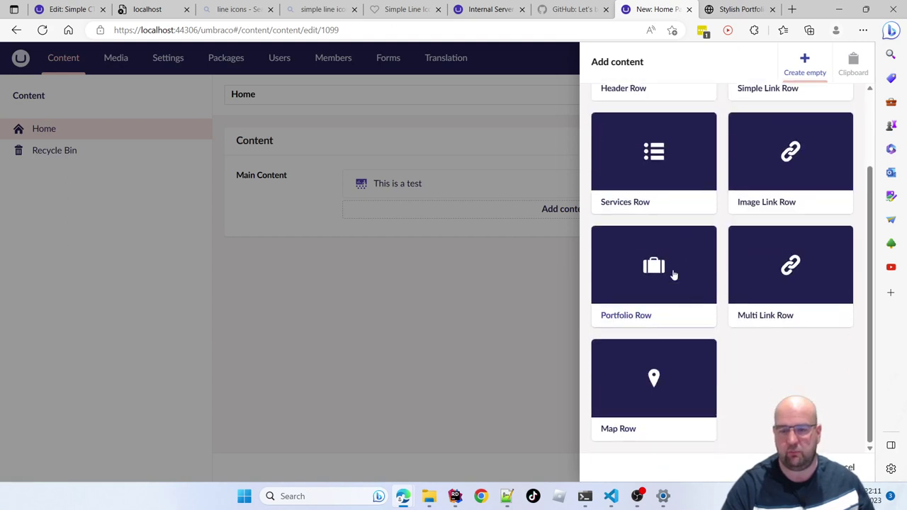
{"action": "left_click", "coordinate": [673, 273]}
- Set Topic to 'Portfolio' and Title to 'Use Cases', discarding the unfinished portfolio item
{"action": "left_click", "coordinate": [666, 146]}
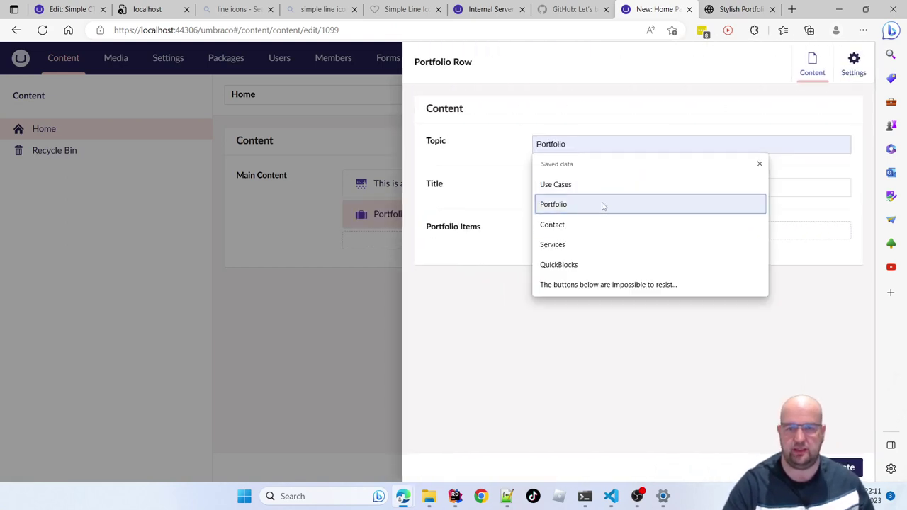
{"action": "left_click", "coordinate": [603, 206]}
{"action": "left_click", "coordinate": [695, 186]}
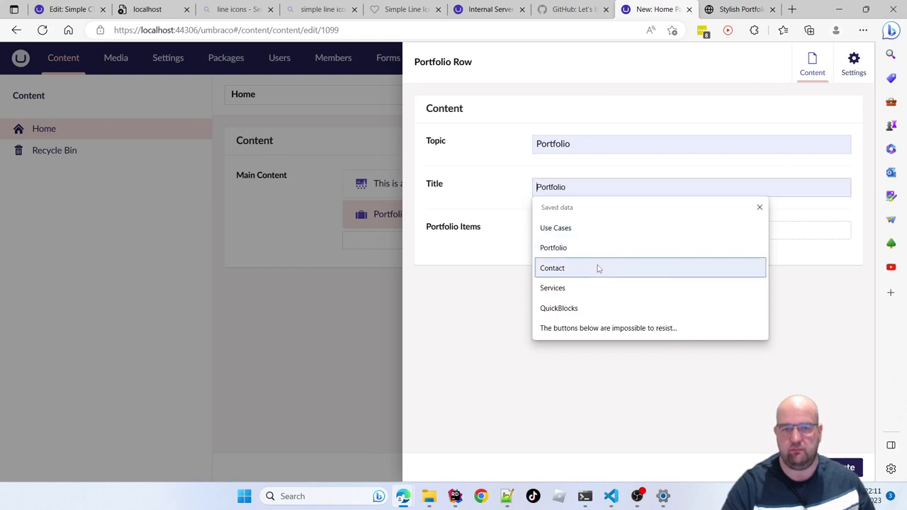
{"action": "left_click", "coordinate": [586, 231]}
{"action": "left_click", "coordinate": [691, 234]}
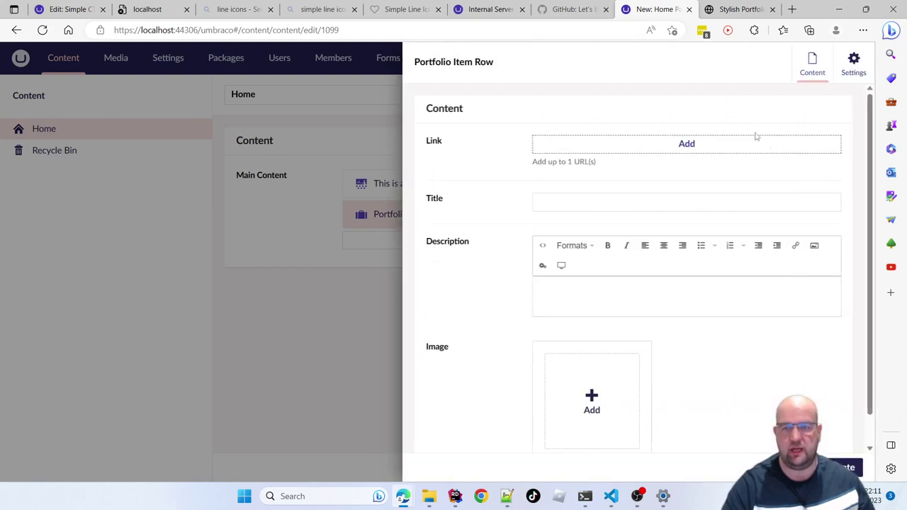
{"action": "key", "text": "Escape"}
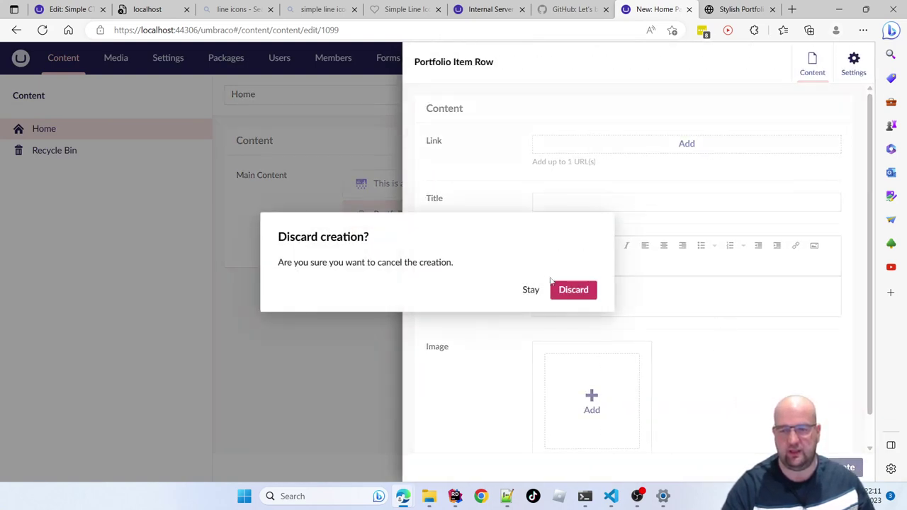
{"action": "left_click", "coordinate": [574, 290]}
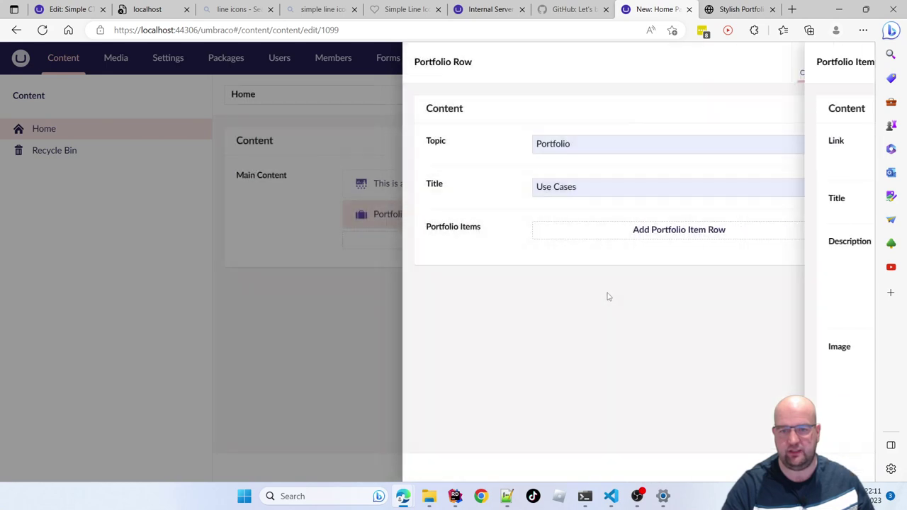
- Create a 'Demo' portfolio item linking to /blog/ as 'Find out more' with the Bg0 image
{"action": "left_click", "coordinate": [671, 234]}
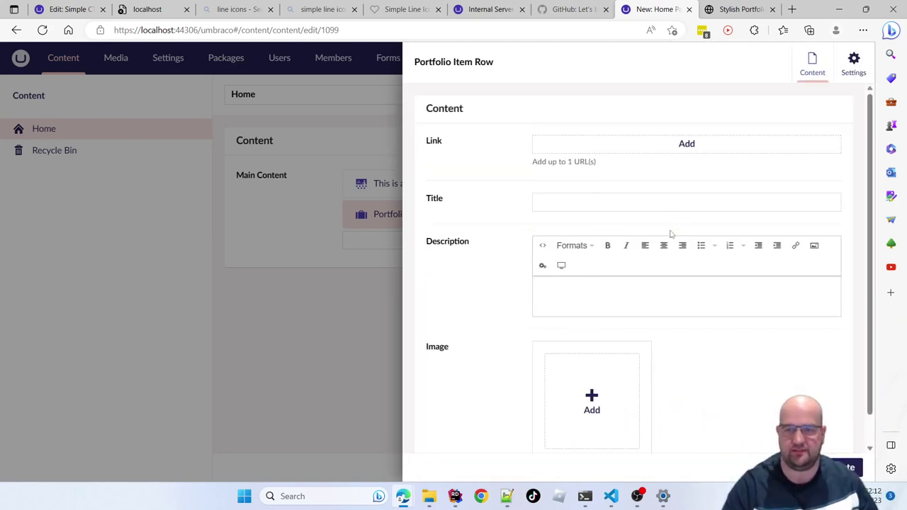
{"action": "left_click", "coordinate": [696, 148]}
{"action": "left_click", "coordinate": [663, 176]}
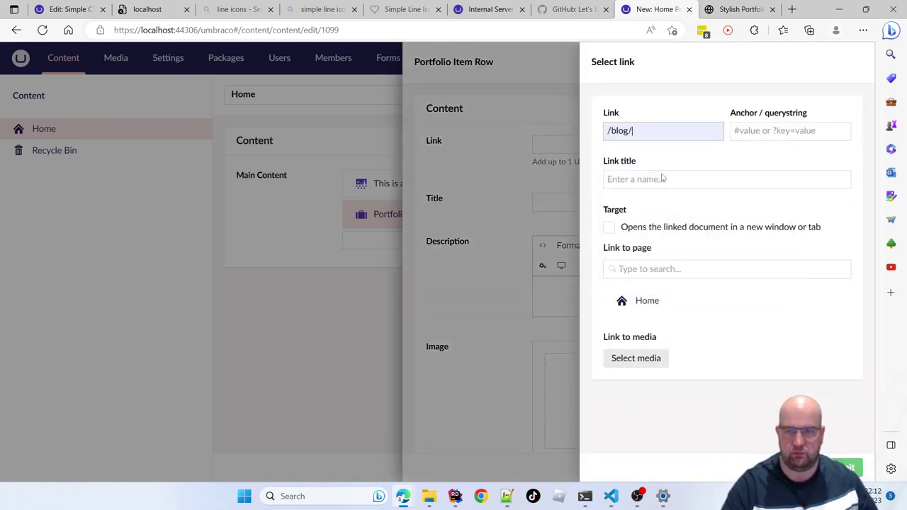
{"action": "left_click", "coordinate": [643, 179]}
{"action": "left_click", "coordinate": [652, 219]}
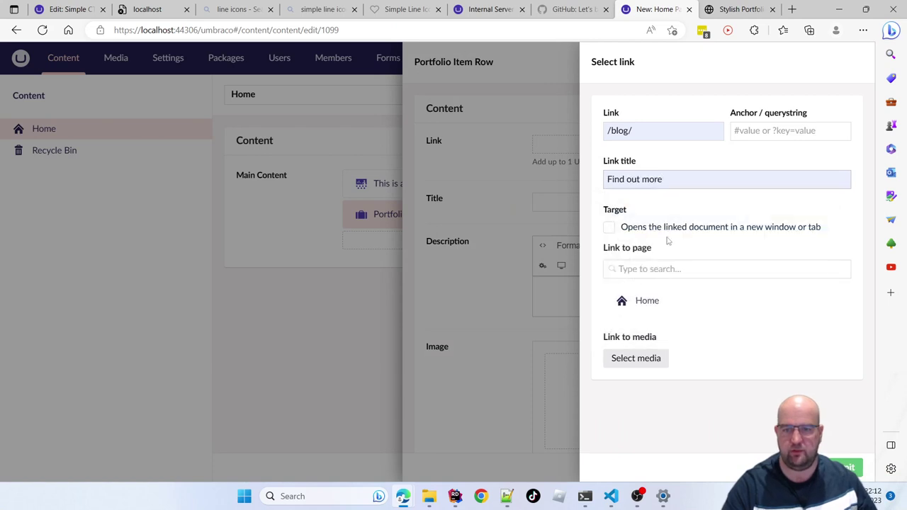
{"action": "key", "text": "Return"}
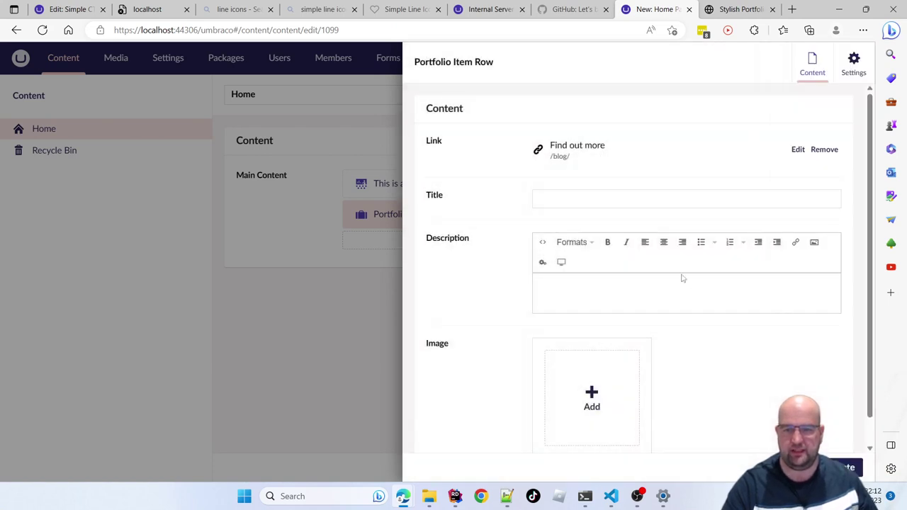
{"action": "left_click", "coordinate": [616, 197]}
{"action": "type", "text": "Demo"}
{"action": "key", "text": "Tab"}
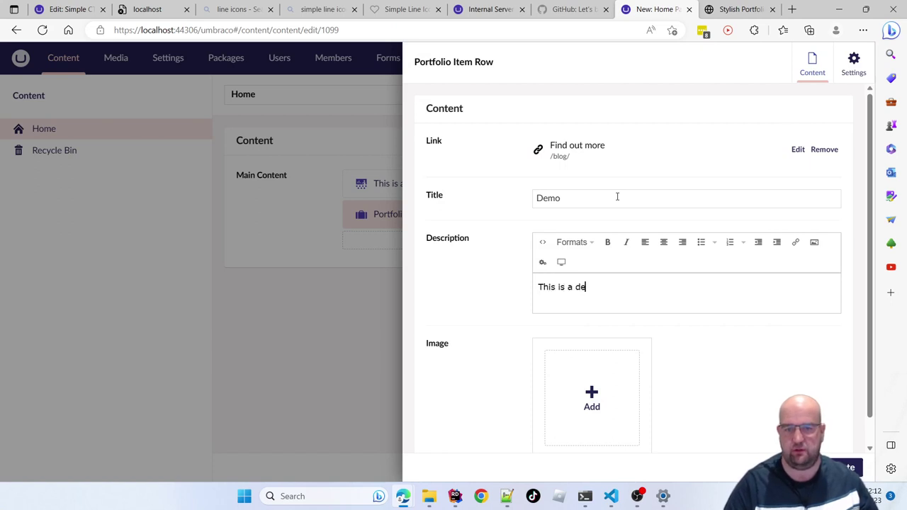
{"action": "left_click", "coordinate": [597, 380]}
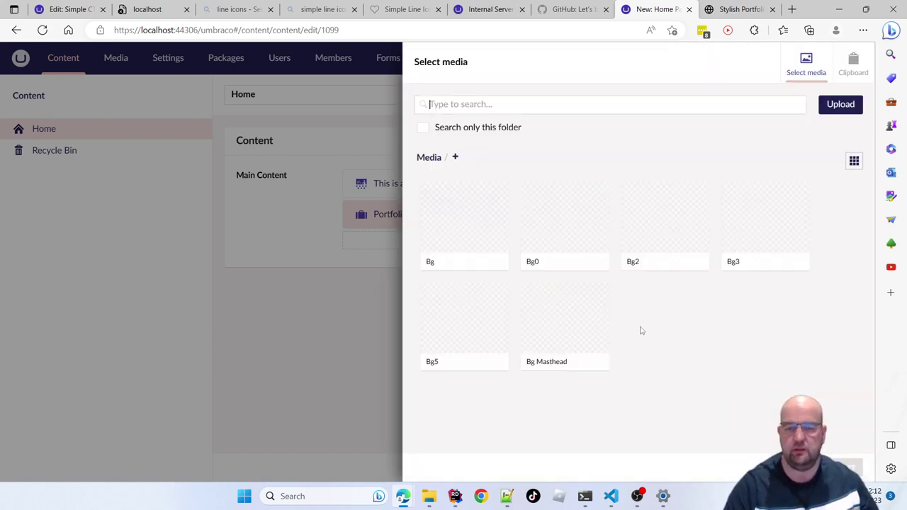
{"action": "left_click", "coordinate": [564, 210]}
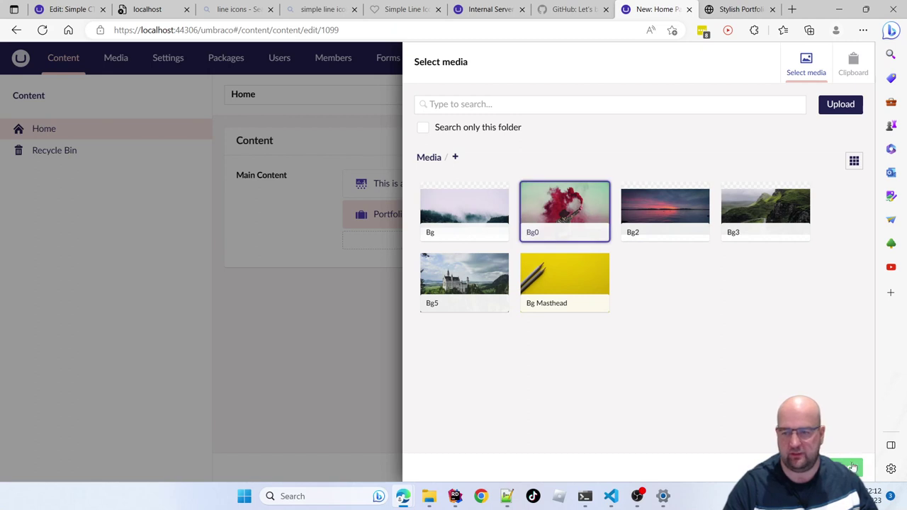
{"action": "left_click", "coordinate": [847, 467]}
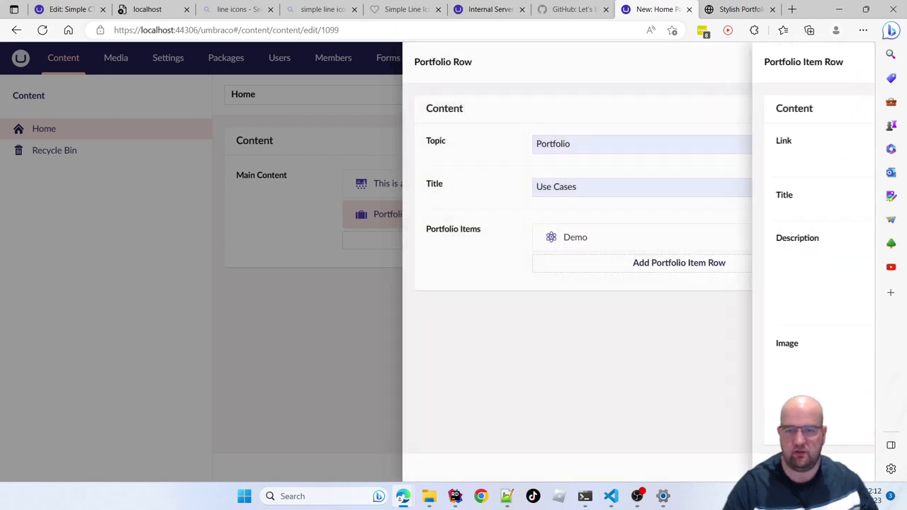
- Copy the Demo item, paste three more copies, then save the row and publish Home
{"action": "left_click", "coordinate": [817, 238]}
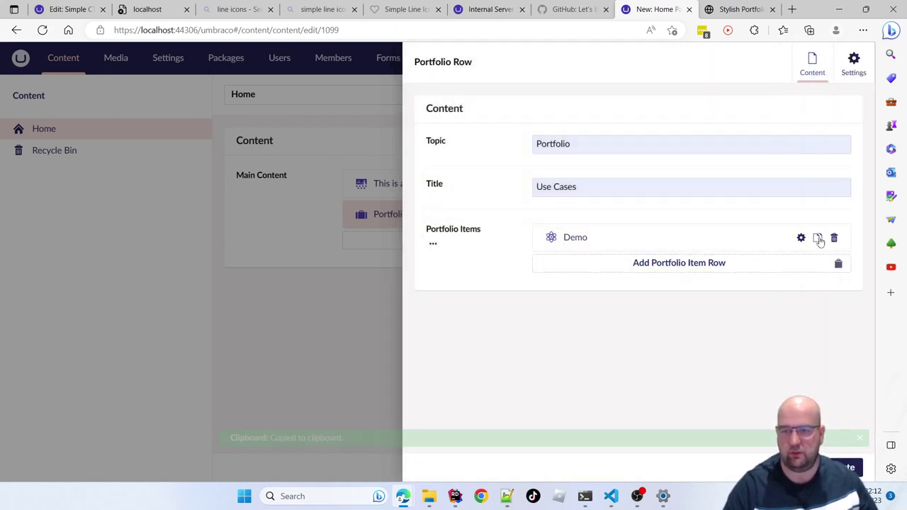
{"action": "left_click", "coordinate": [838, 262]}
{"action": "left_click", "coordinate": [717, 203]}
{"action": "left_click", "coordinate": [841, 298]}
{"action": "left_click", "coordinate": [706, 178]}
{"action": "left_click", "coordinate": [843, 326]}
{"action": "left_click", "coordinate": [719, 174]}
{"action": "left_click", "coordinate": [849, 467]}
{"action": "left_click", "coordinate": [836, 467]}
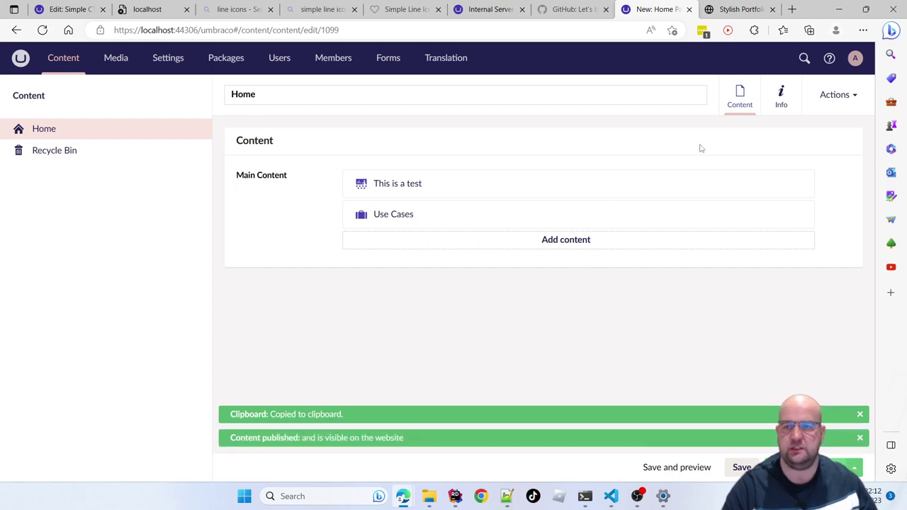
- Open the published Home page on the site from the Info tab's link
{"action": "left_click", "coordinate": [779, 99]}
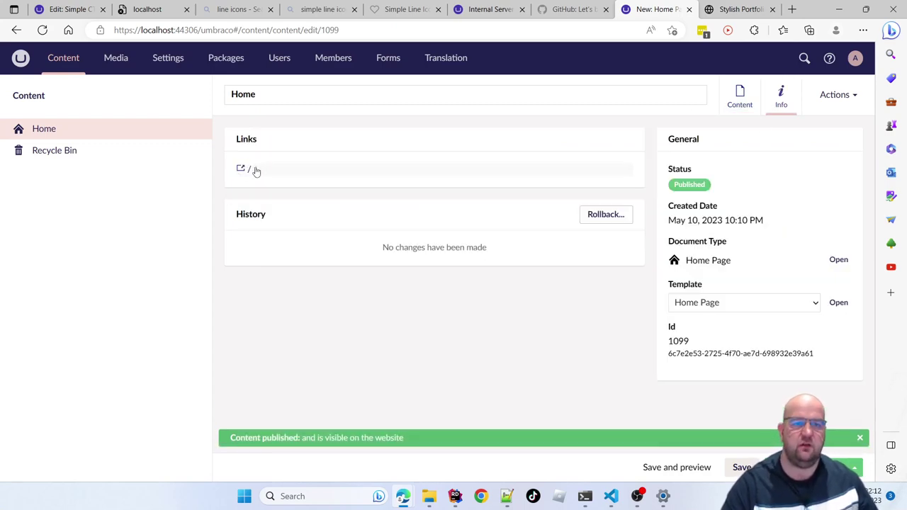
{"action": "left_click", "coordinate": [248, 167]}
{"action": "scroll", "coordinate": [552, 253], "scroll_direction": "down", "scroll_amount": 5}
{"action": "scroll", "coordinate": [600, 269], "scroll_direction": "down", "scroll_amount": 7}
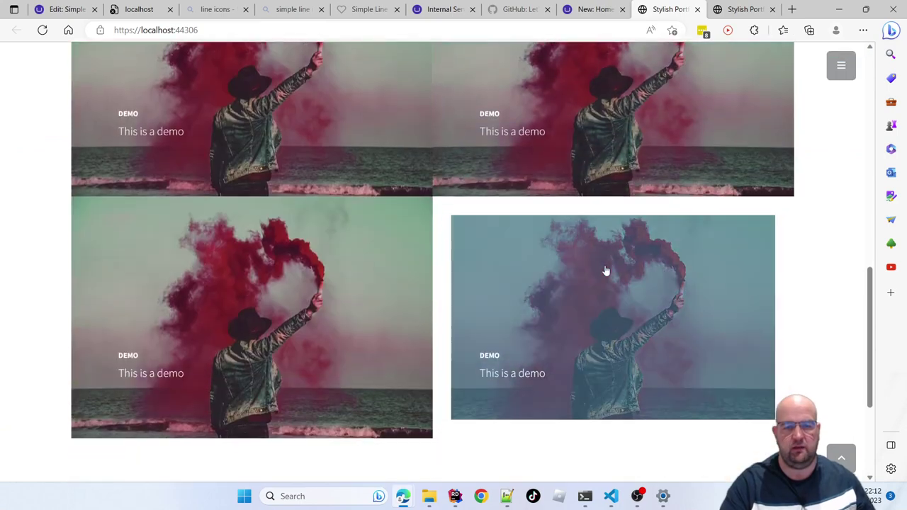
- Scroll through the Use Cases grid of 'Demo — This is a demo' image tiles
{"action": "scroll", "coordinate": [599, 350], "scroll_direction": "up", "scroll_amount": 4}
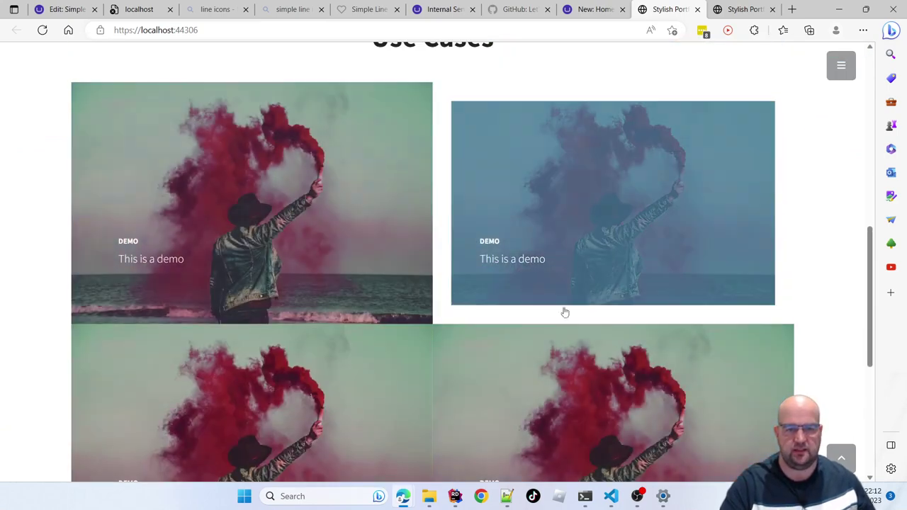
{"action": "scroll", "coordinate": [276, 298], "scroll_direction": "down", "scroll_amount": 2}
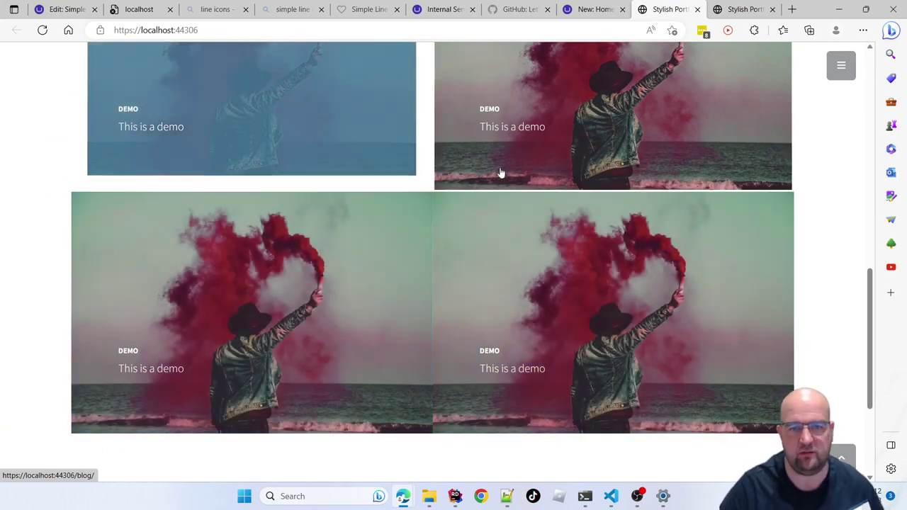
{"action": "scroll", "coordinate": [820, 175], "scroll_direction": "down", "scroll_amount": 1}
{"action": "scroll", "coordinate": [810, 200], "scroll_direction": "down", "scroll_amount": 2}
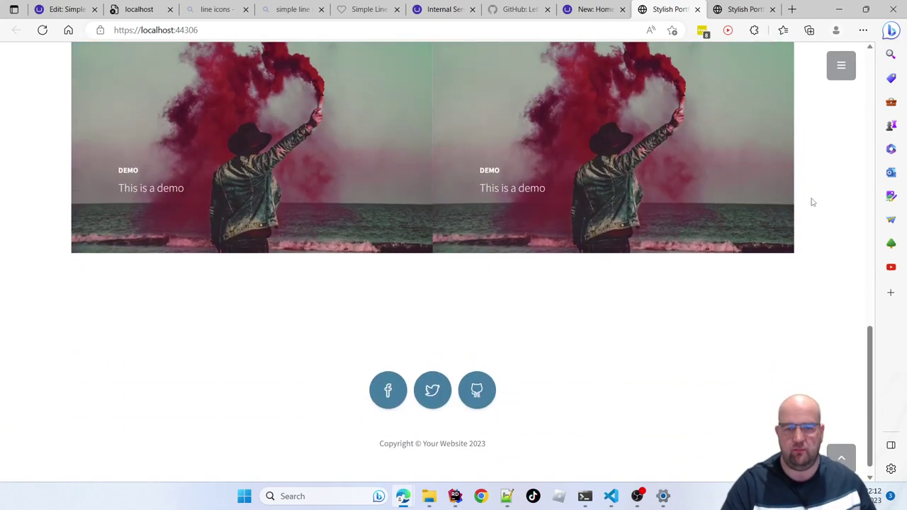
{"action": "scroll", "coordinate": [801, 228], "scroll_direction": "up", "scroll_amount": 6}
{"action": "scroll", "coordinate": [804, 231], "scroll_direction": "down", "scroll_amount": 2}
{"action": "scroll", "coordinate": [803, 231], "scroll_direction": "down", "scroll_amount": 5}
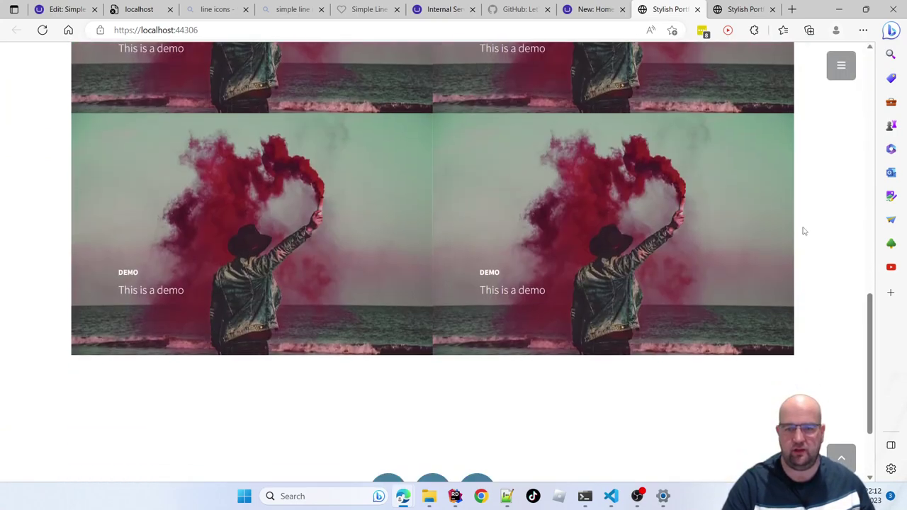
{"action": "scroll", "coordinate": [802, 235], "scroll_direction": "up", "scroll_amount": 5}
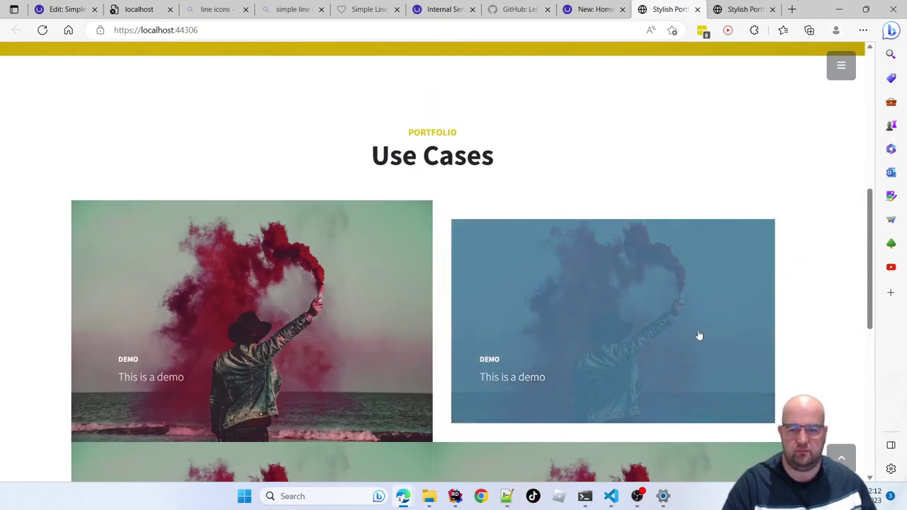
{"action": "mouse_move", "coordinate": [614, 500]}
{"action": "scroll", "coordinate": [543, 324], "scroll_direction": "down", "scroll_amount": 1}
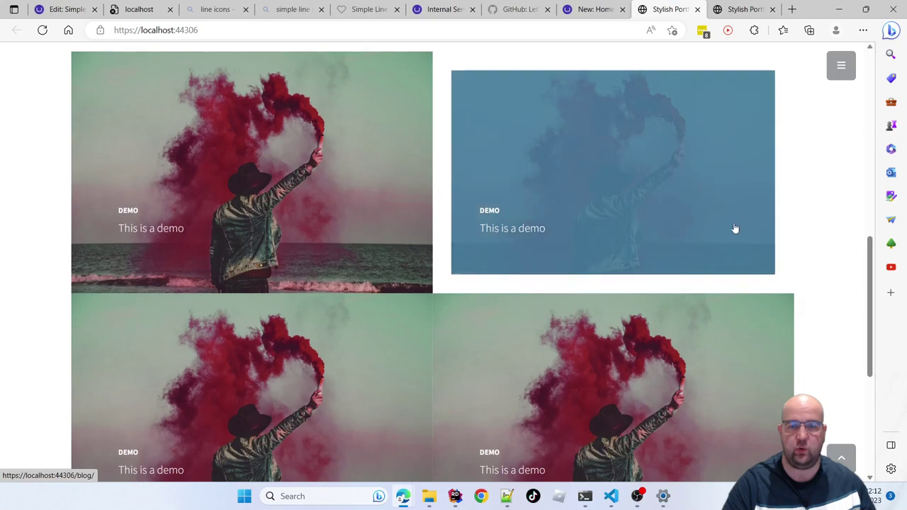
{"action": "scroll", "coordinate": [845, 197], "scroll_direction": "up", "scroll_amount": 10}
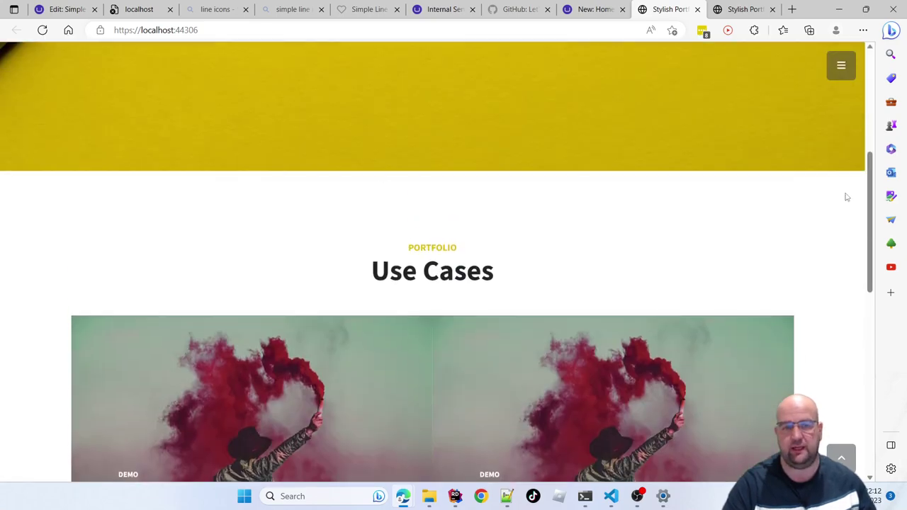
{"action": "scroll", "coordinate": [845, 197], "scroll_direction": "down", "scroll_amount": 10}
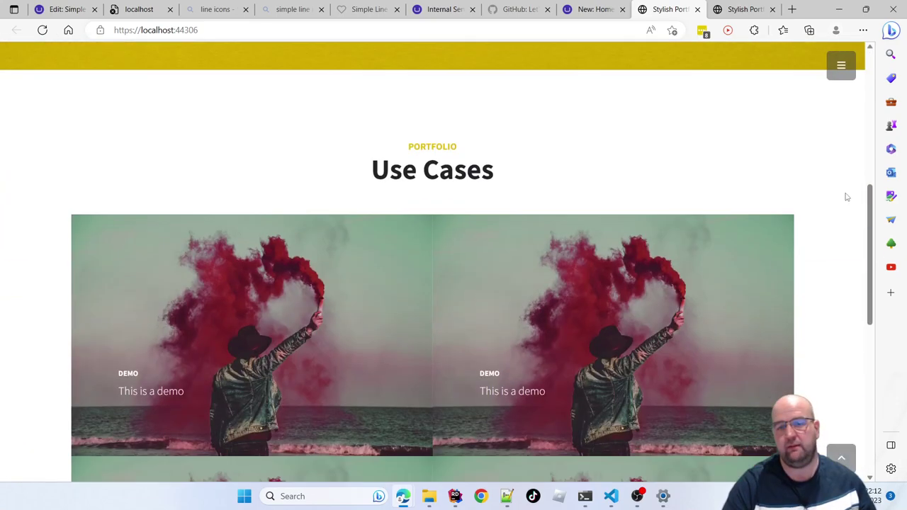